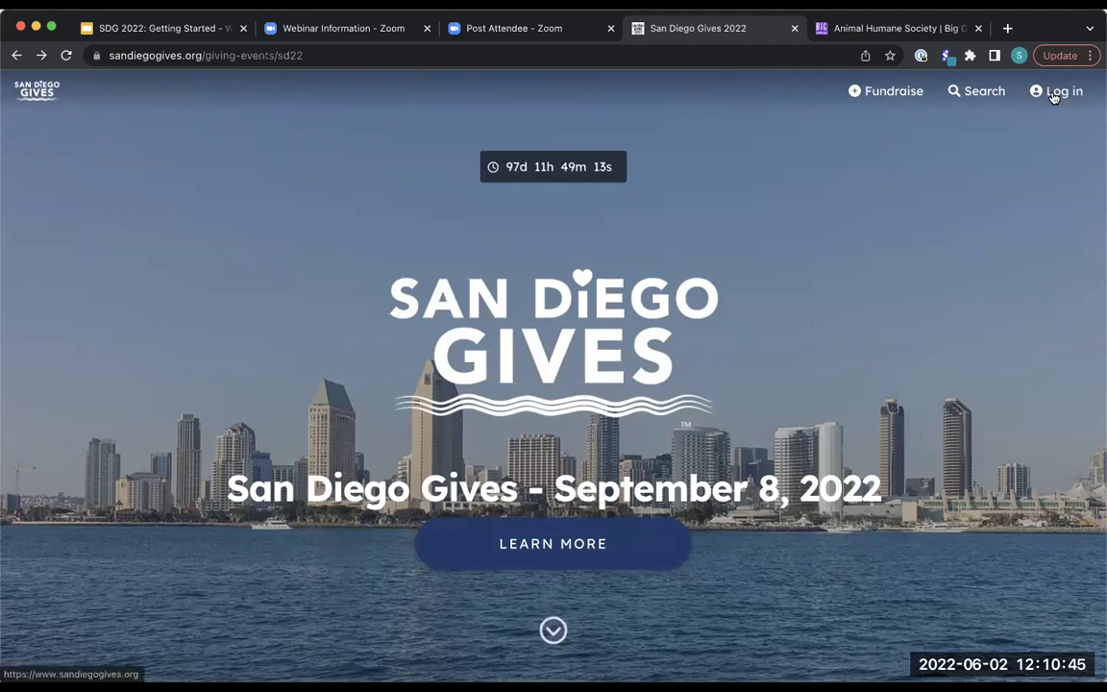
Open the San Diego Gives login page, and switch to the already open Animal Humane Society dashboard.
left_click(1053, 97)
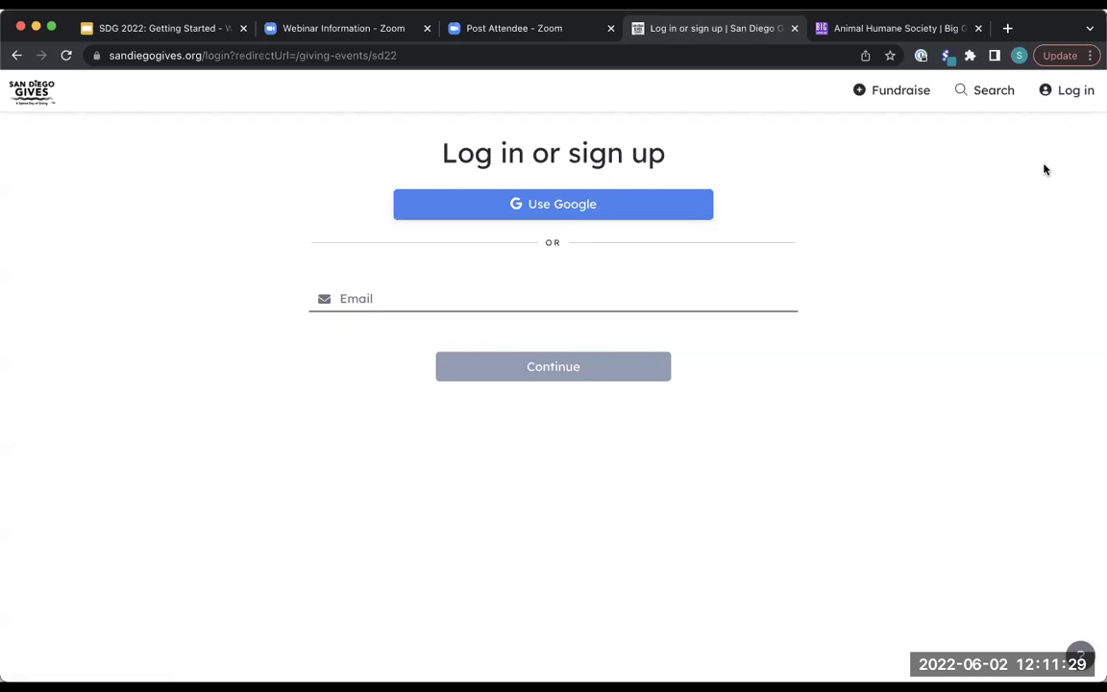
left_click(886, 26)
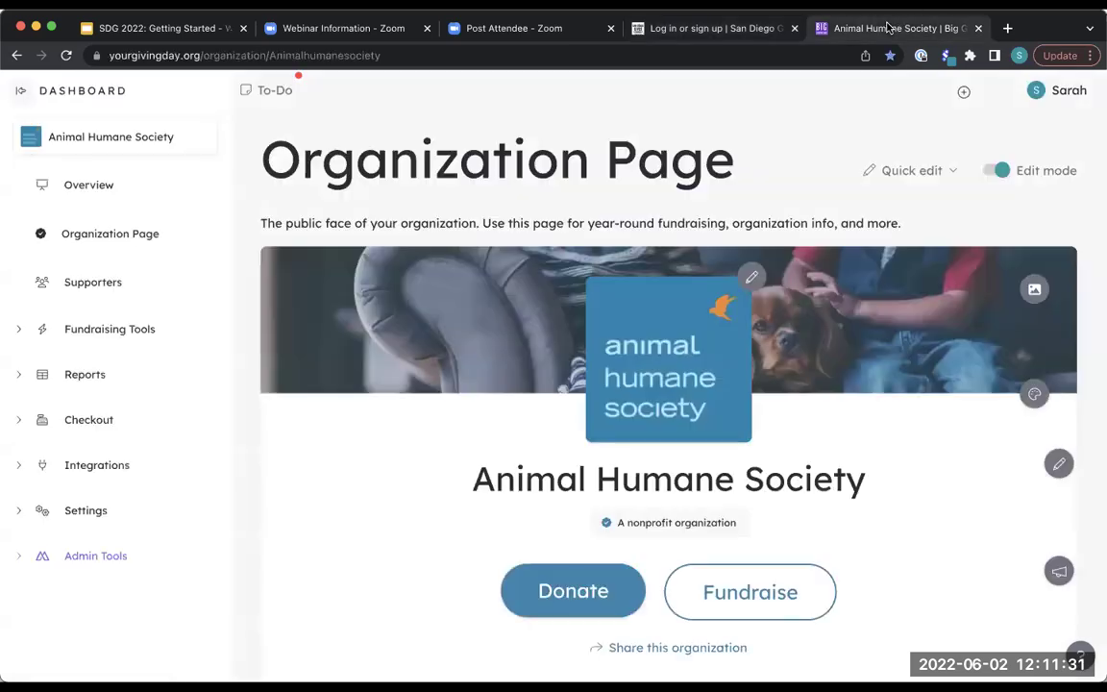
Open the organization's Overview, dismiss the guided tour, and check the required and recommended setup tasks in the To-Do list.
left_click(89, 190)
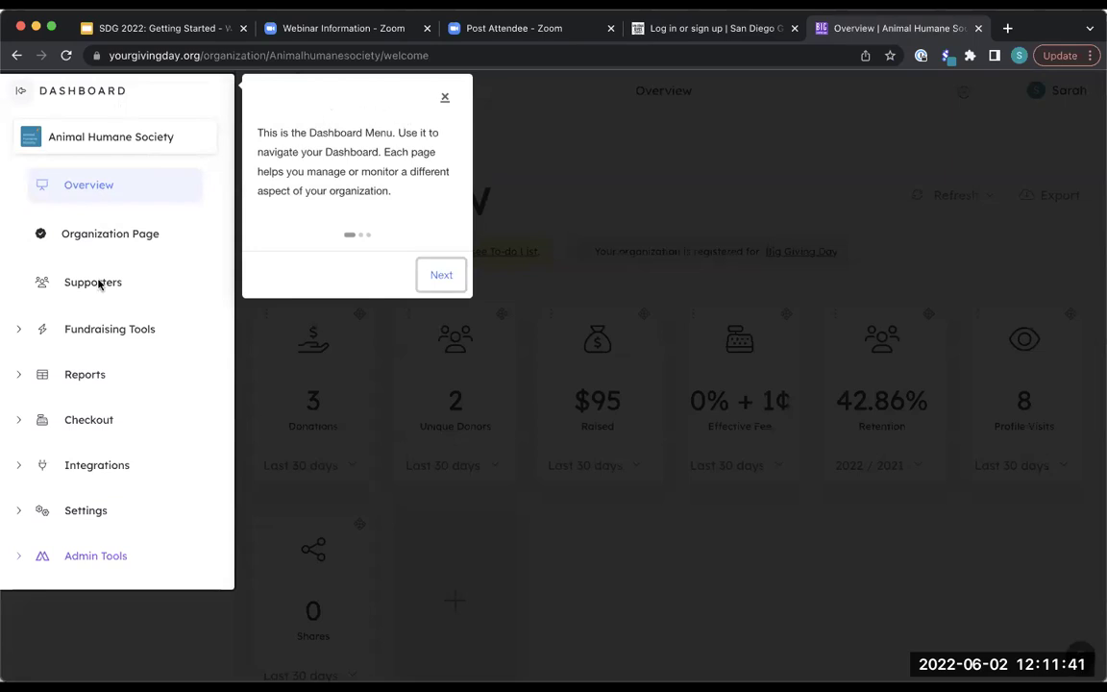
left_click(433, 276)
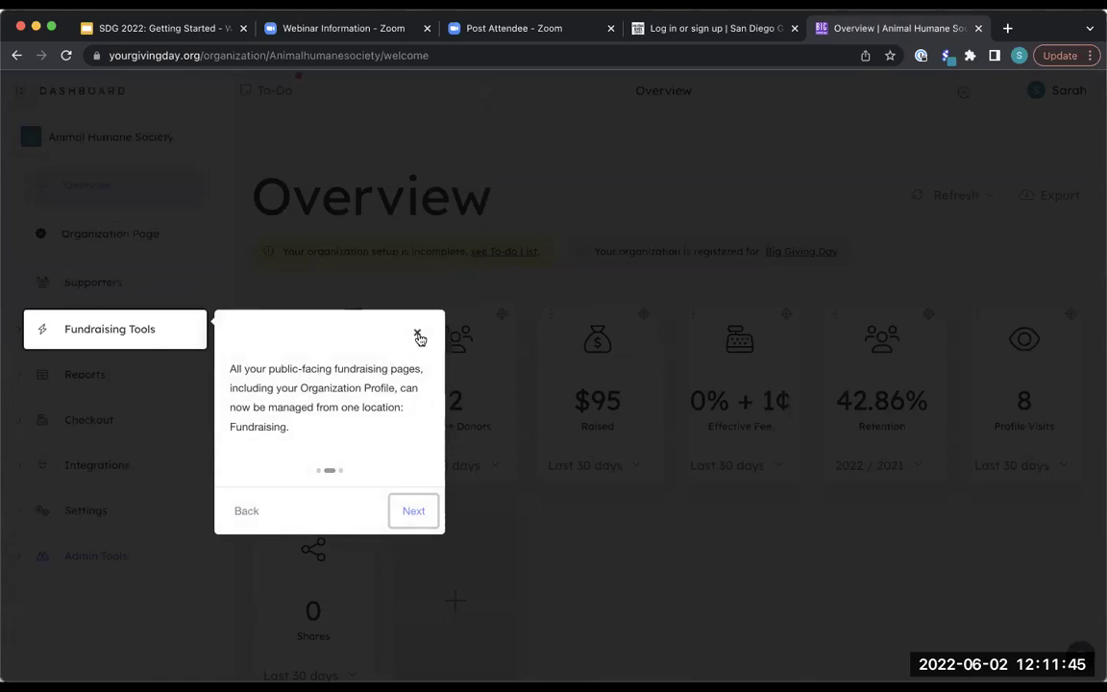
left_click(418, 336)
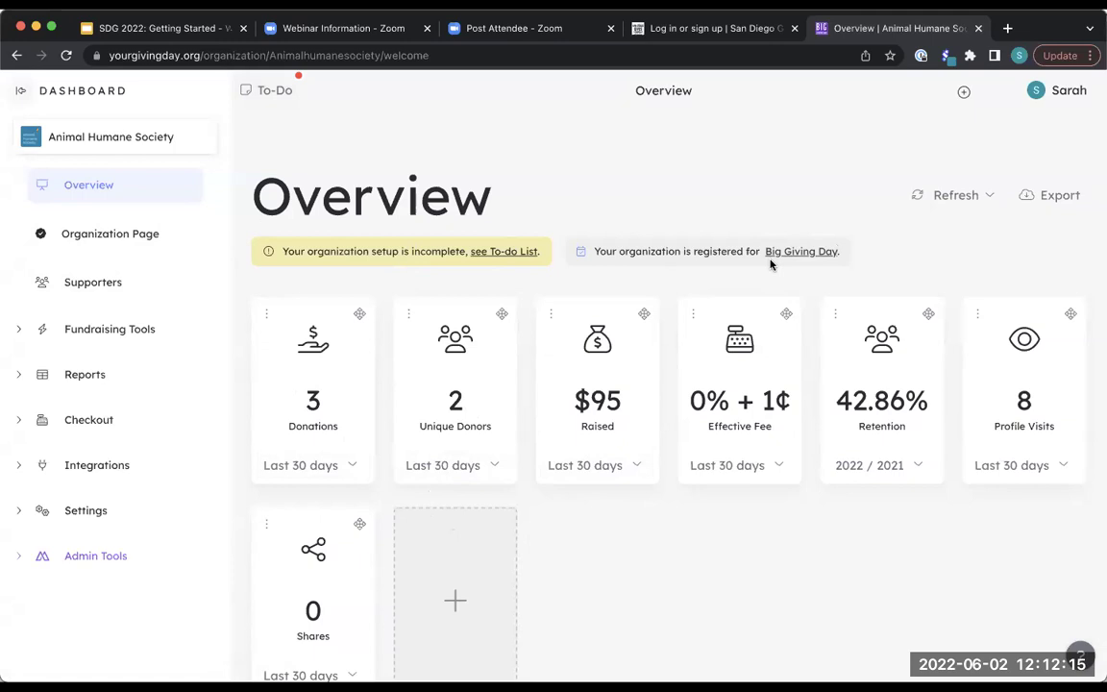
left_click(273, 94)
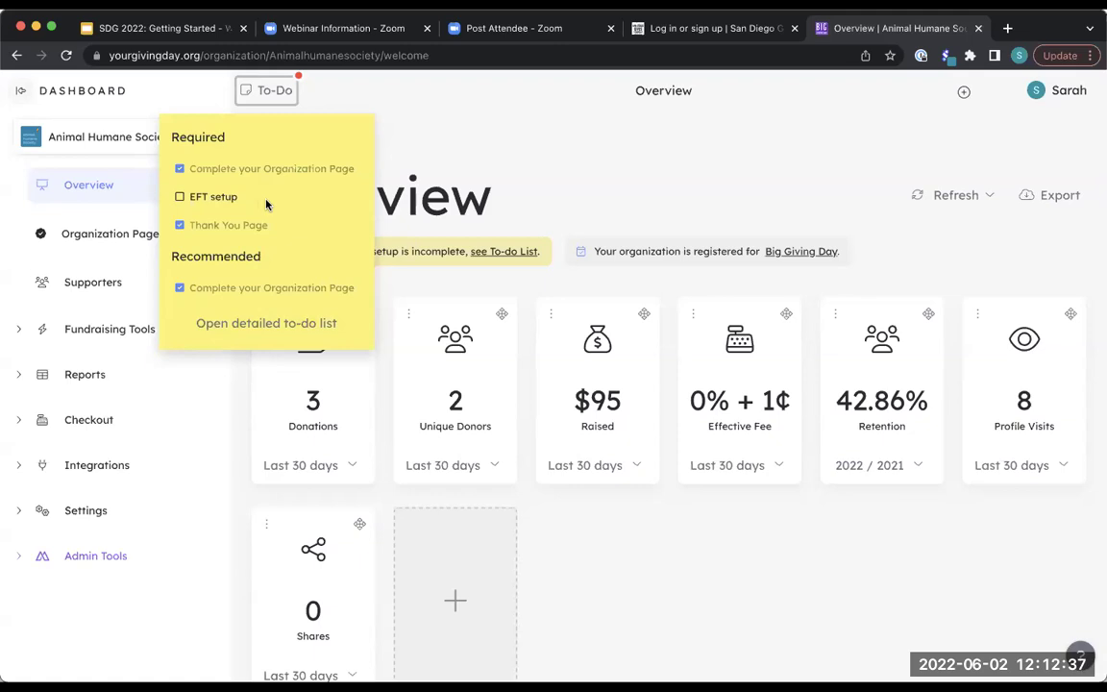
left_click(284, 96)
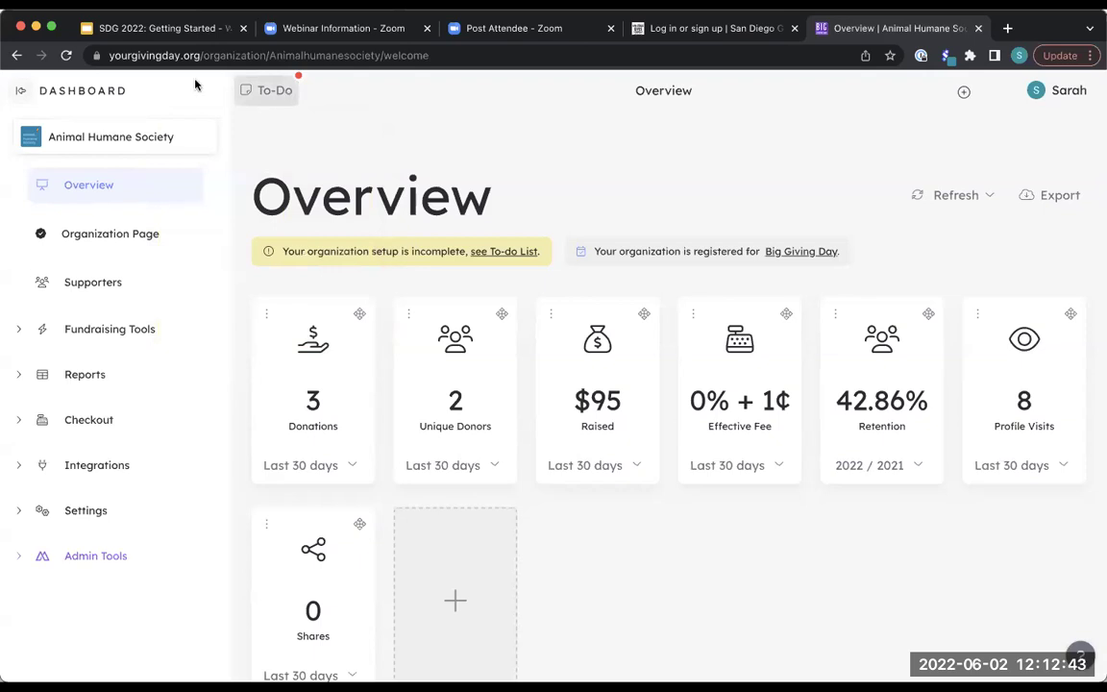
Open the Organization Page, dismiss its tour, and look over the page from the header to the About section.
left_click(99, 236)
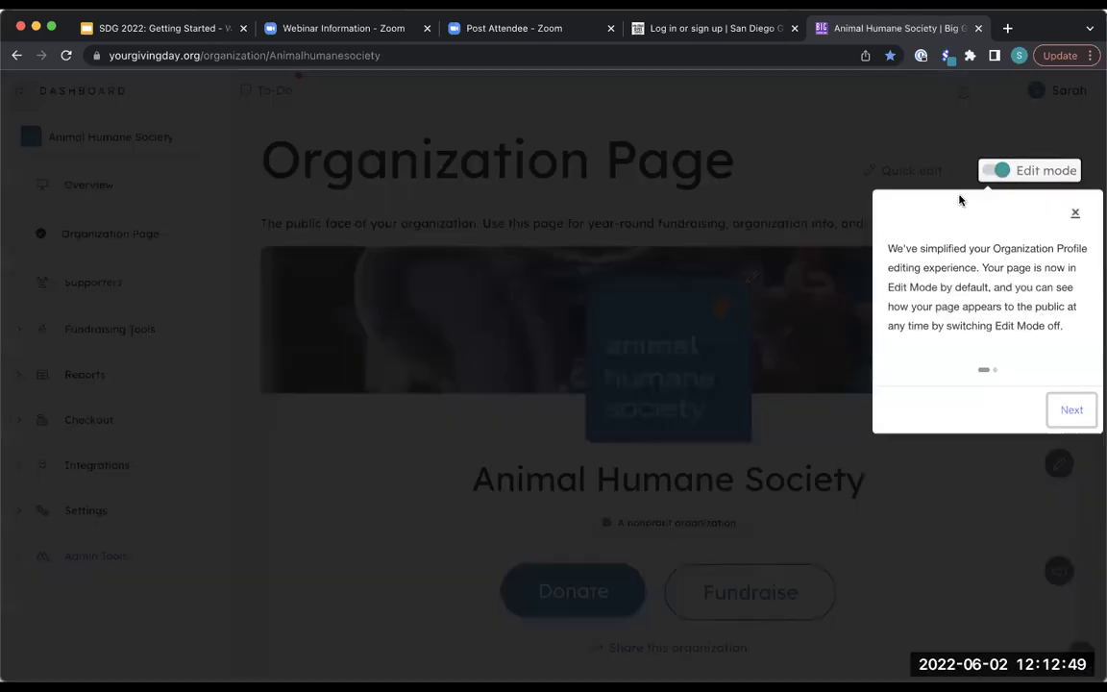
left_click(1074, 215)
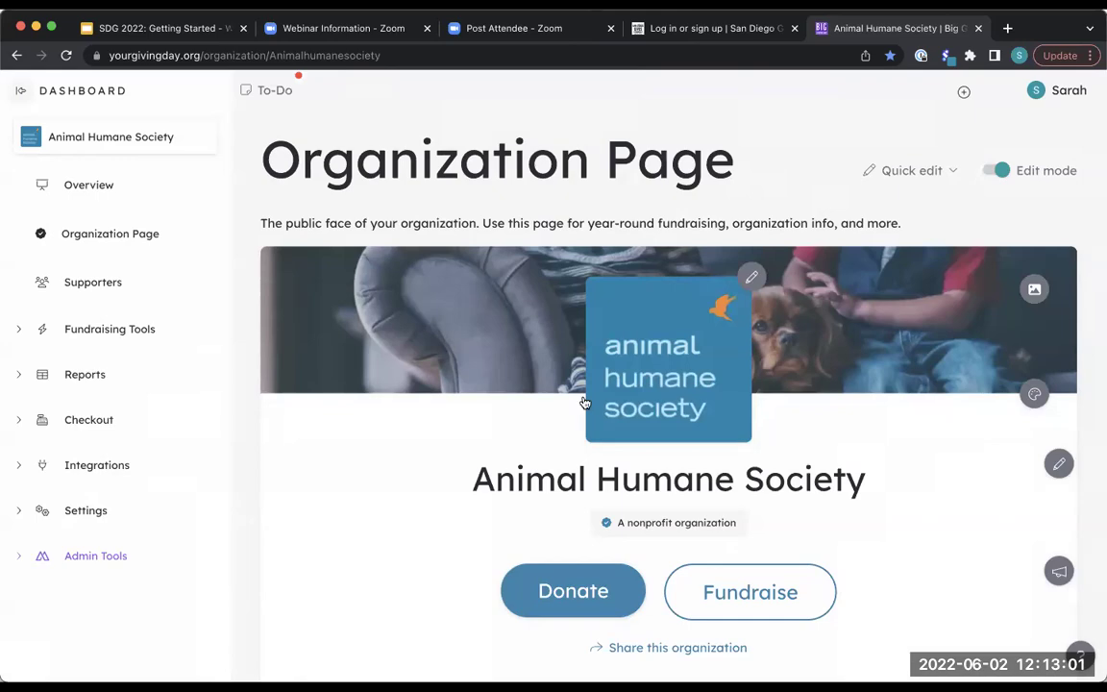
scroll(584, 401, "down", 10)
scroll(584, 401, "up", 5)
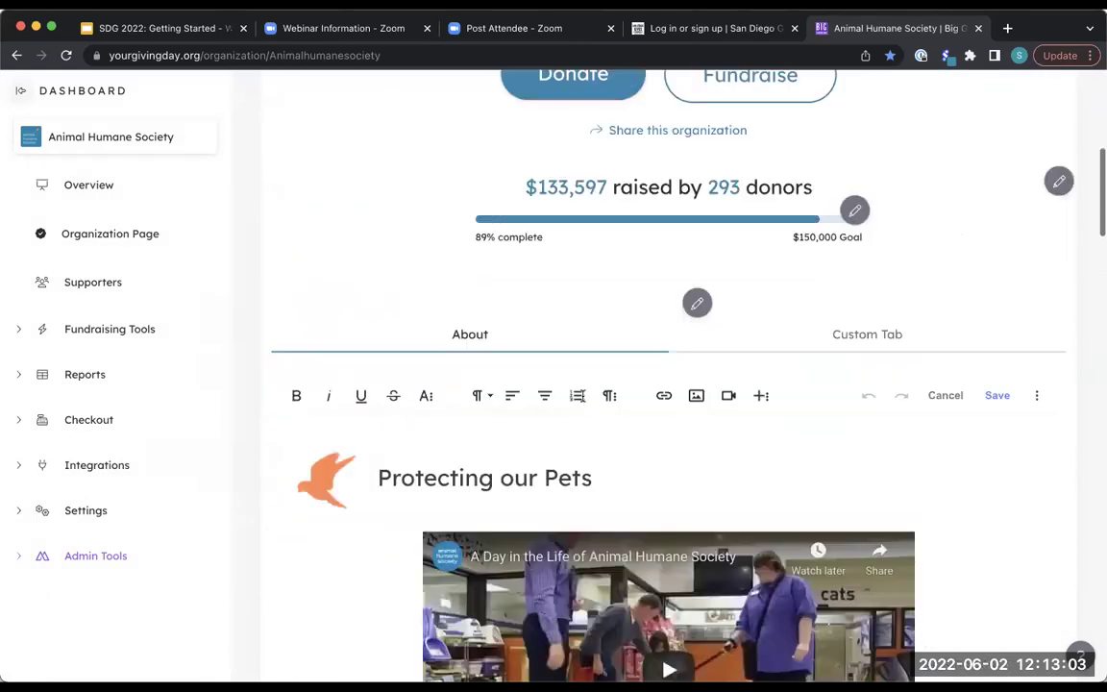
scroll(583, 401, "up", 5)
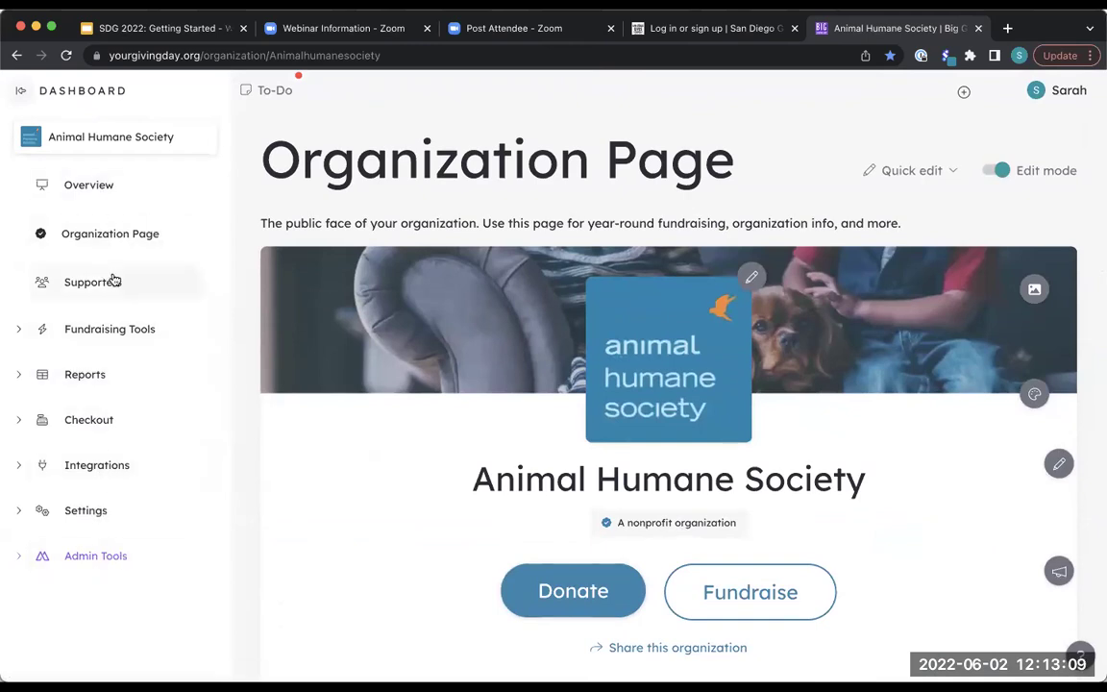
Review the options offered under Fundraising Tools and Reports, collapsing each section after viewing it.
left_click(110, 330)
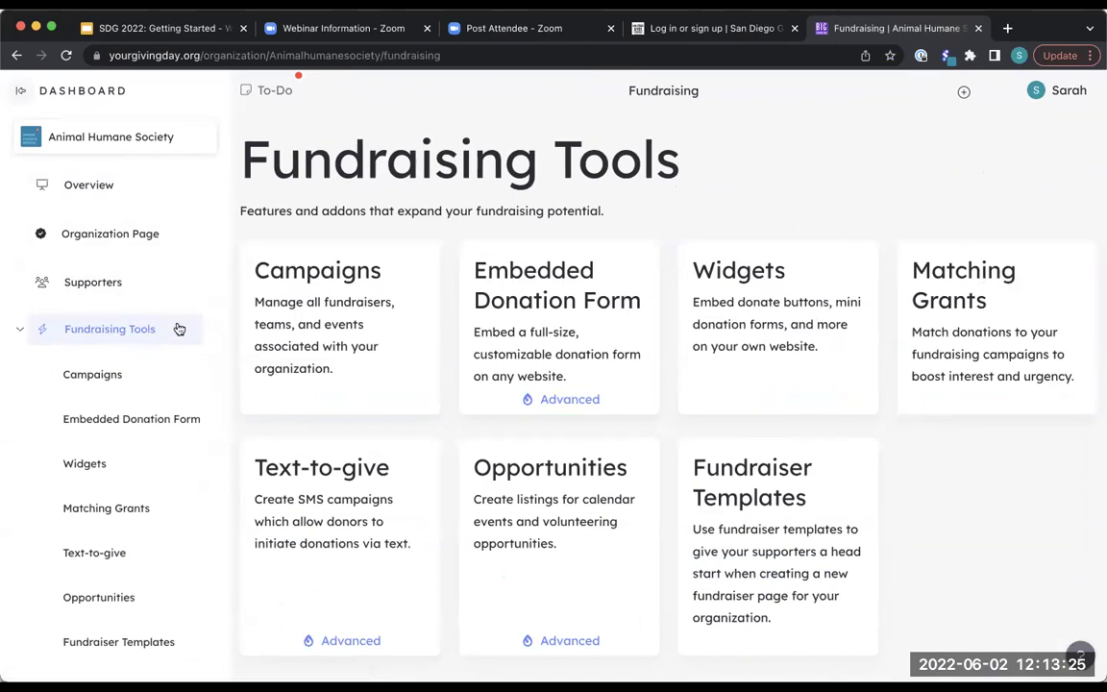
left_click(128, 333)
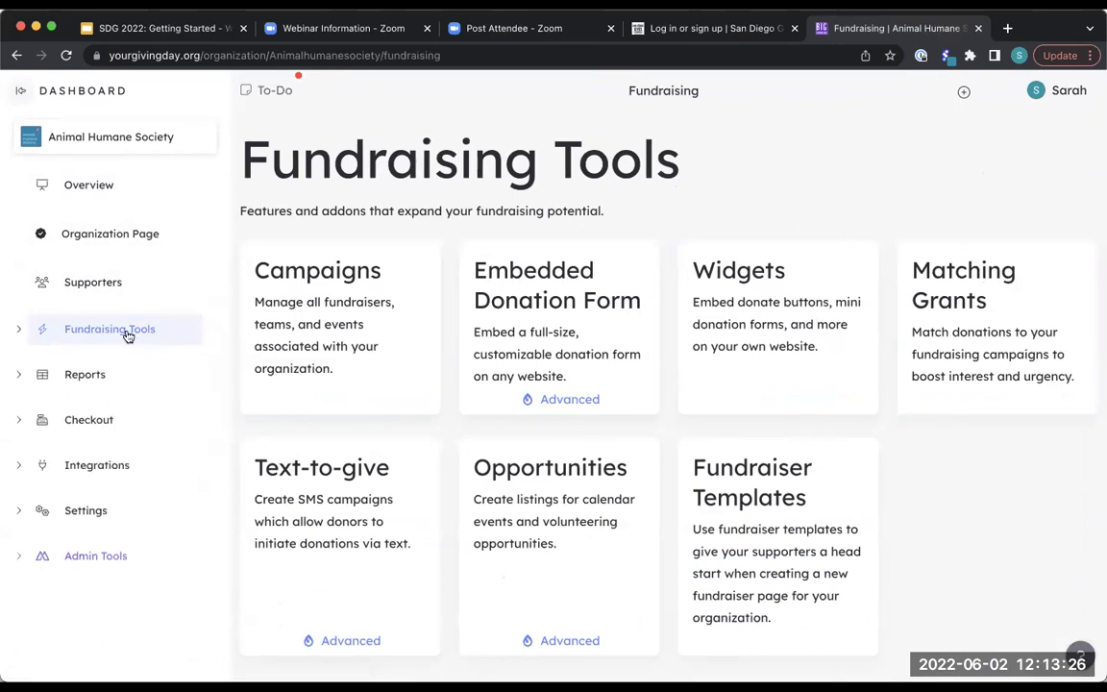
left_click(88, 380)
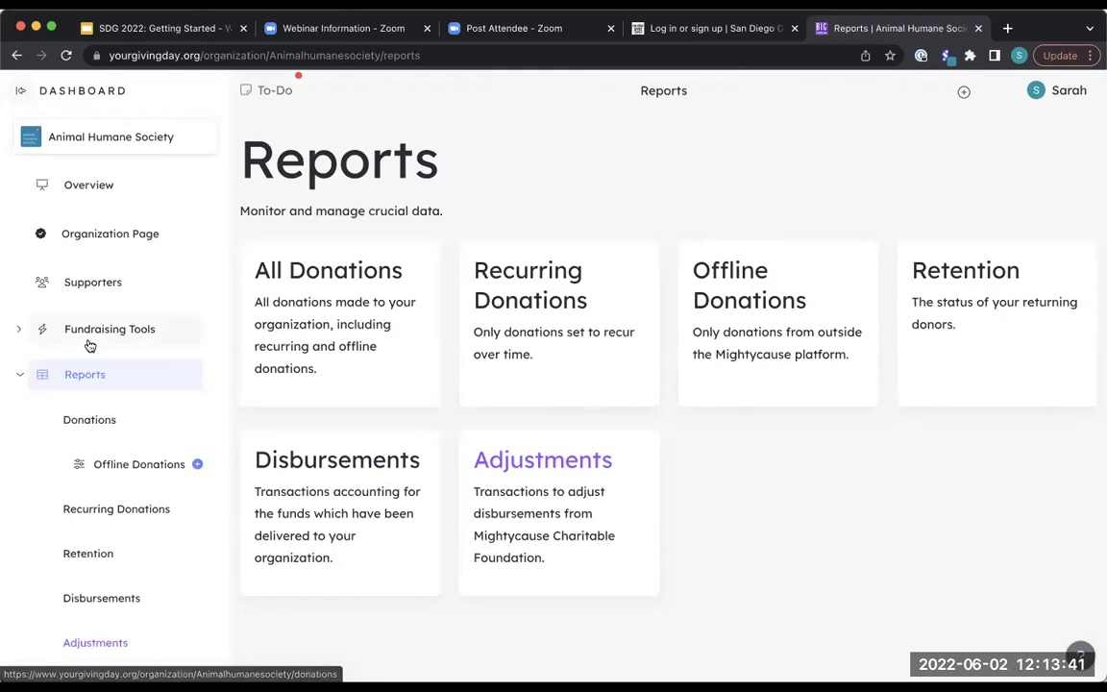
left_click(73, 380)
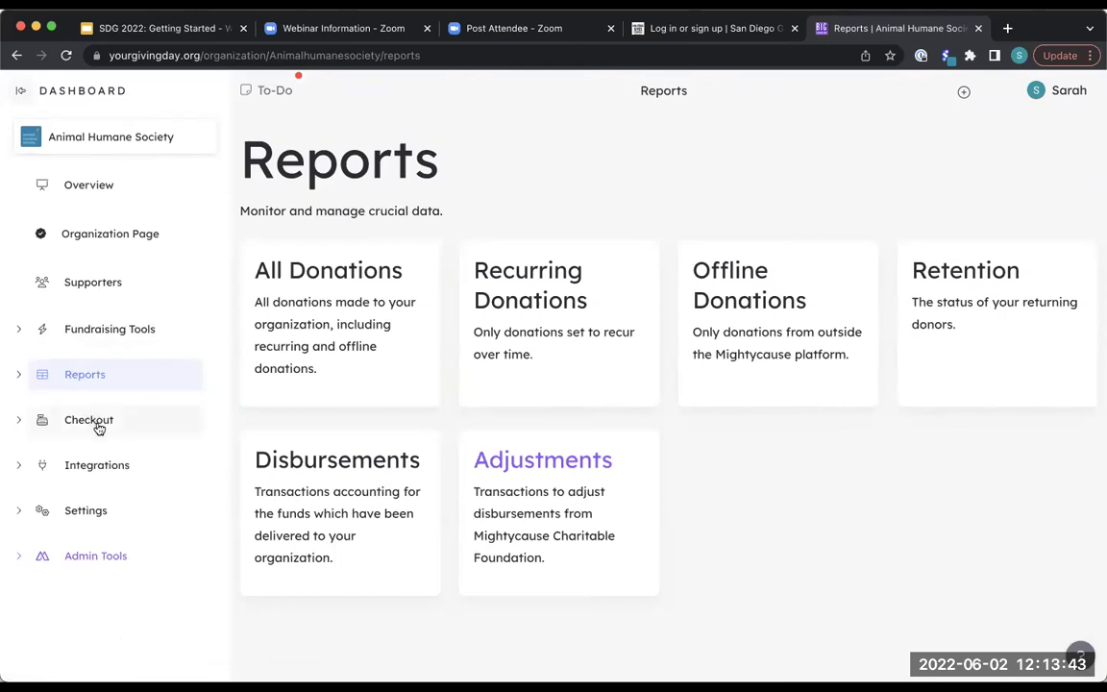
Review the options offered under Checkout and Settings, collapsing each section after viewing it.
left_click(96, 422)
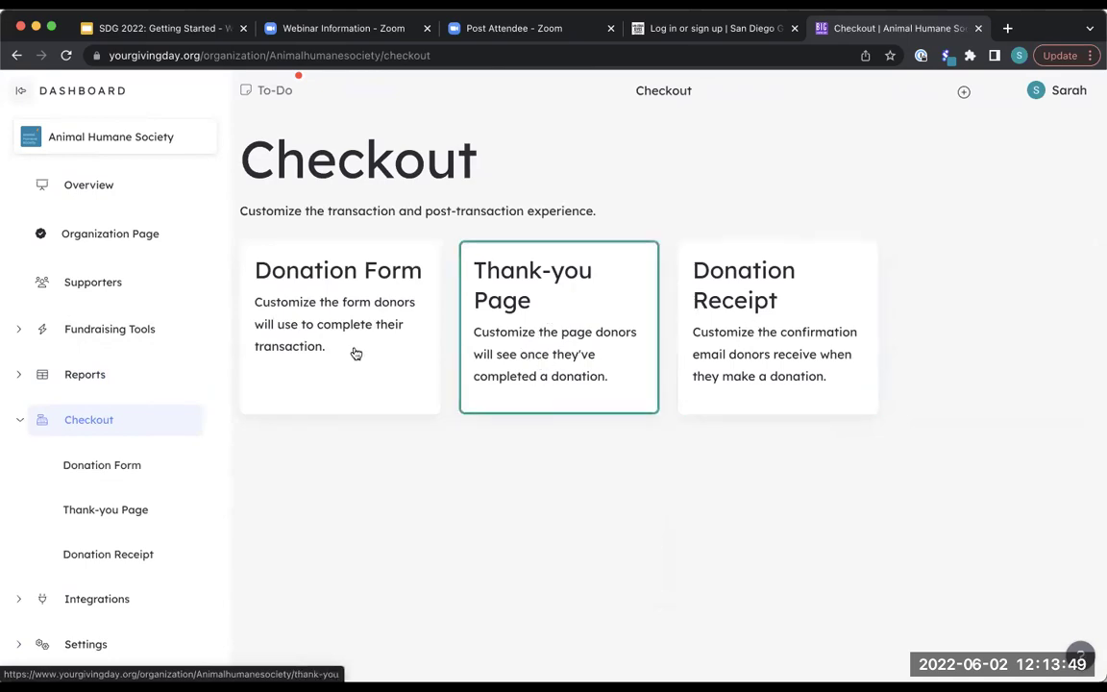
scroll(144, 404, "down", 1)
left_click(99, 386)
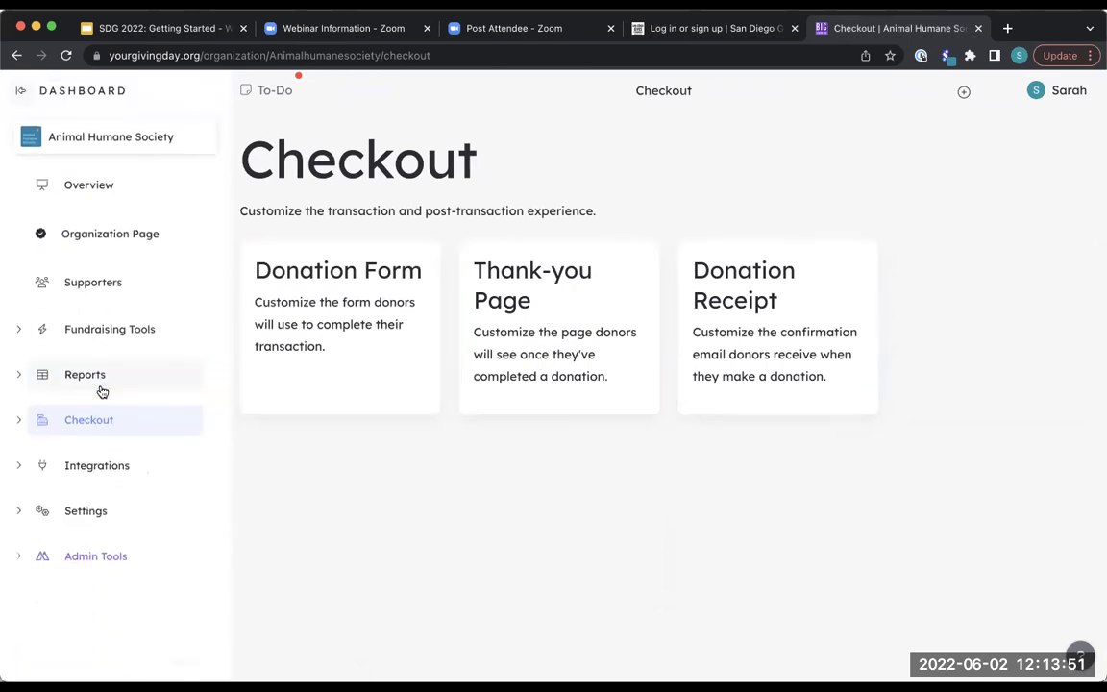
left_click(95, 511)
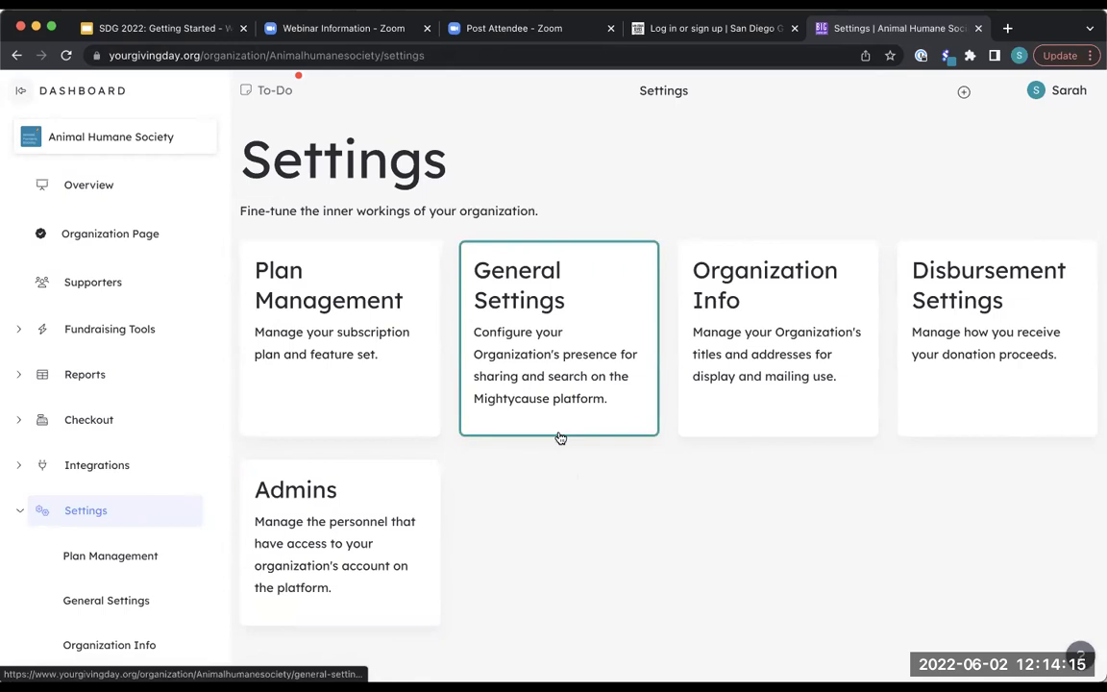
left_click(106, 517)
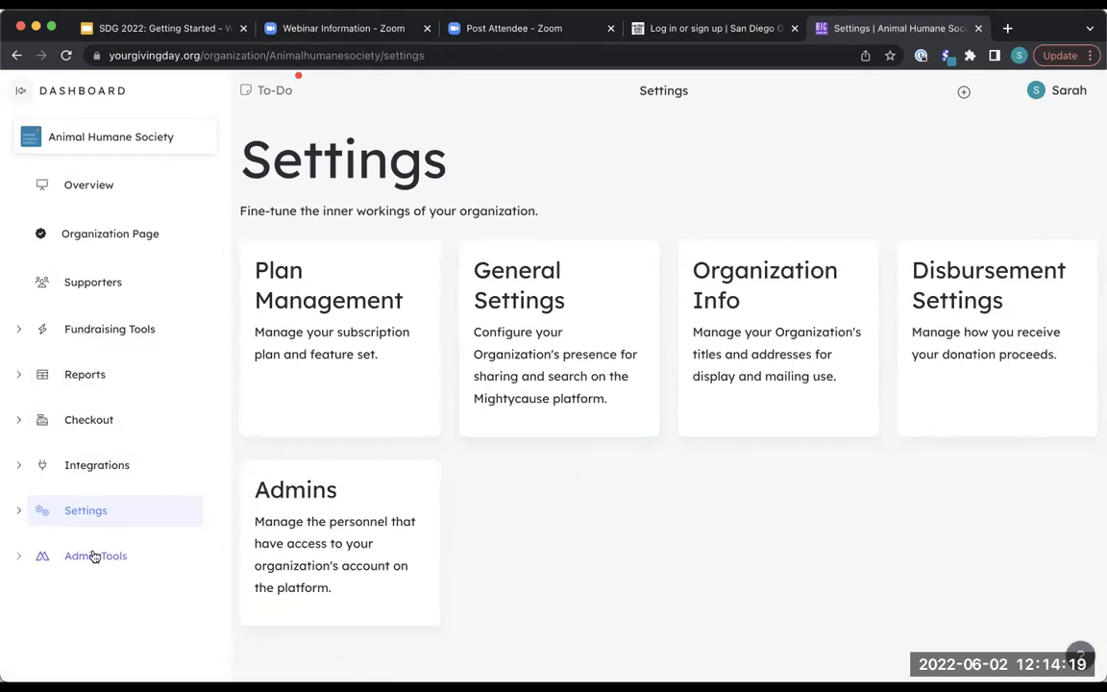
Return to the Organization Page, close the editing tour, and examine the editing controls around the logo and header.
left_click(113, 232)
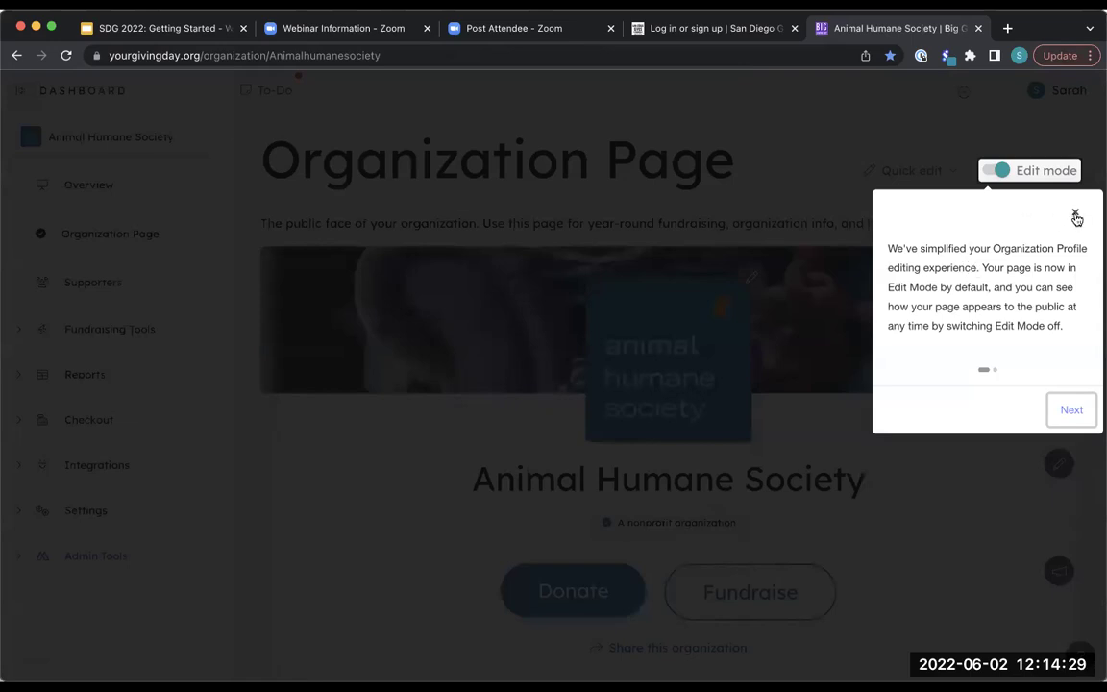
left_click(1076, 219)
scroll(755, 234, "down", 2)
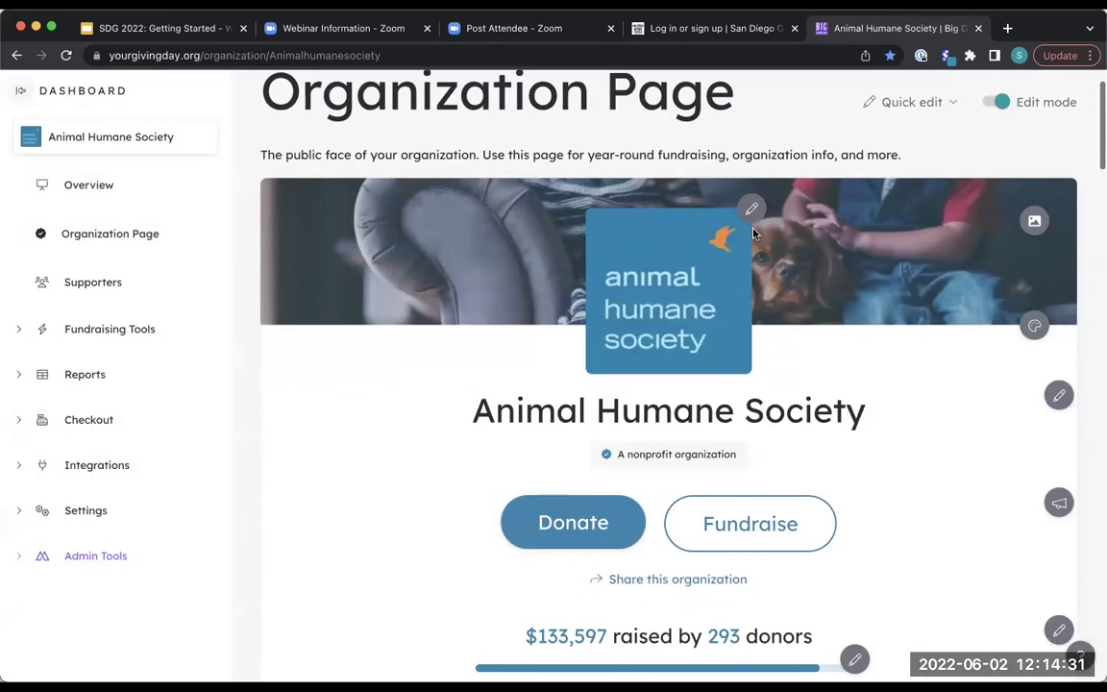
scroll(794, 374, "up", 1)
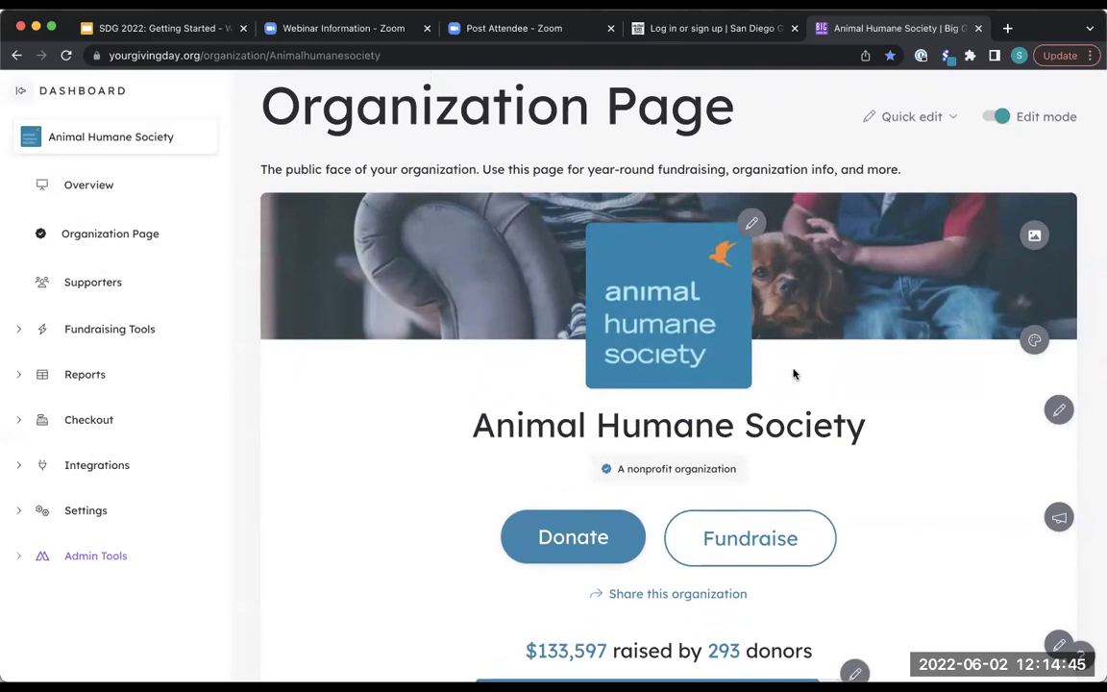
scroll(794, 374, "up", 2)
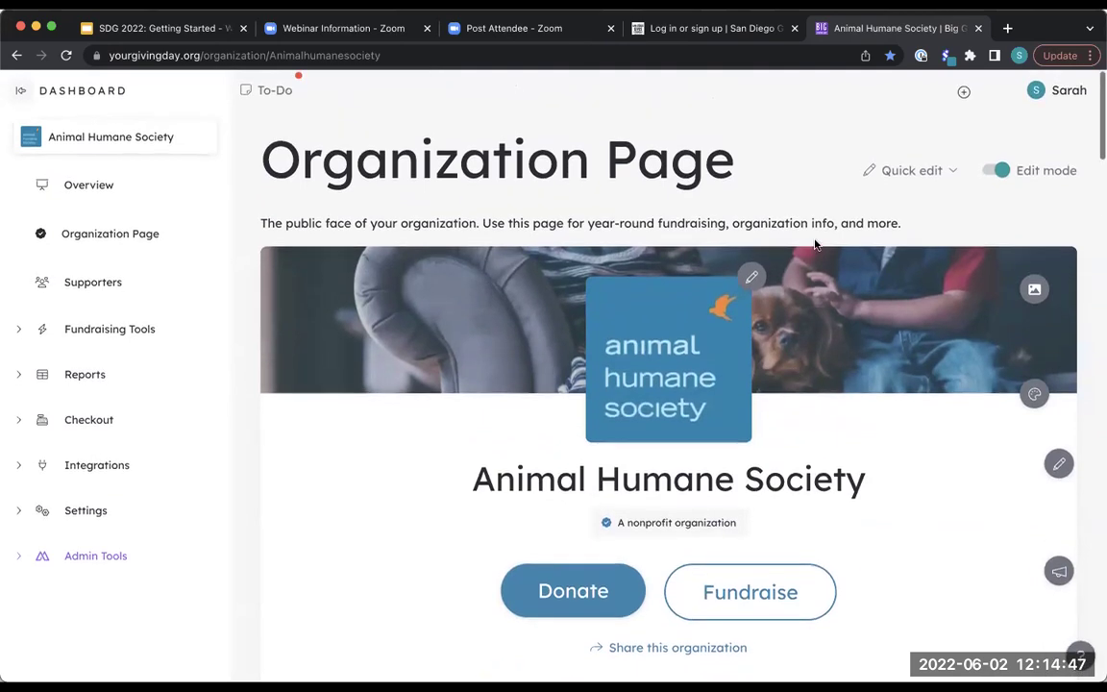
Switch Edit mode off to examine the Organization Page as the public sees it, and restore Edit mode.
left_click(998, 175)
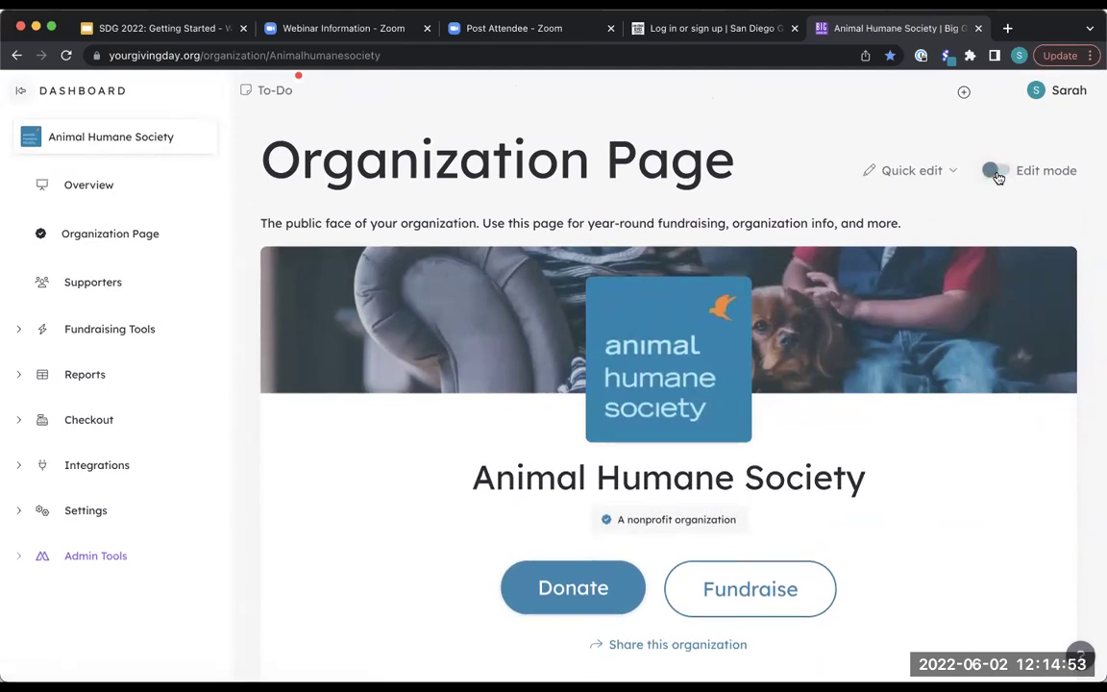
left_click(993, 171)
scroll(985, 202, "down", 1)
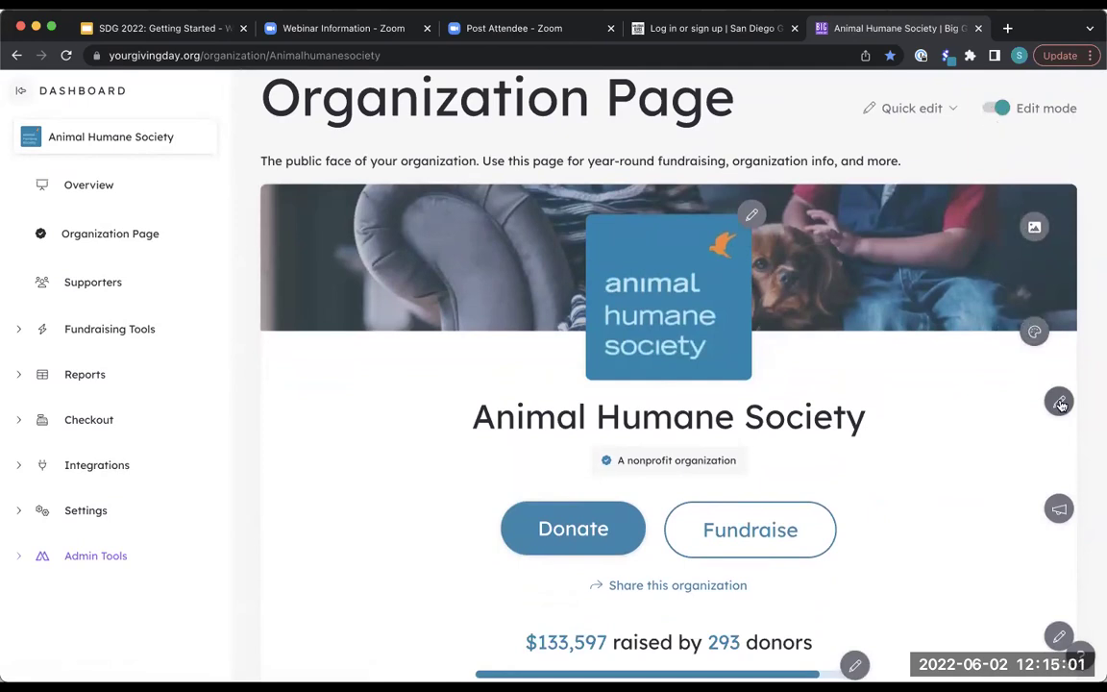
left_click(1000, 110)
scroll(946, 359, "down", 5)
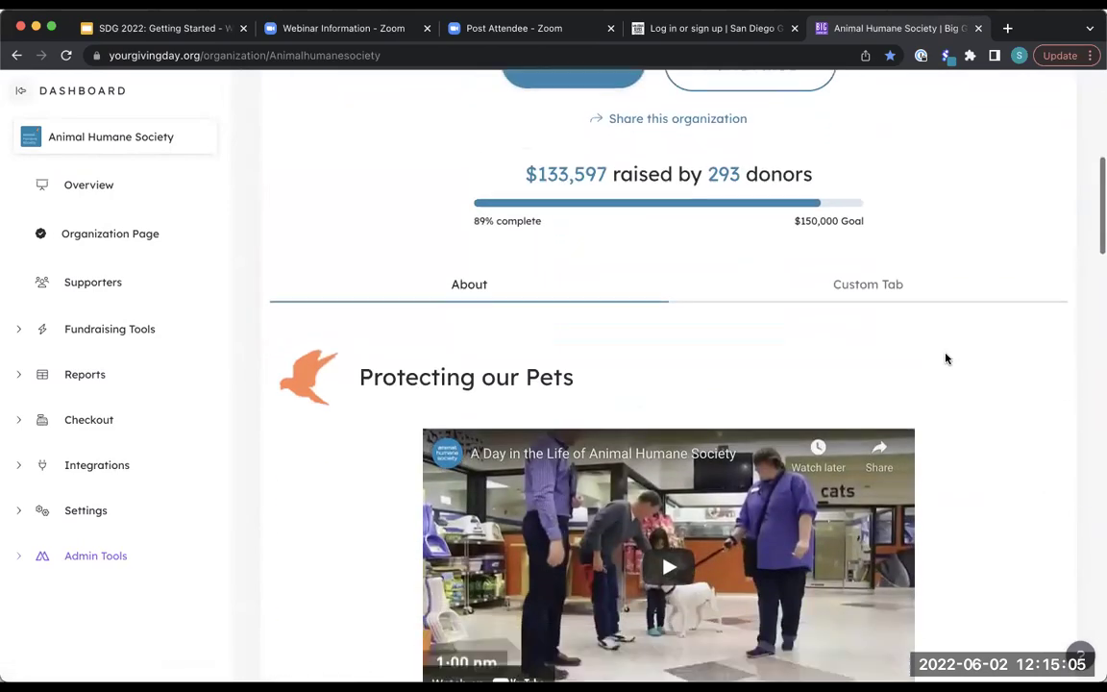
scroll(946, 358, "down", 2)
scroll(946, 358, "down", 5)
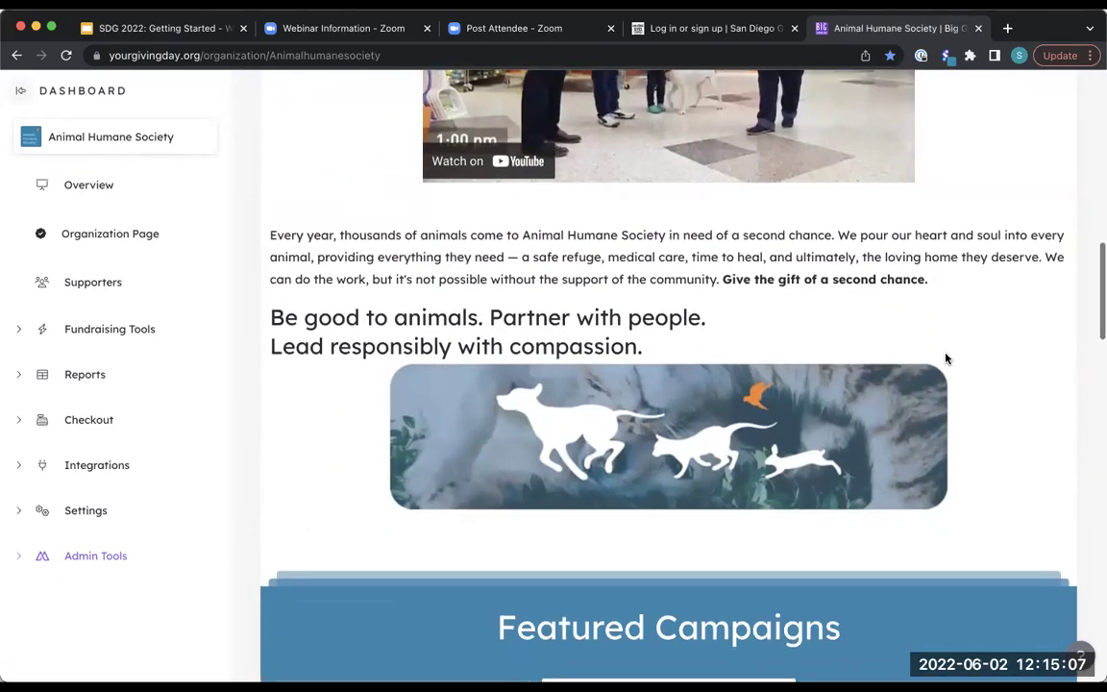
scroll(946, 359, "down", 4)
scroll(946, 359, "up", 10)
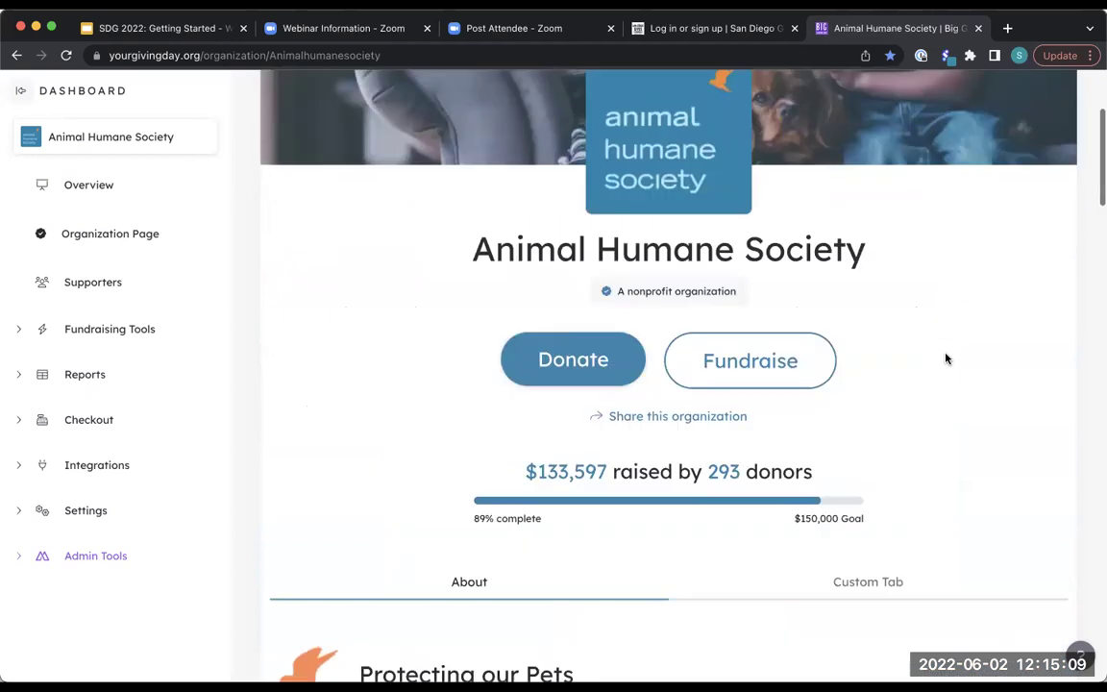
scroll(946, 358, "up", 2)
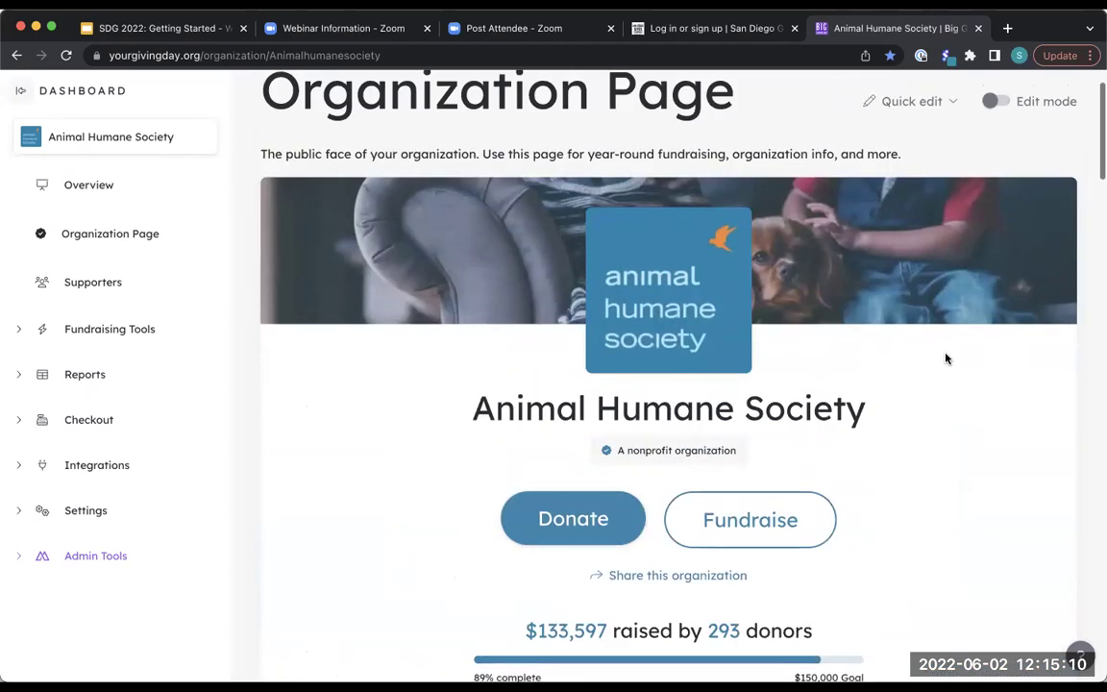
left_click(994, 102)
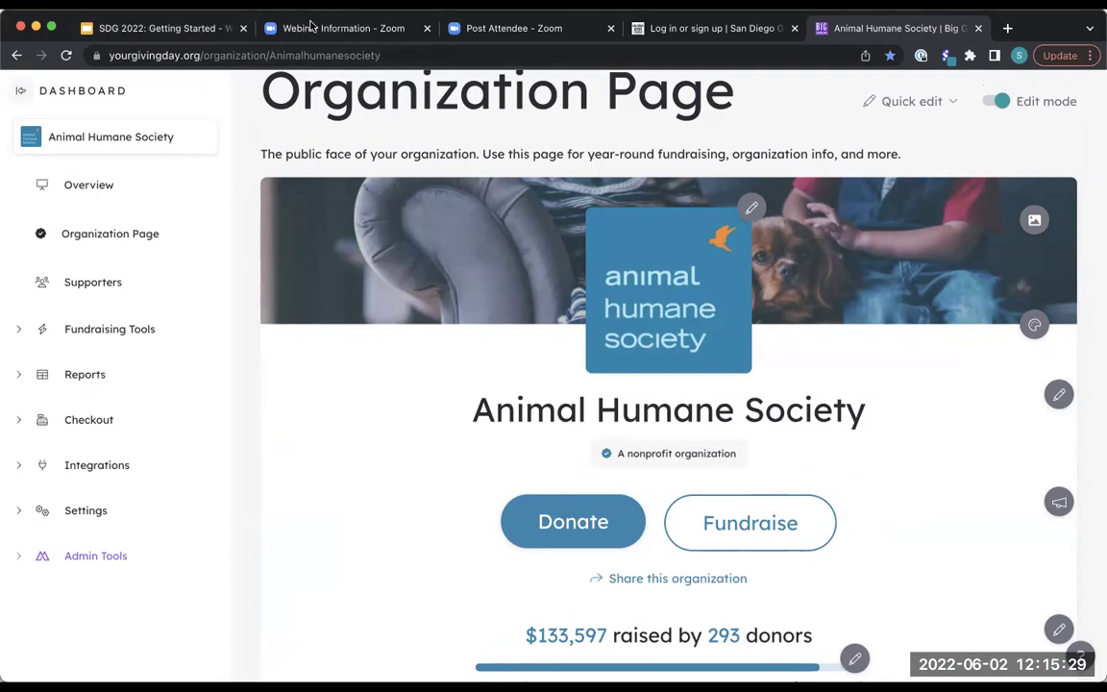
Examine the Organization Page's web address, highlighting the "yourgivingday" part of the domain, without changing it.
left_click(318, 54)
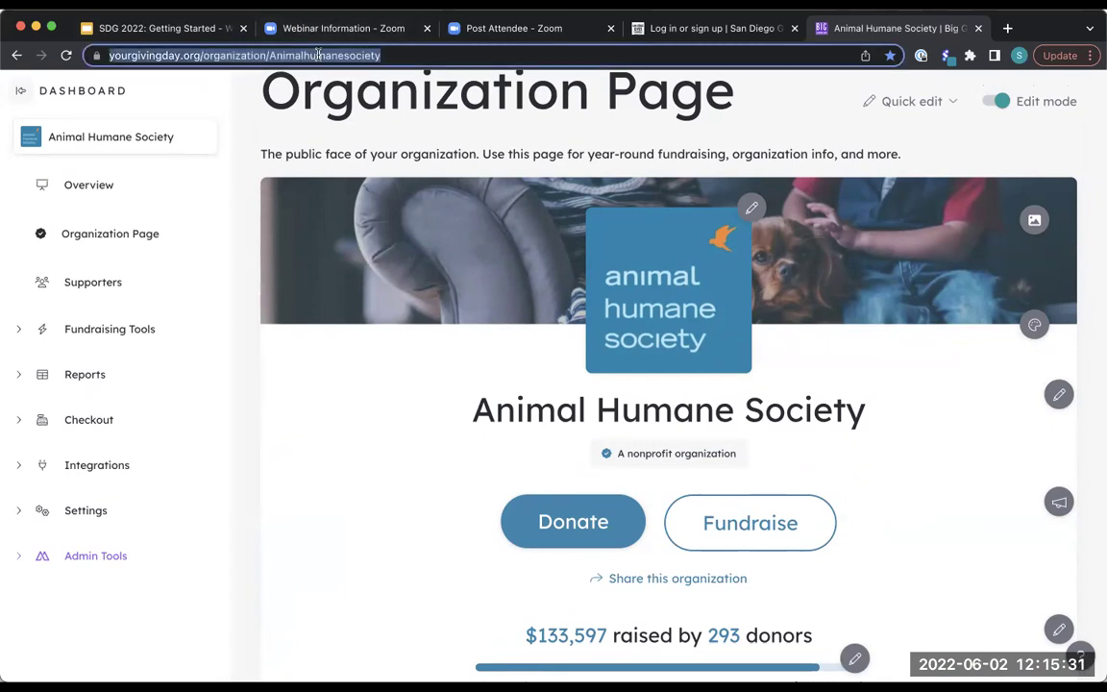
left_click(178, 55)
left_click_drag(245, 54, 175, 53)
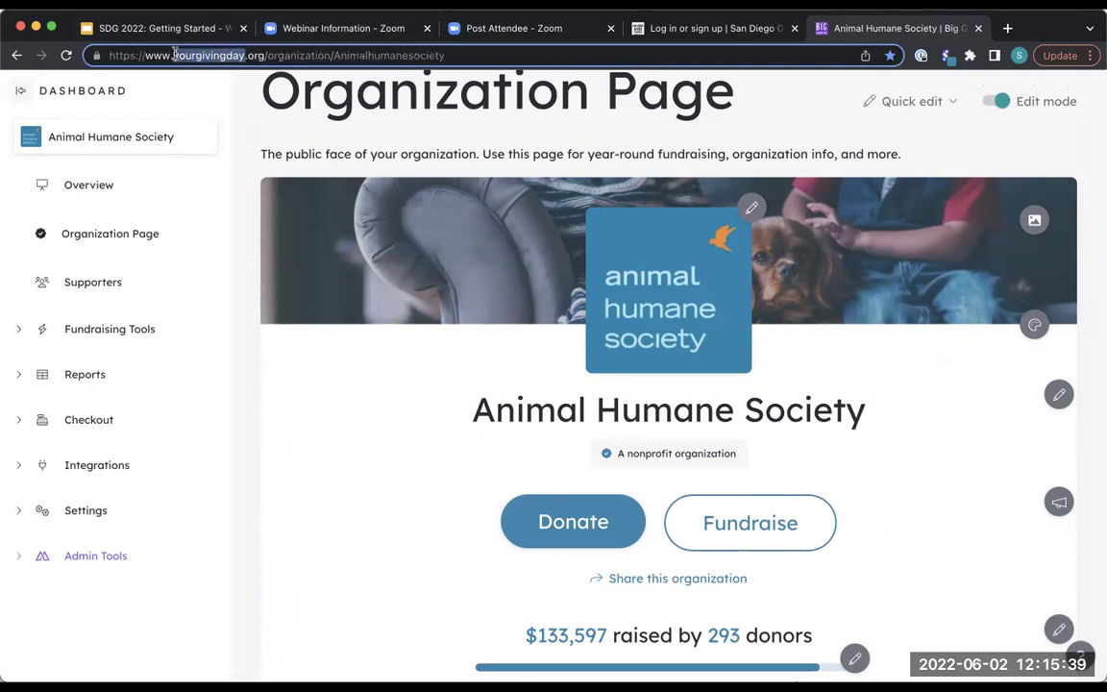
left_click(472, 55)
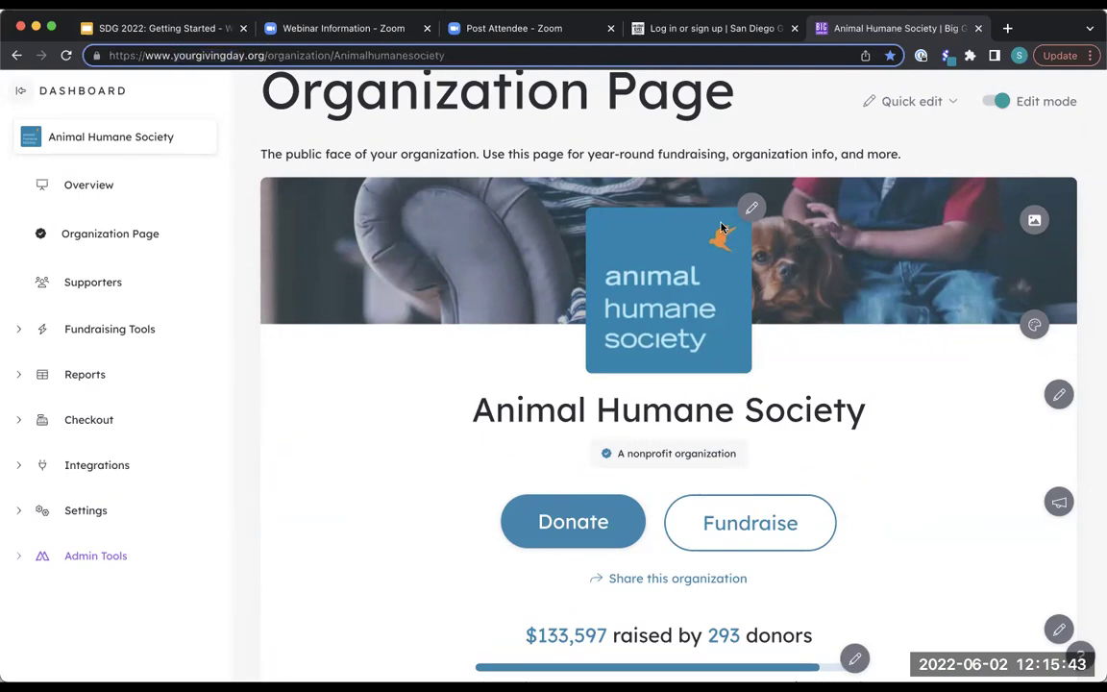
scroll(723, 228, "down", 2)
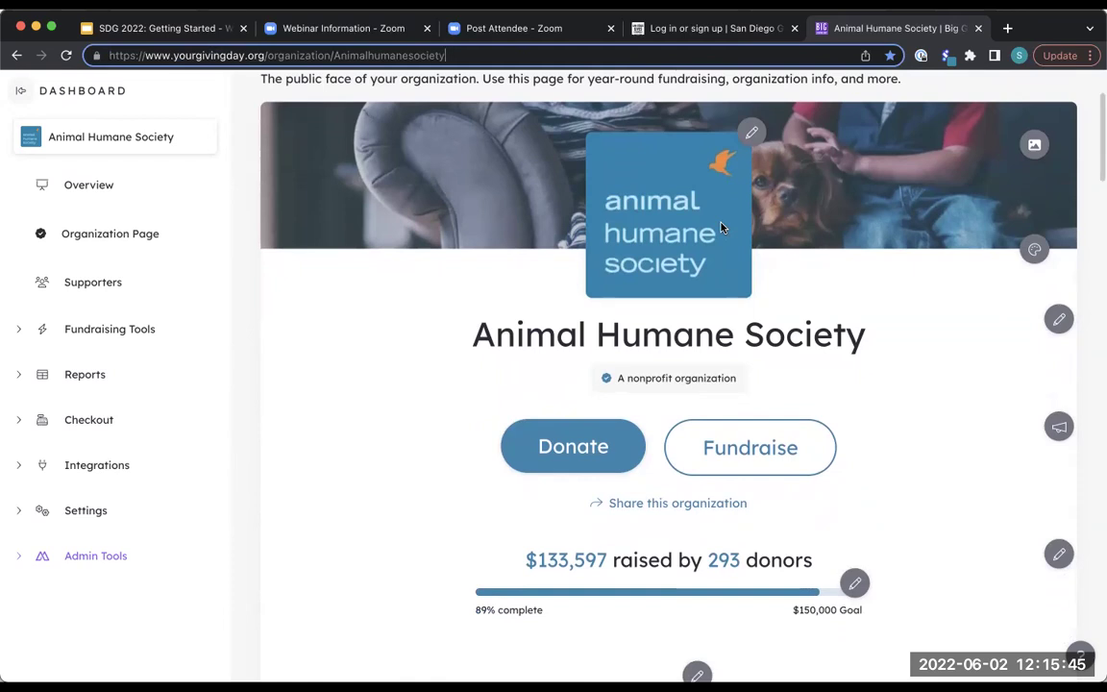
scroll(722, 228, "up", 2)
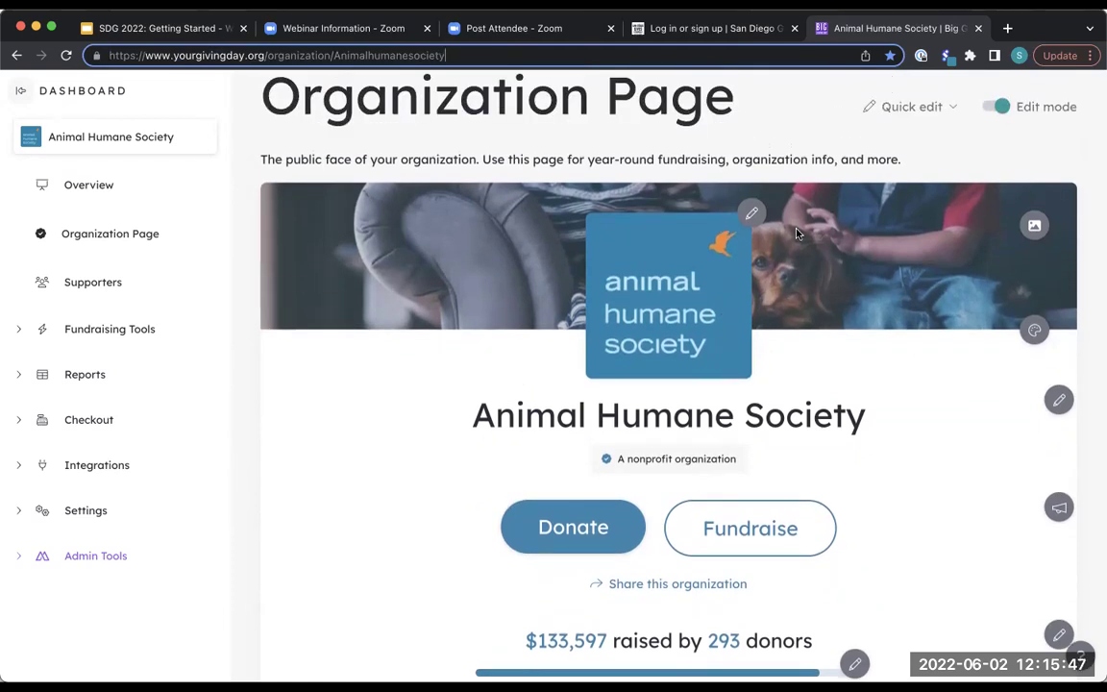
Review the banner's Change banner image options and browse the image gallery, closing it without choosing an image.
scroll(723, 228, "up", 2)
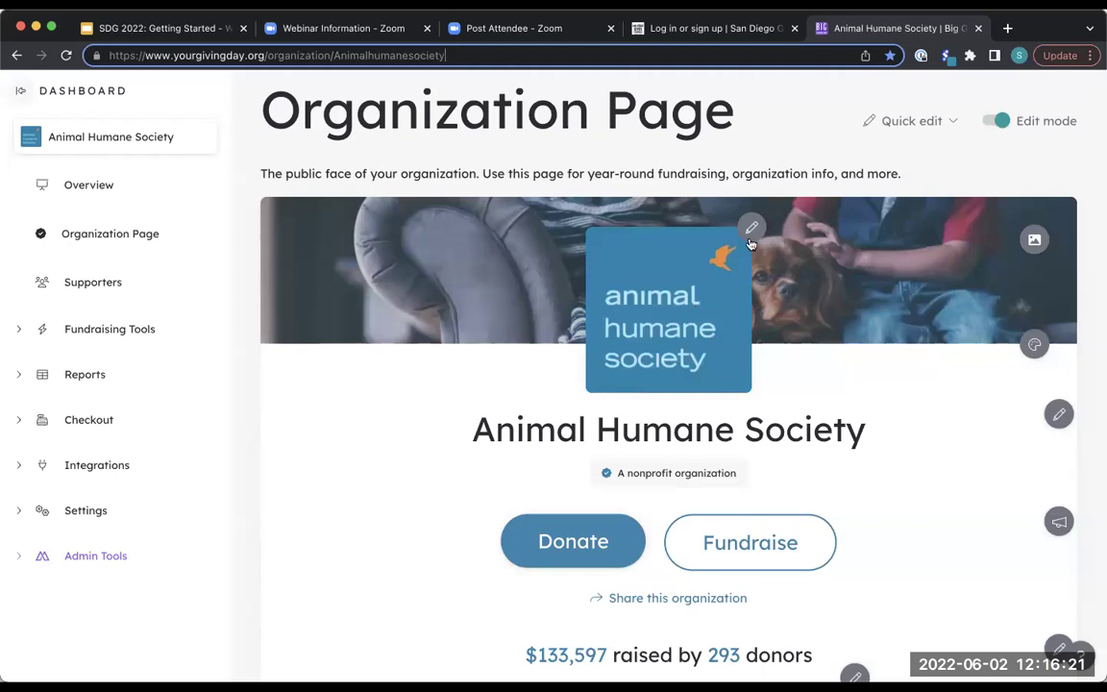
scroll(907, 264, "down", 1)
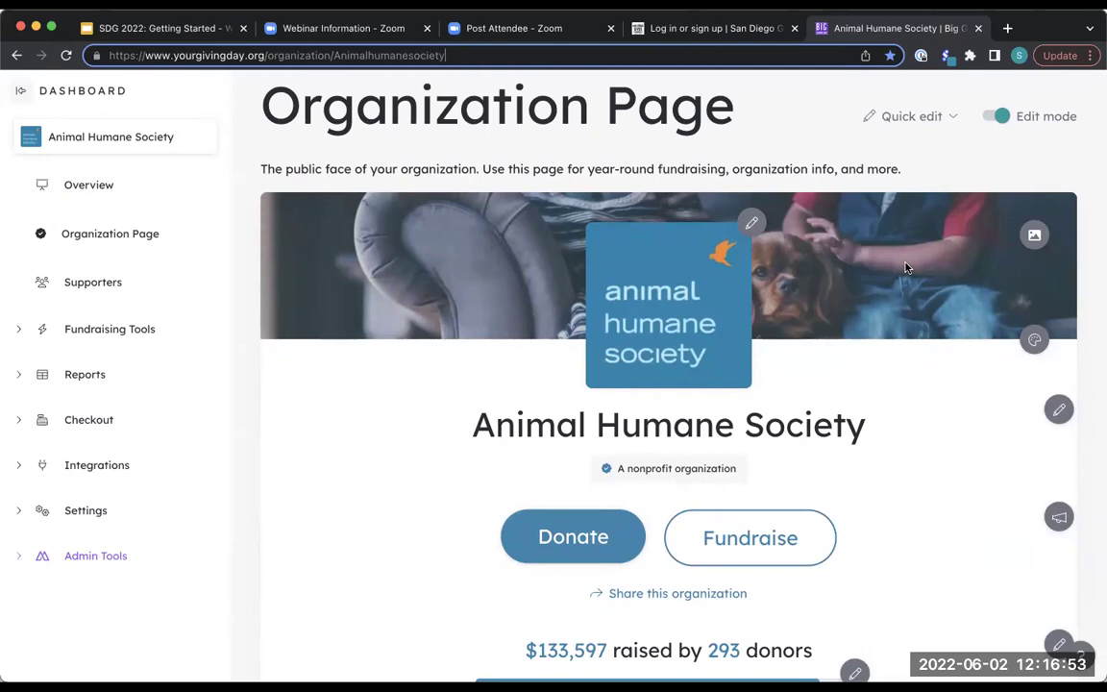
left_click(1034, 238)
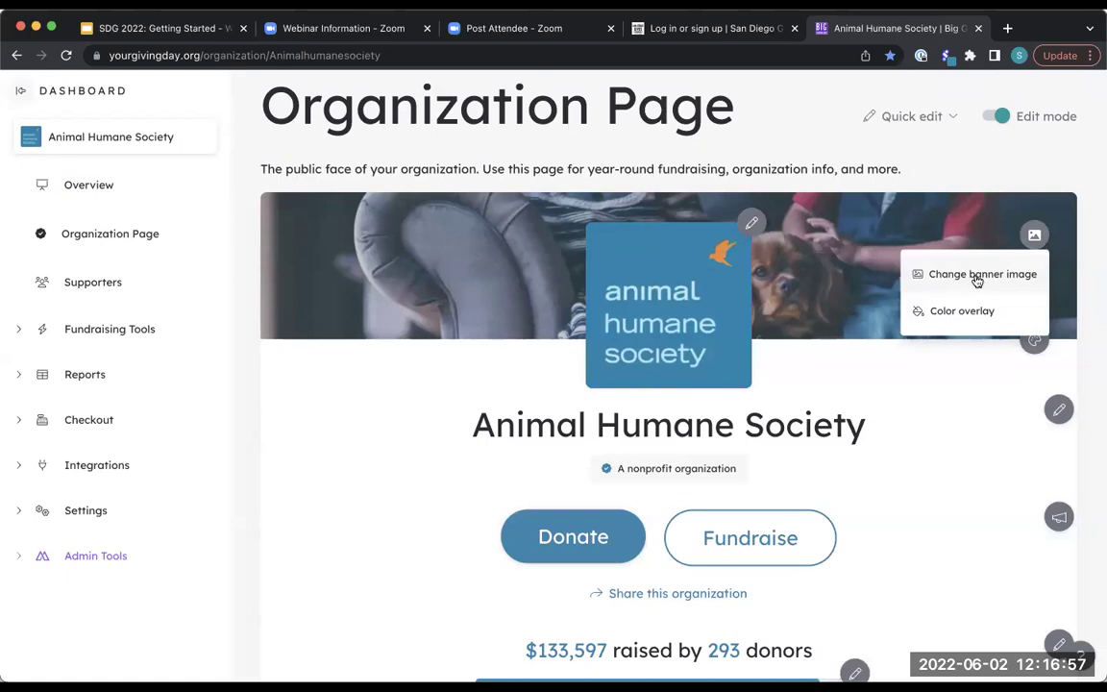
left_click(973, 277)
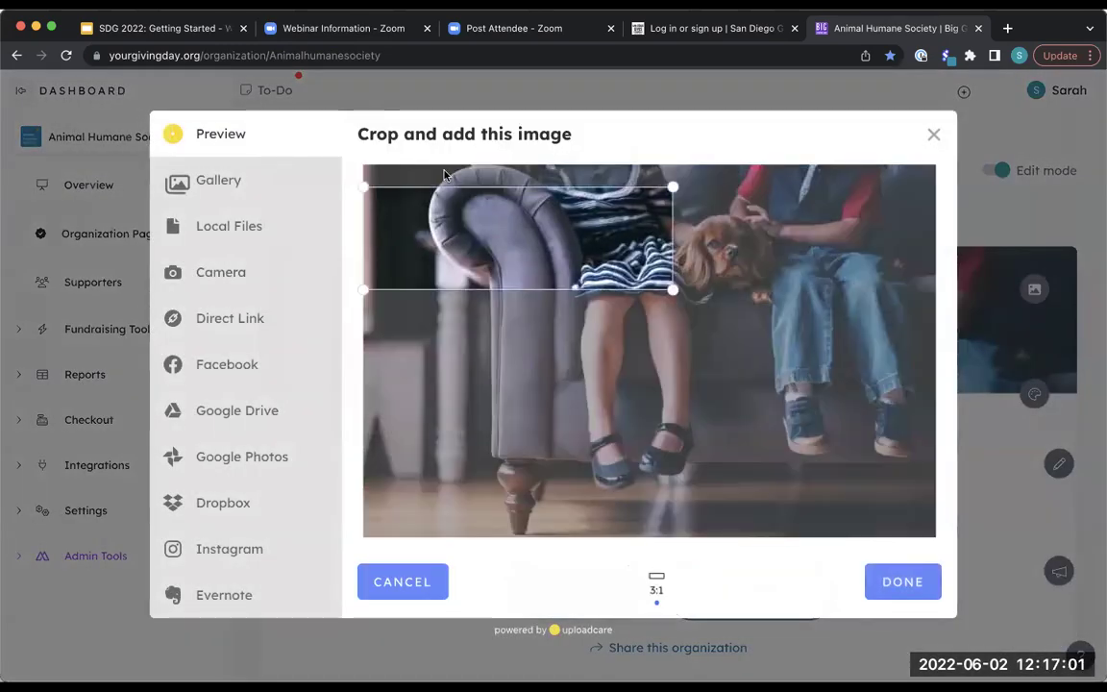
left_click(216, 181)
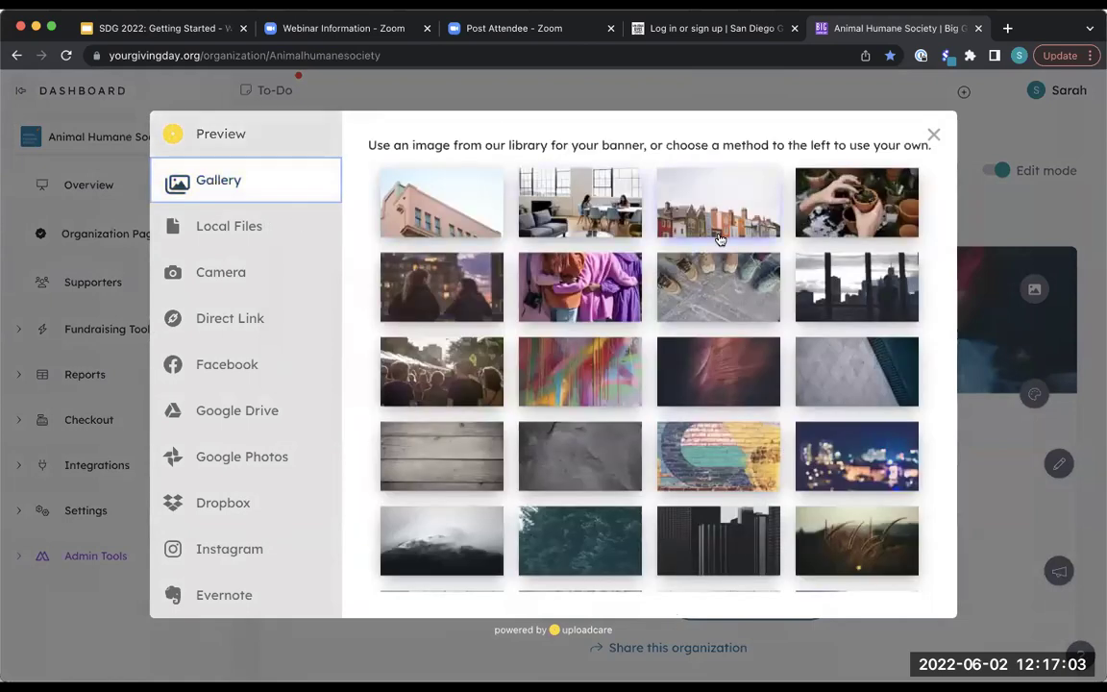
scroll(720, 238, "down", 3)
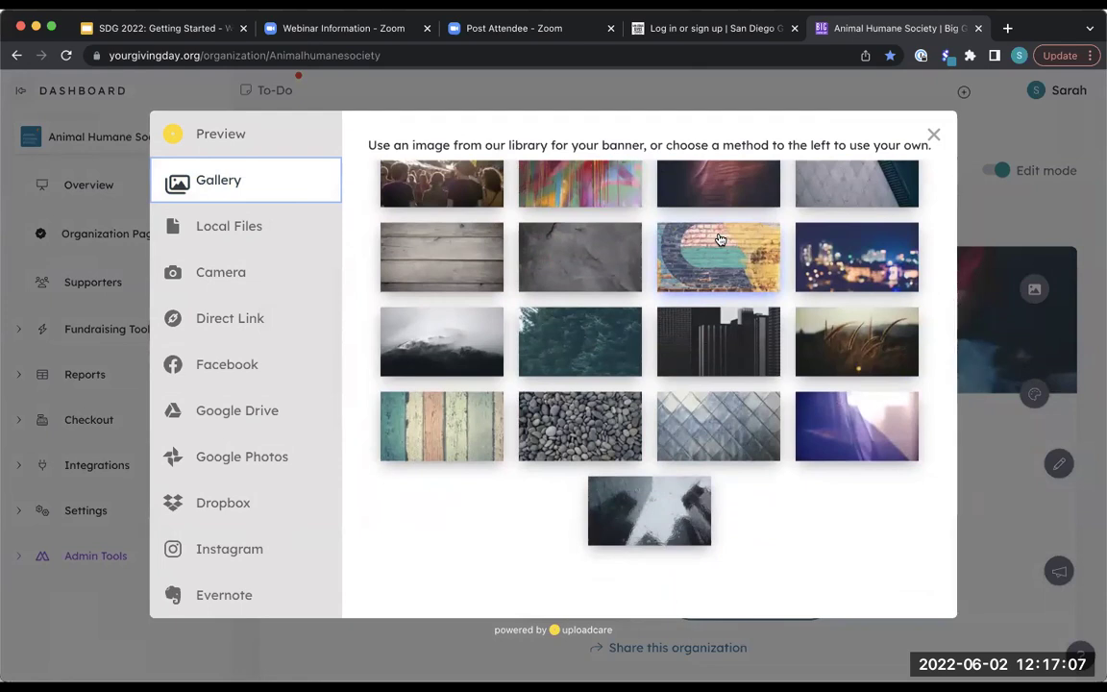
left_click(935, 138)
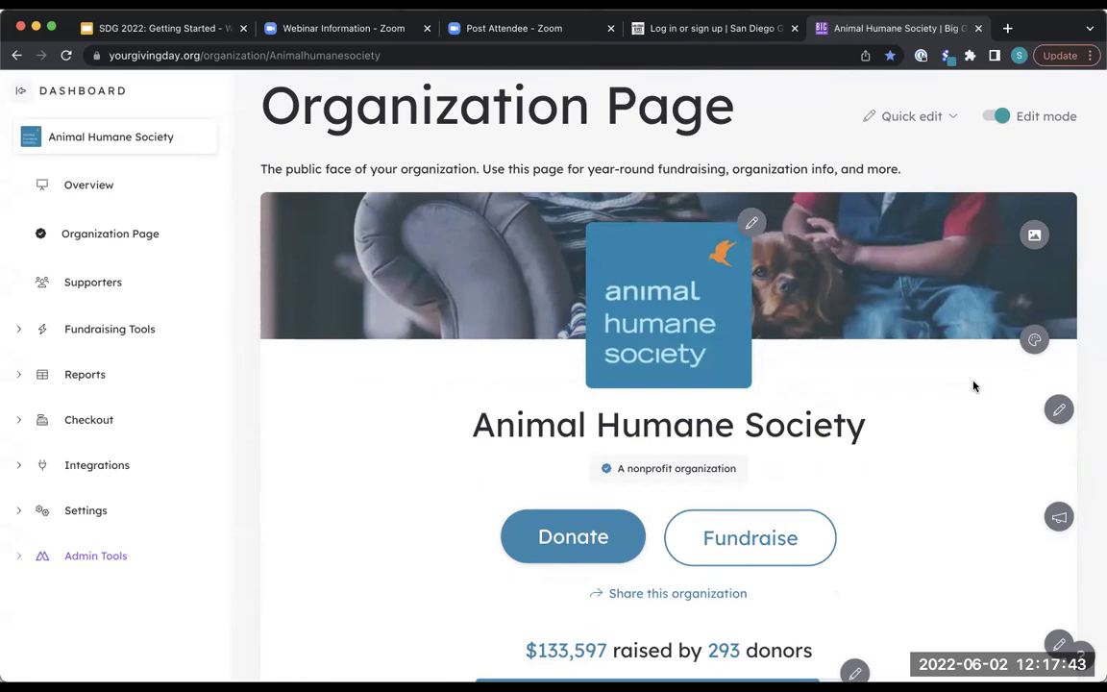
Examine the page's theme color picker and its color code field, and cancel without saving a color.
left_click(1036, 341)
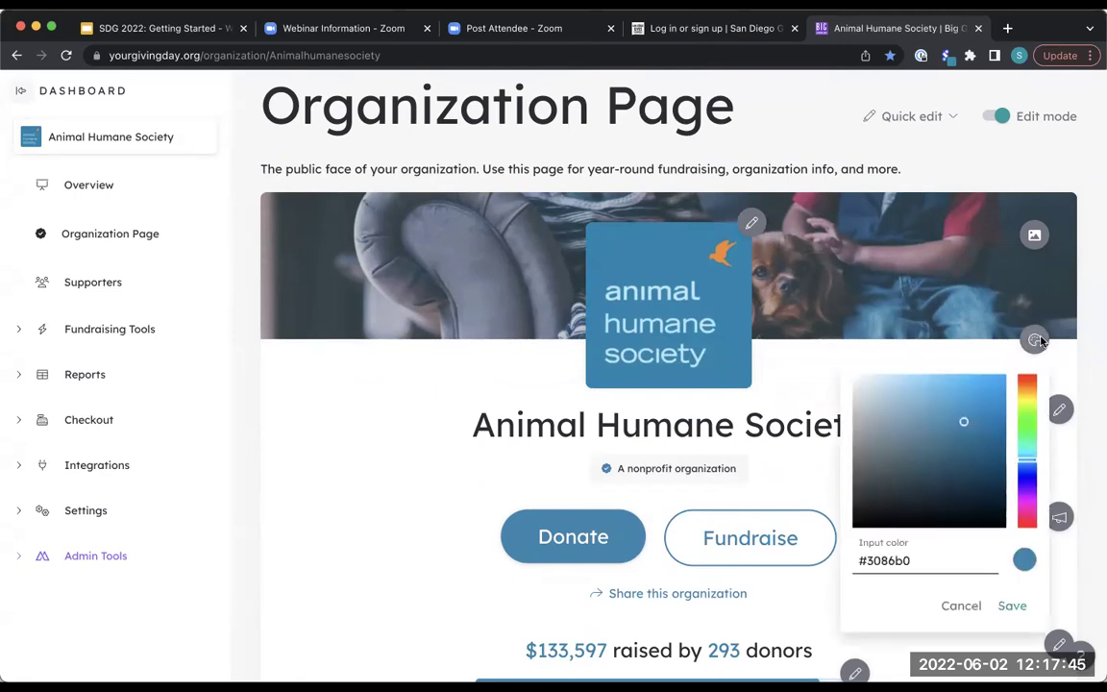
left_click(882, 559)
left_click(964, 603)
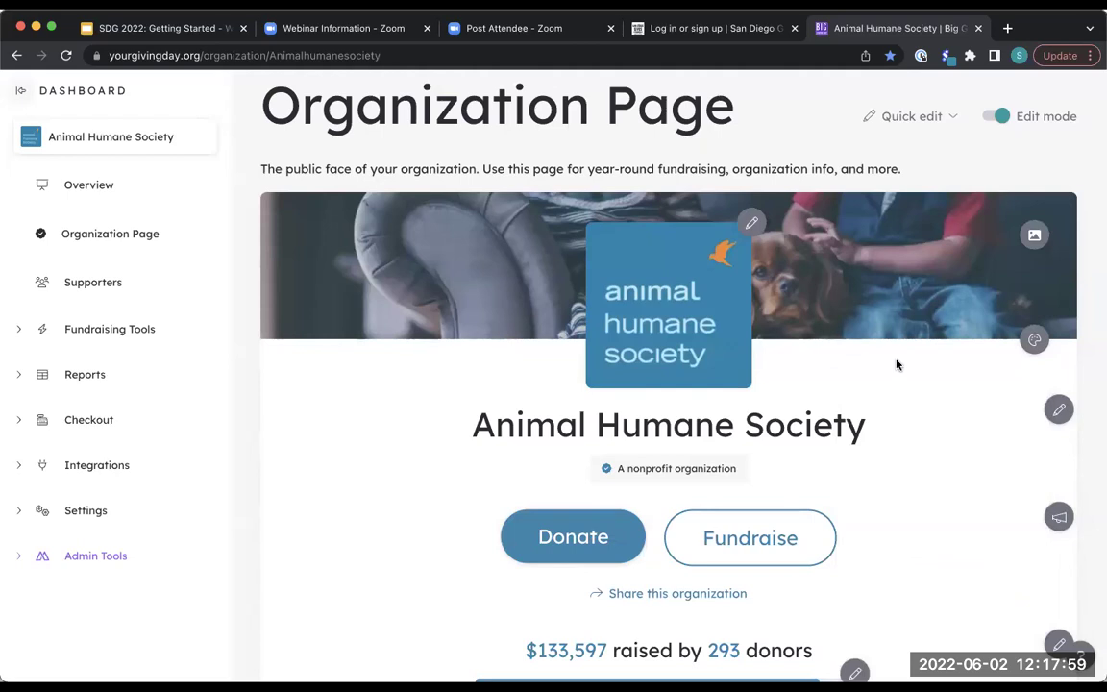
Turn off the Fundraise button on the Organization Page, and turn it on again.
scroll(814, 389, "down", 2)
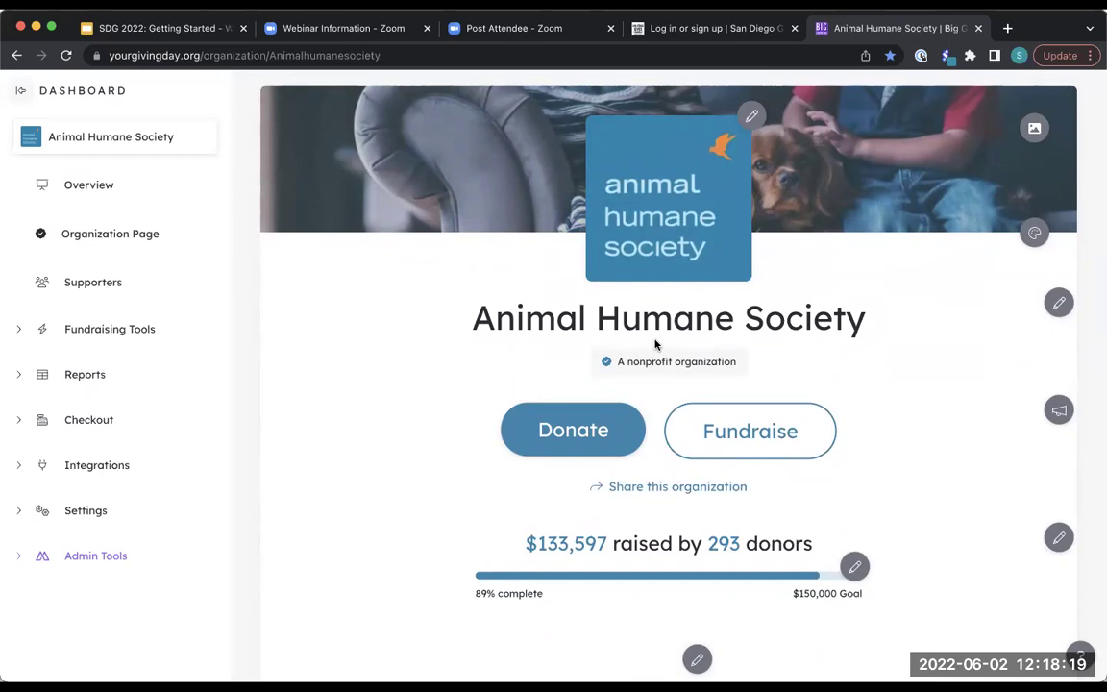
left_click(1059, 410)
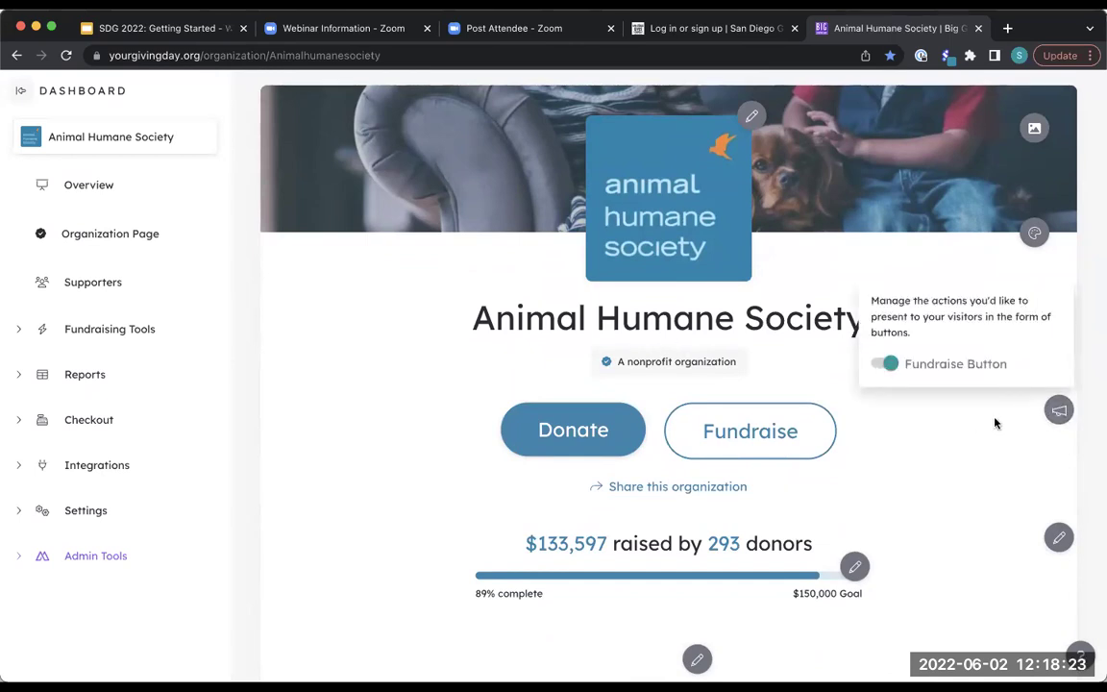
left_click(1059, 411)
left_click(1060, 411)
left_click(882, 363)
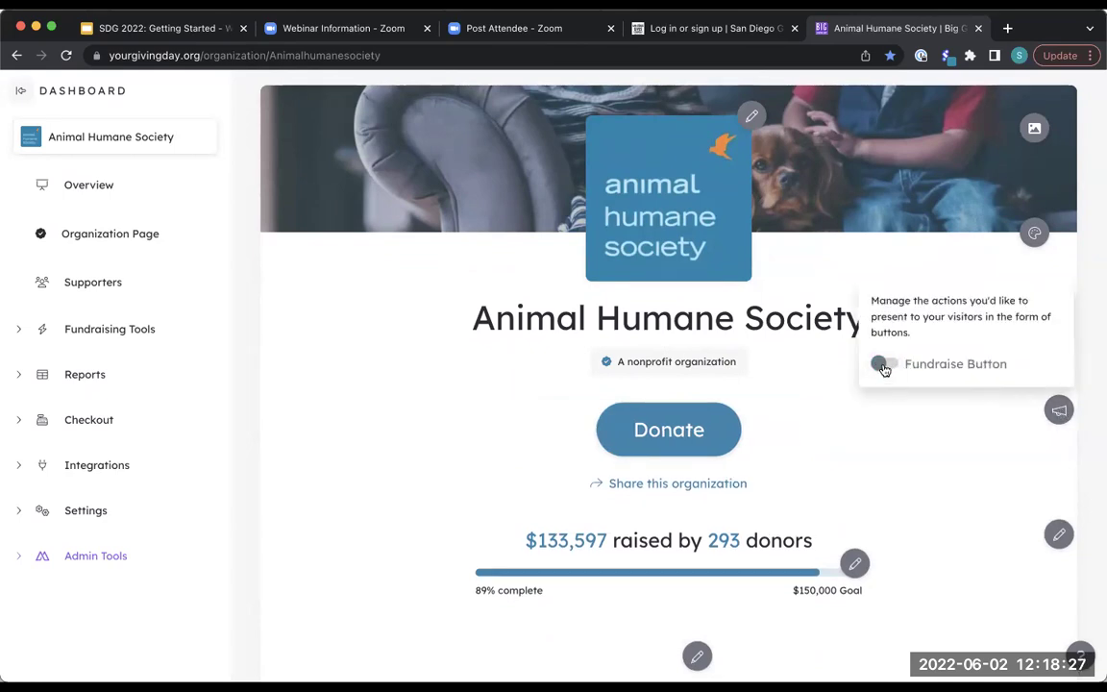
left_click(884, 365)
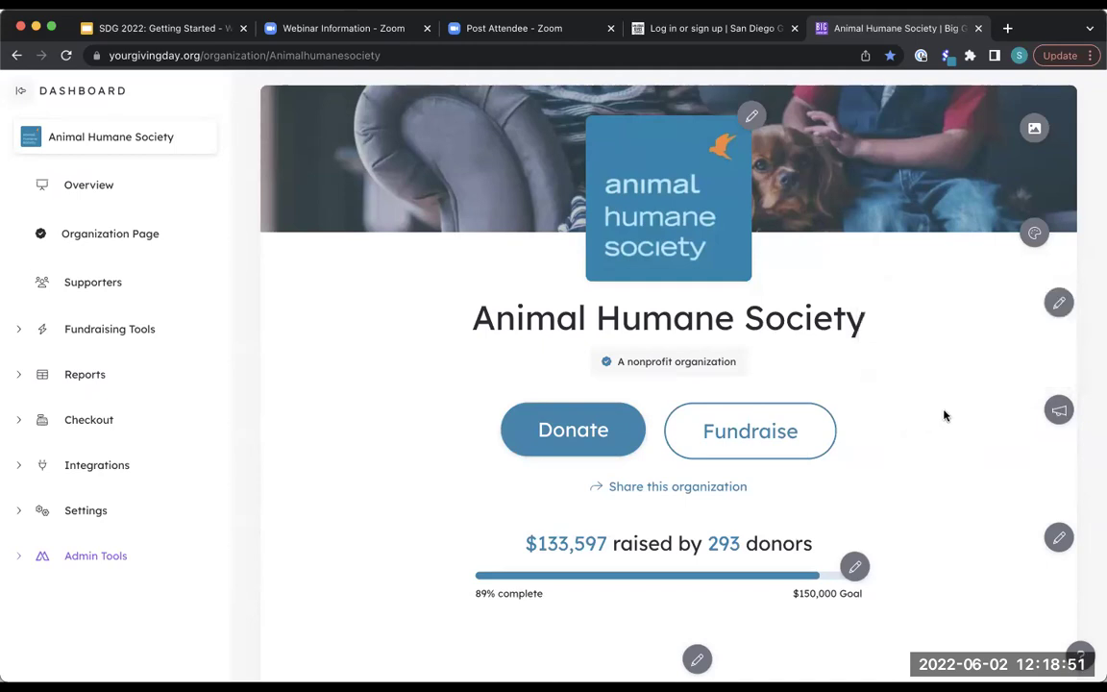
Review the settings for displayed fundraising stats and the goal bar's editing options, closing both without changing anything.
scroll(945, 415, "down", 2)
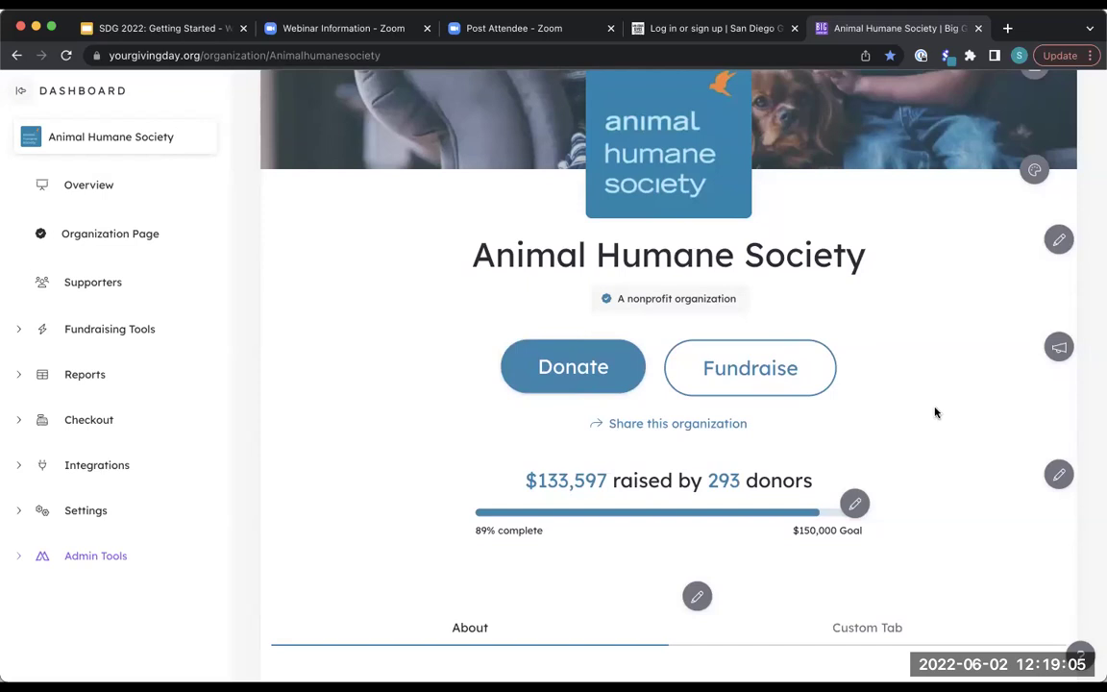
scroll(921, 457, "down", 2)
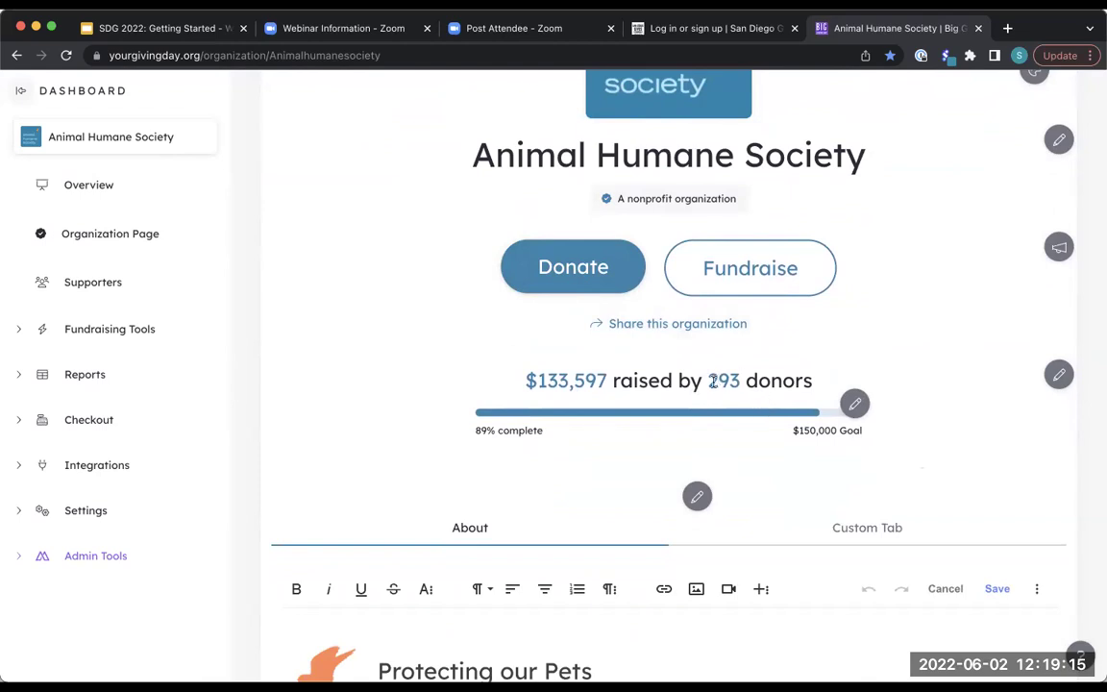
left_click(1059, 377)
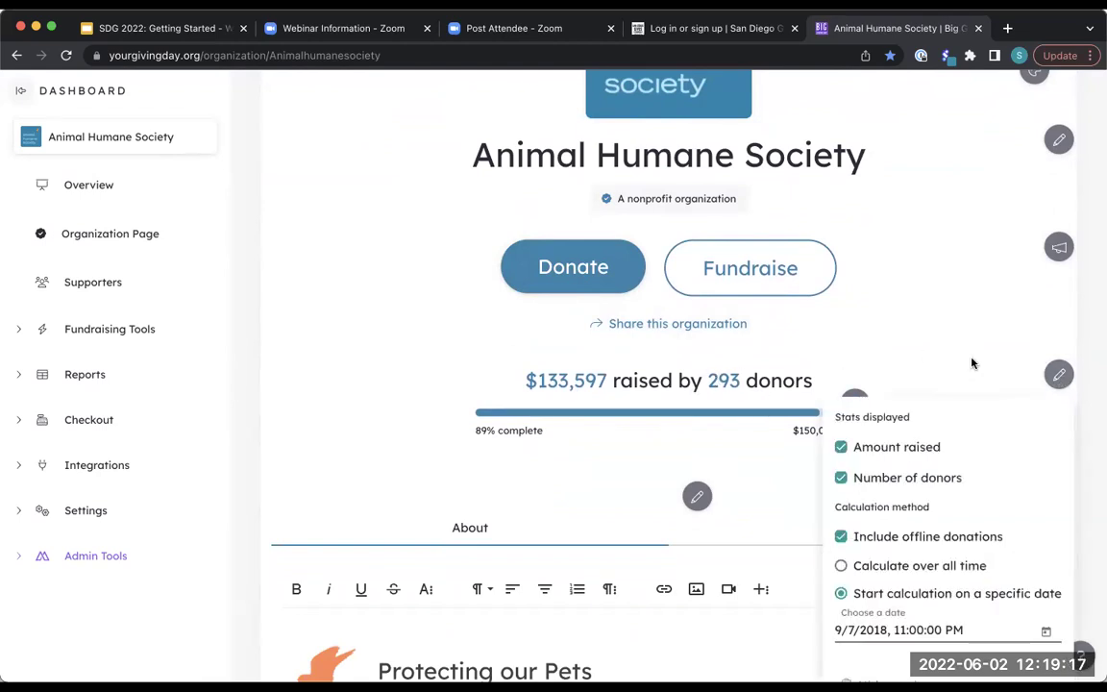
scroll(971, 358, "down", 2)
scroll(970, 361, "down", 1)
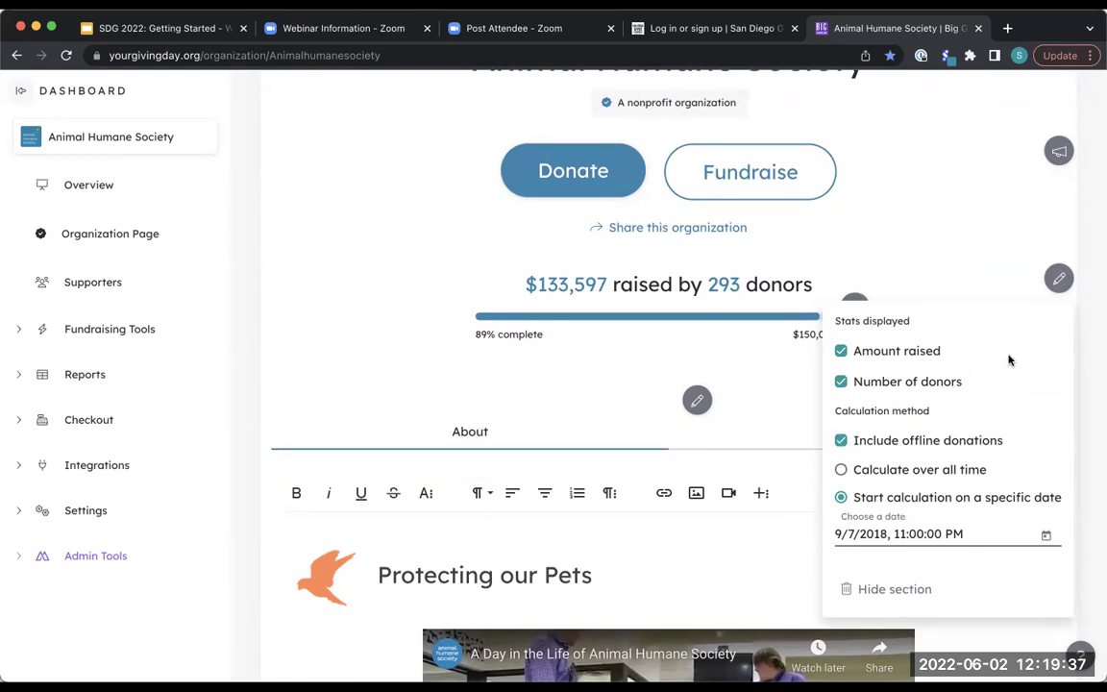
left_click(1059, 278)
left_click(855, 308)
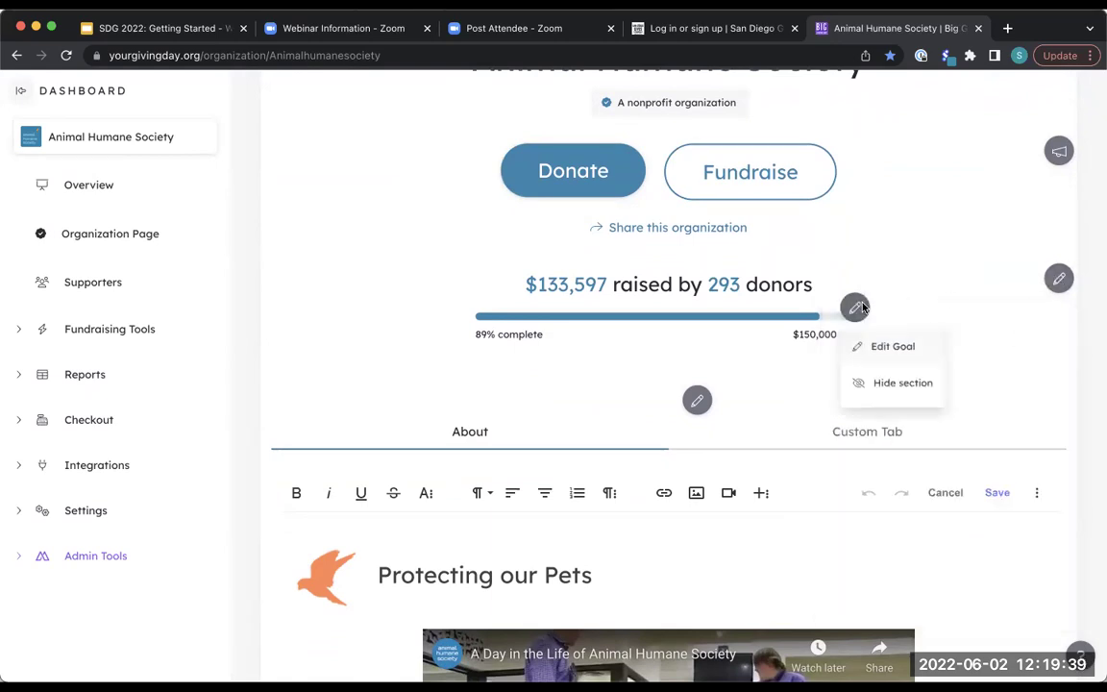
left_click(772, 359)
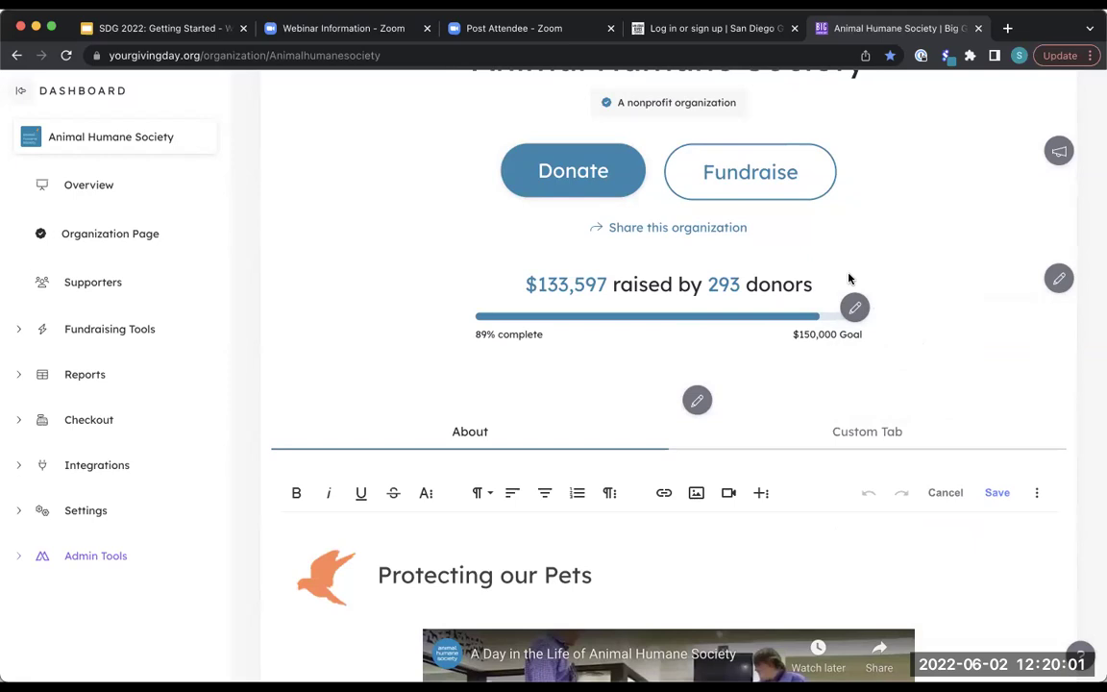
Examine the About section, including its tabs, text editor, embedded video and story text.
scroll(889, 312, "down", 2)
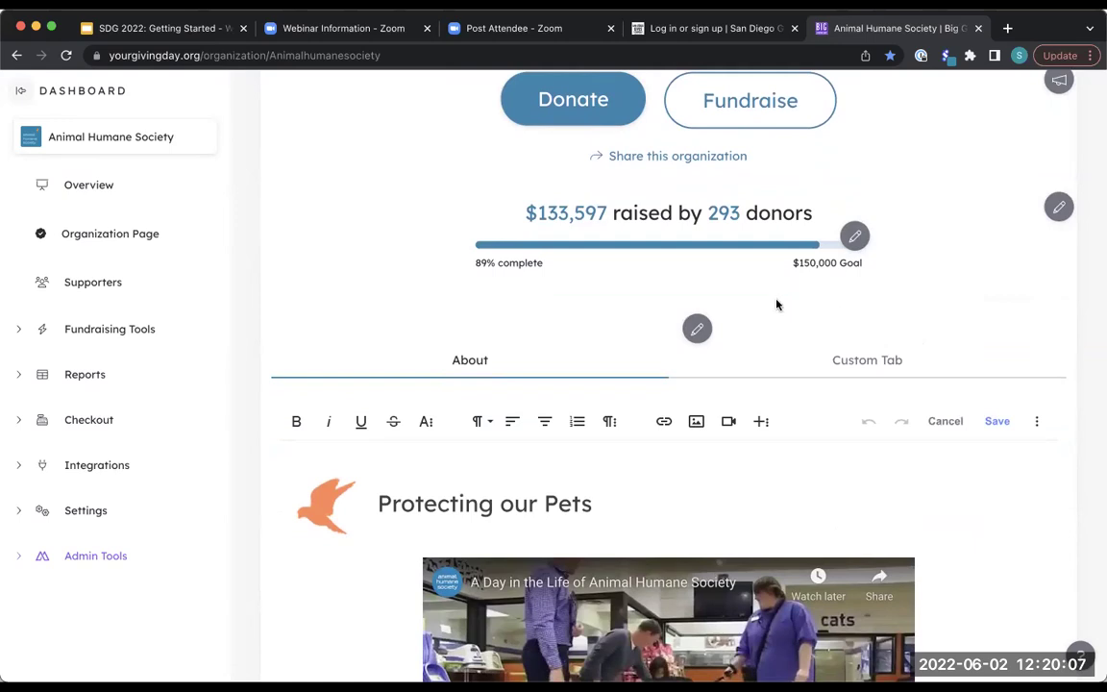
scroll(635, 388, "down", 2)
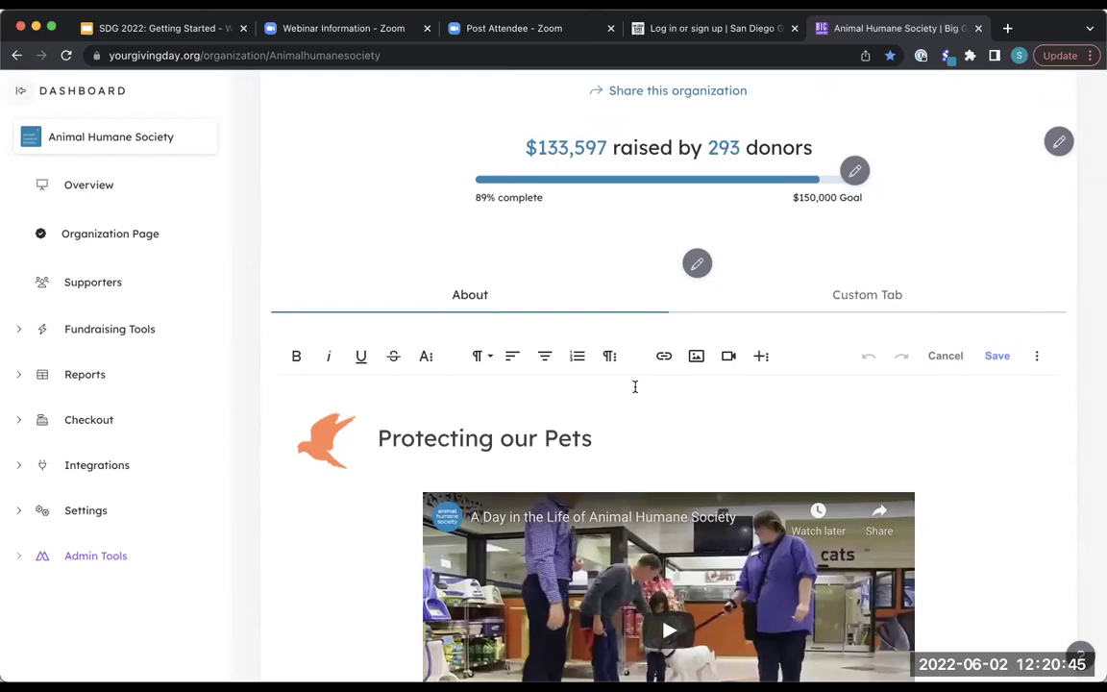
scroll(694, 464, "down", 3)
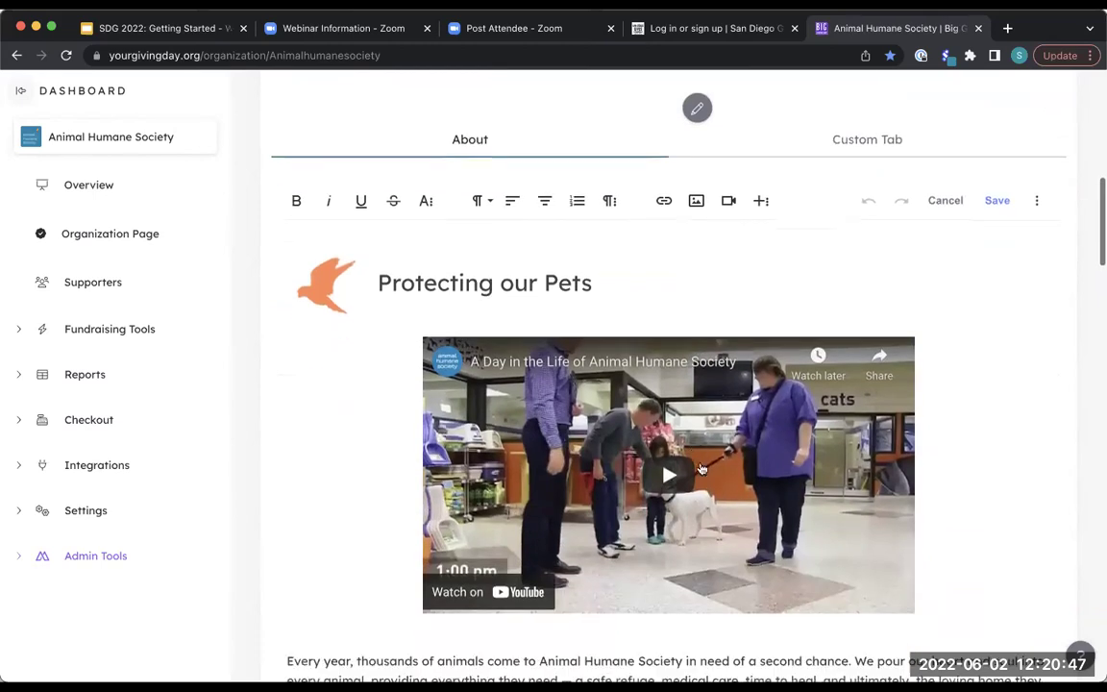
scroll(890, 239, "up", 5)
scroll(890, 242, "down", 5)
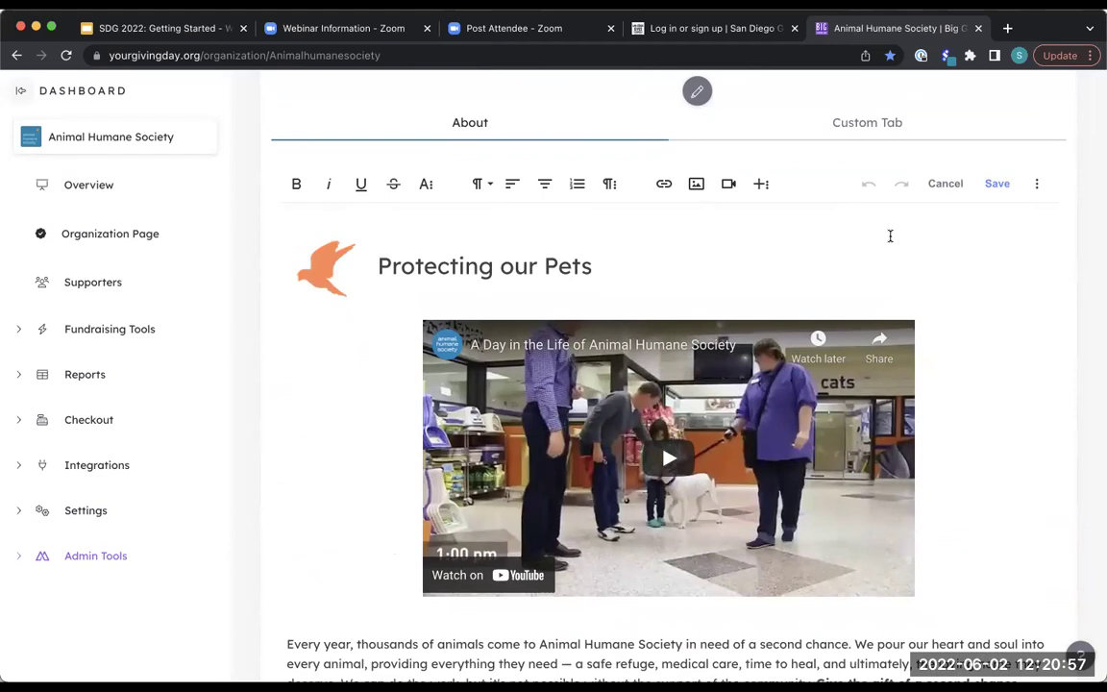
scroll(670, 238, "down", 4)
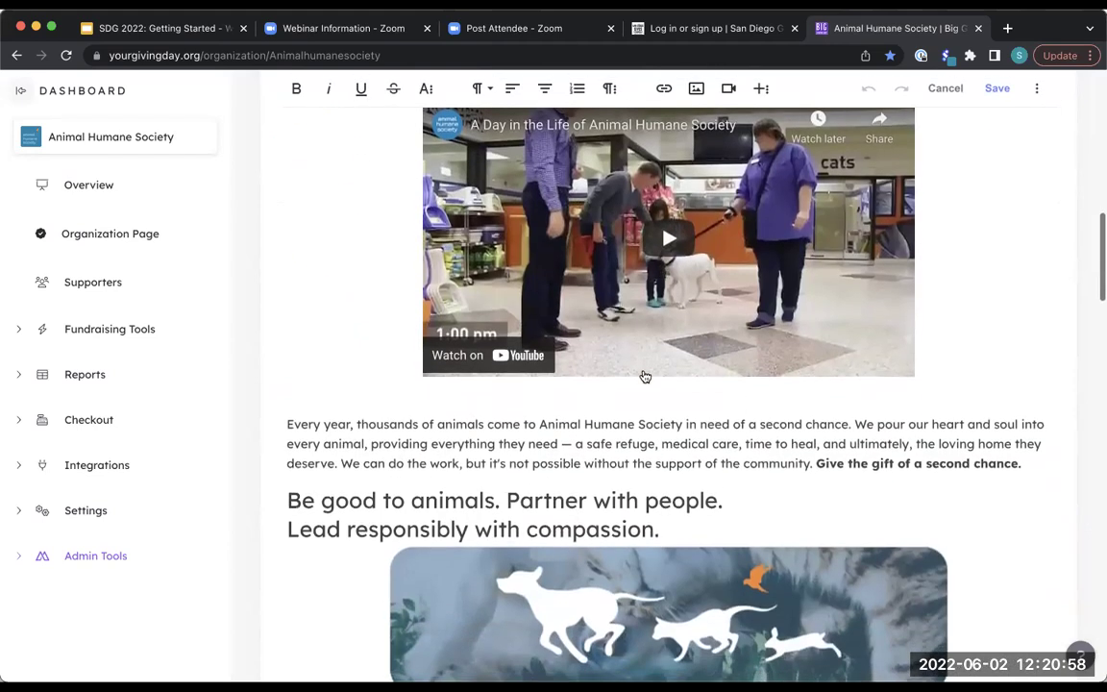
Try inserting "hello" after "Animal Humane Society" in the About story's first paragraph, and delete the trial text.
left_click(685, 424)
type("hello")
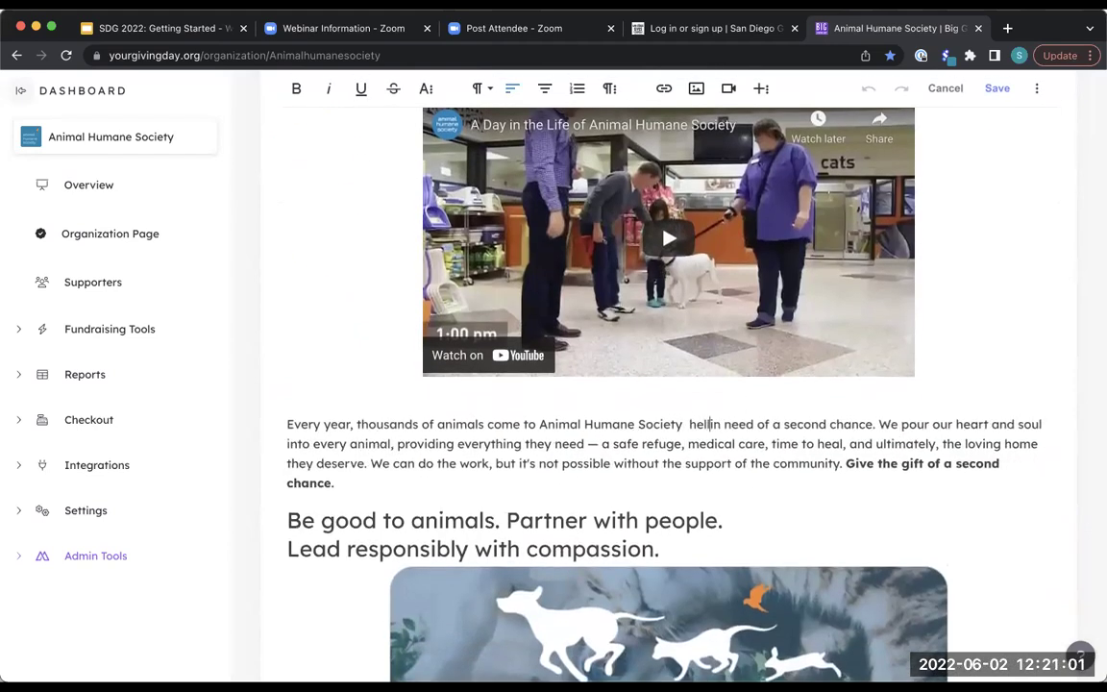
key("BackSpace")
key("BackSpace")
key("BackSpace")
key("BackSpace")
key("BackSpace")
key("BackSpace")
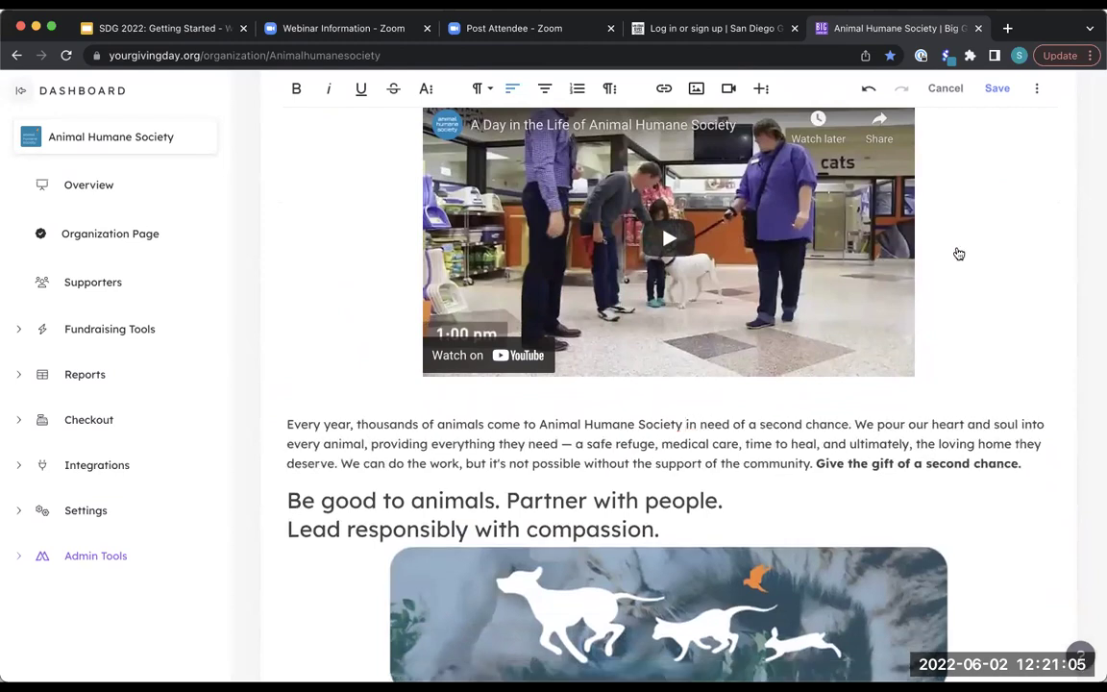
Examine the About editor's Insert Video, Cancel and Save options, and the Featured Campaigns and supporting campaigns sections below.
scroll(957, 252, "up", 1)
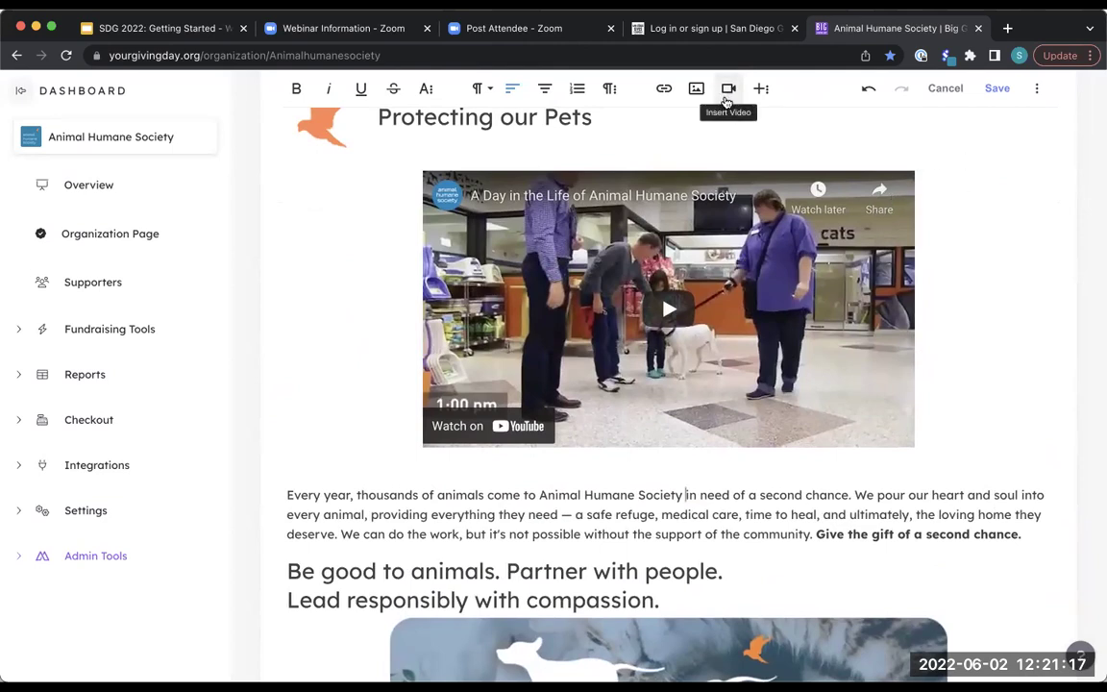
scroll(977, 192, "up", 1)
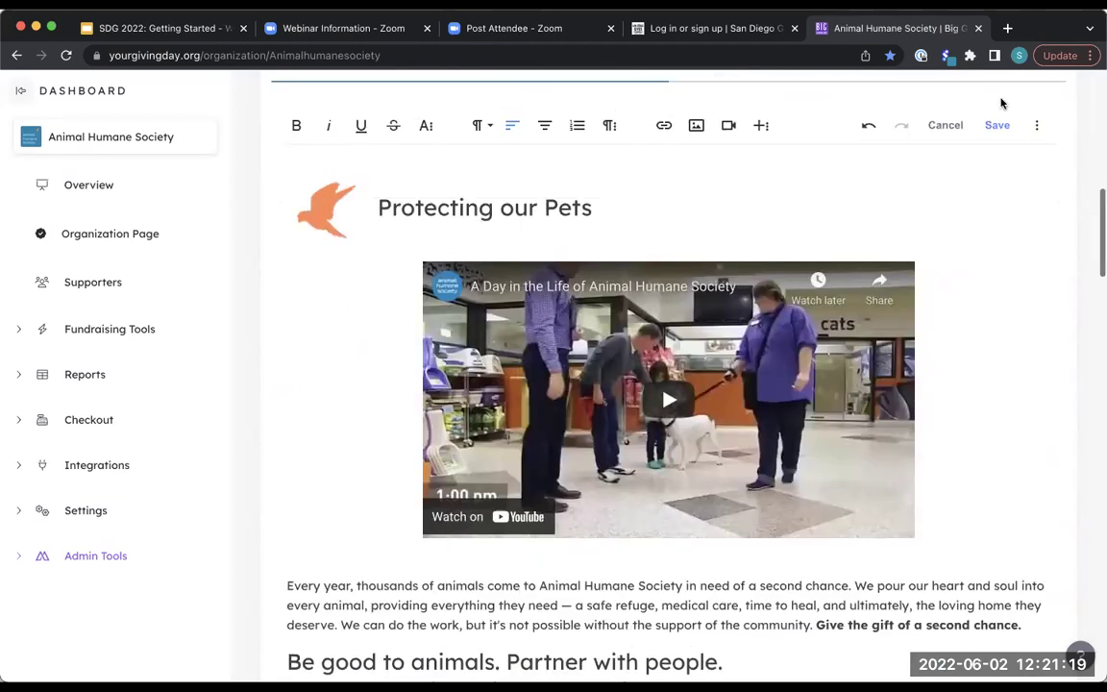
scroll(1038, 256, "down", 1)
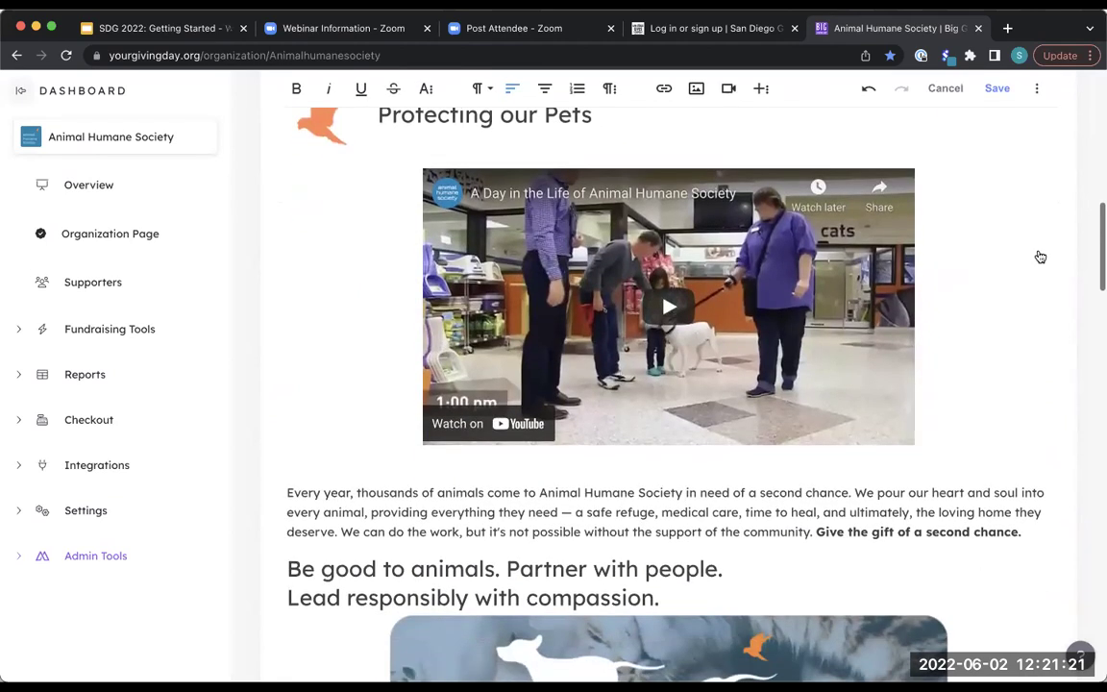
left_click(947, 91)
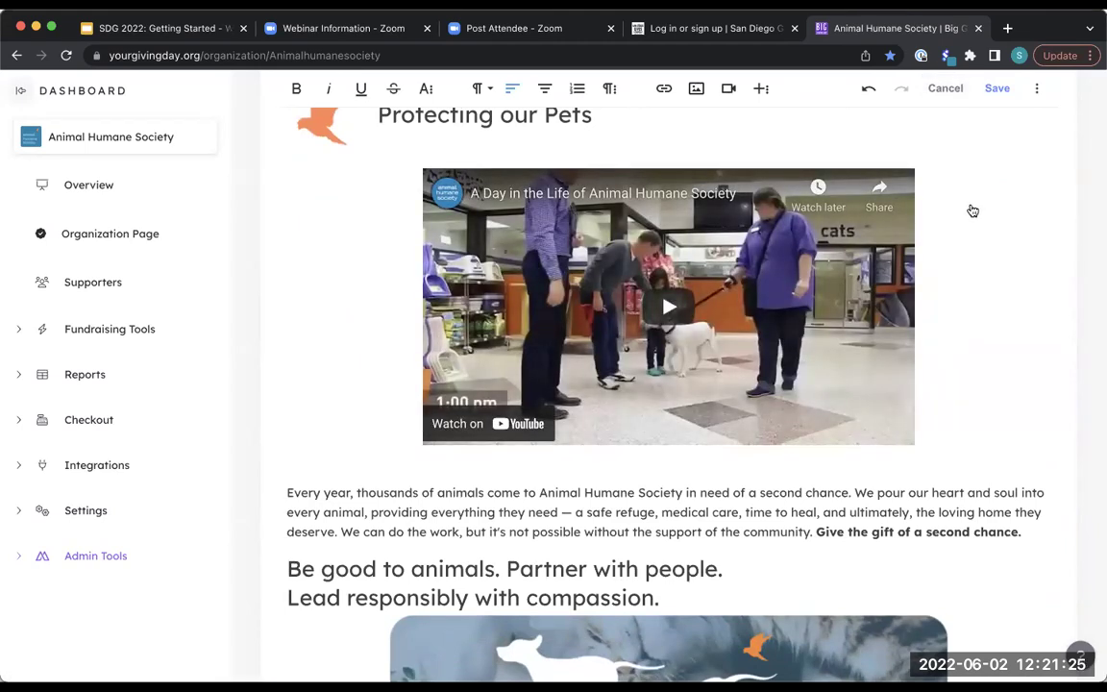
scroll(971, 208, "up", 2)
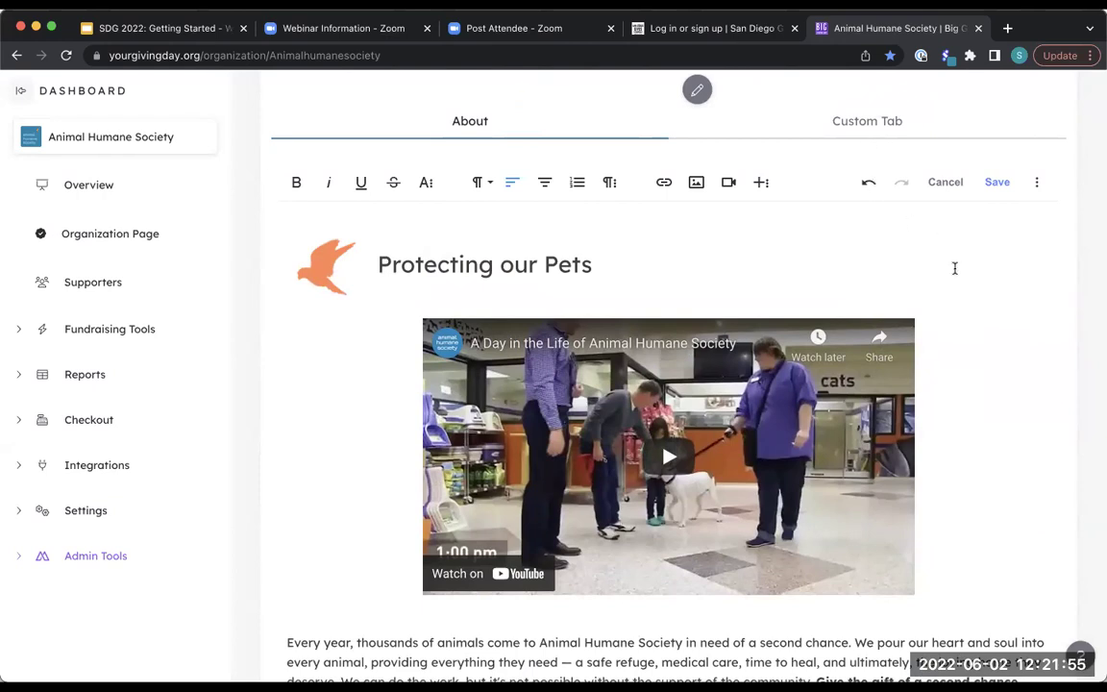
scroll(954, 268, "down", 5)
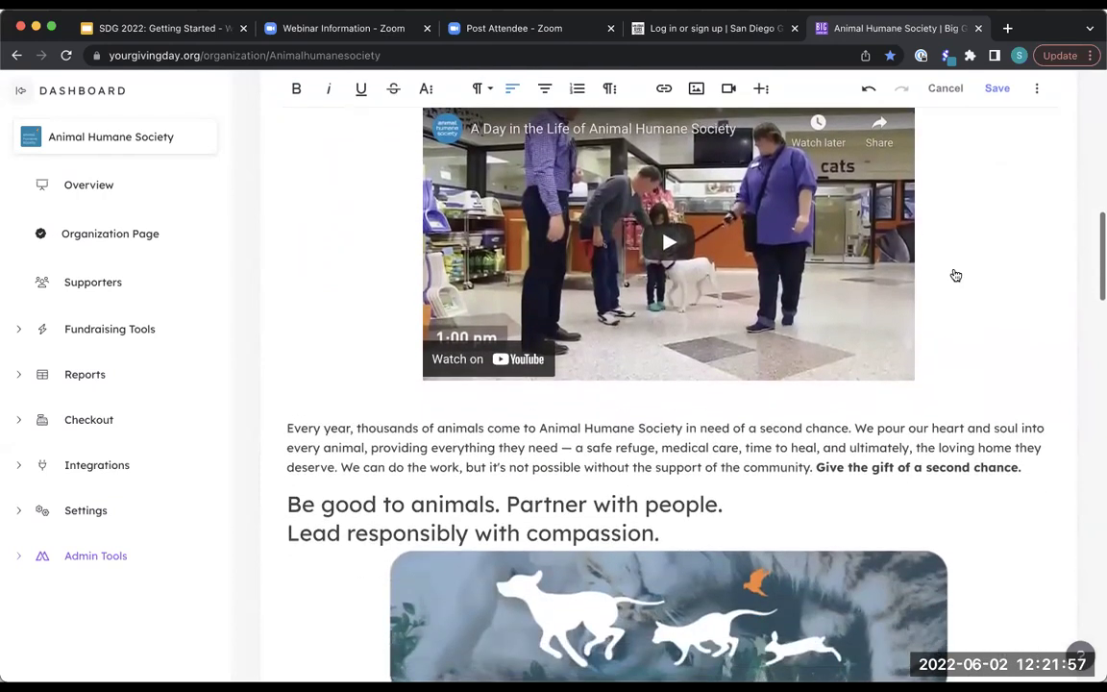
scroll(956, 276, "down", 7)
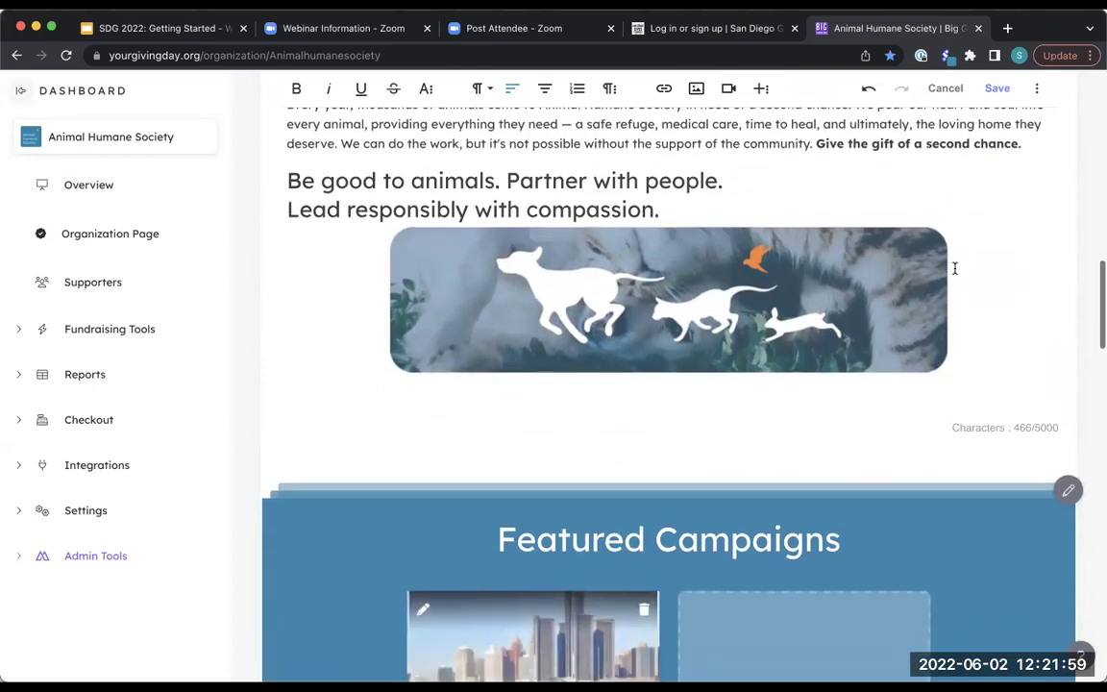
scroll(954, 269, "down", 8)
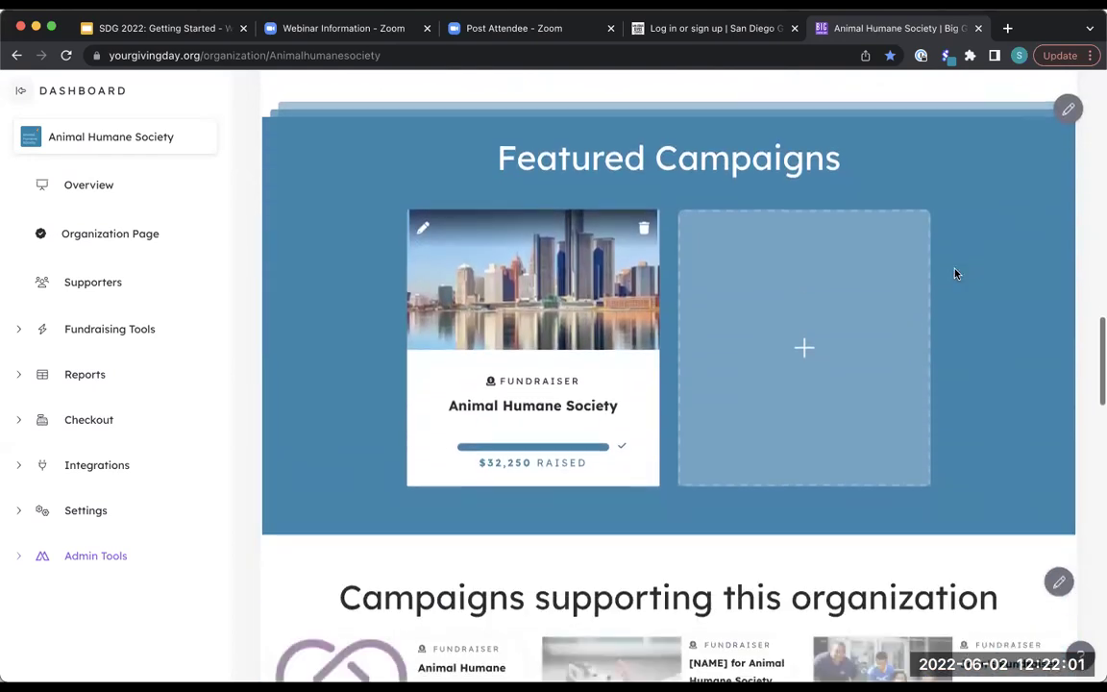
scroll(977, 322, "down", 1)
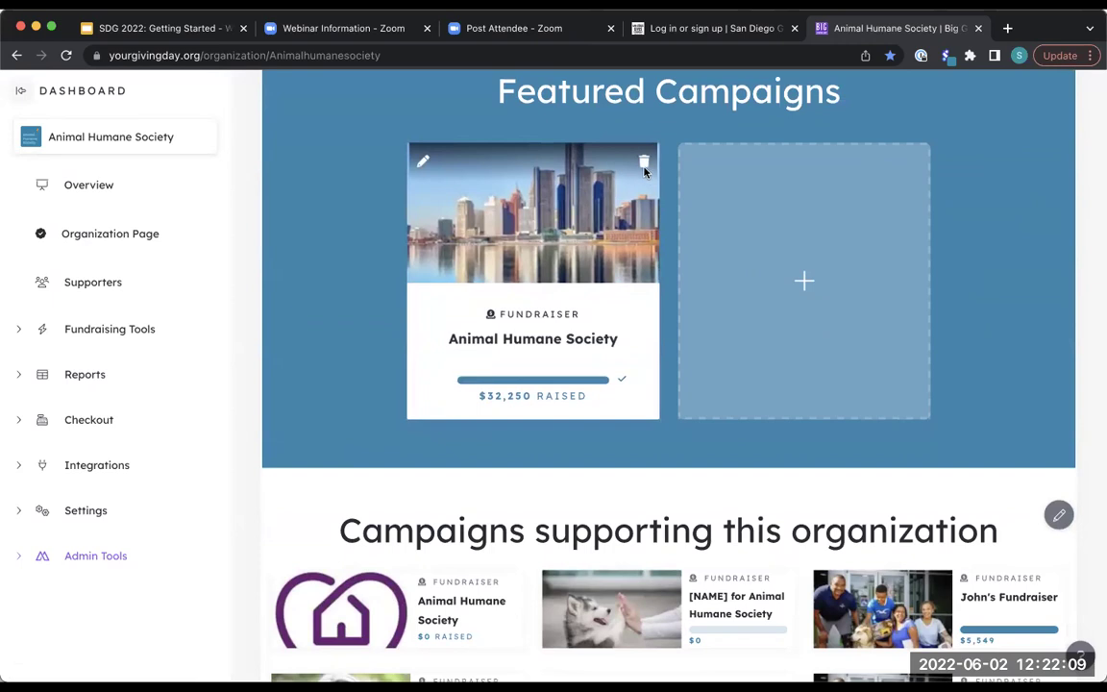
Examine the supporting campaigns, the Media, Instagram and Facebook Gallery placeholders, Get Involved, and the organization details at the page's end.
scroll(964, 323, "down", 3)
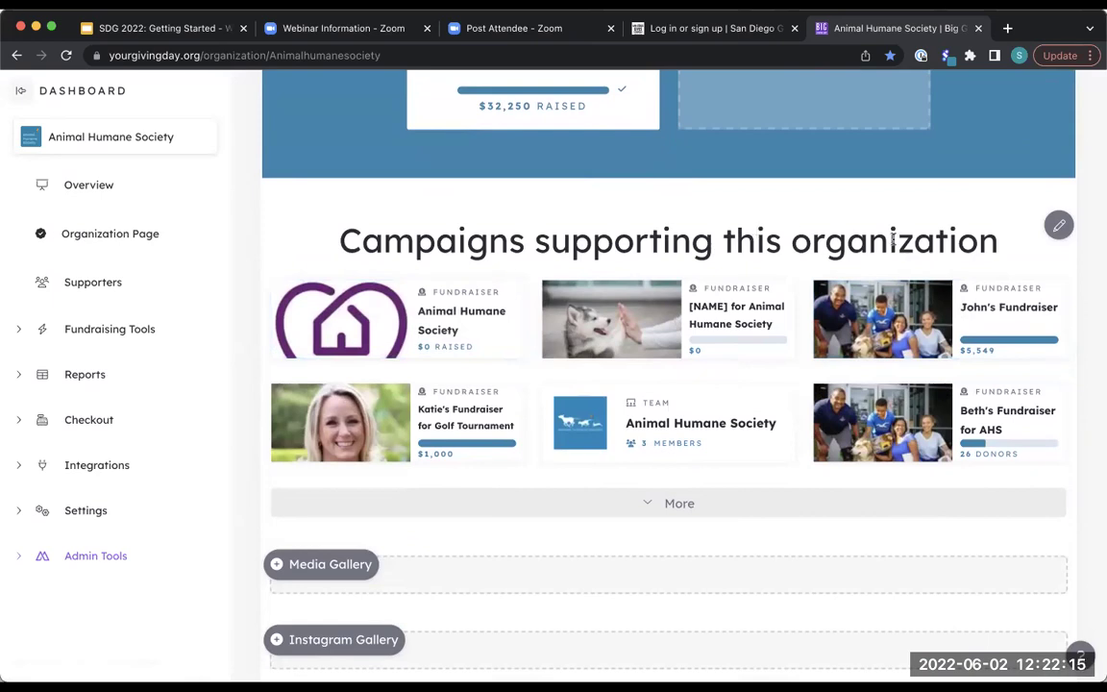
scroll(892, 240, "up", 15)
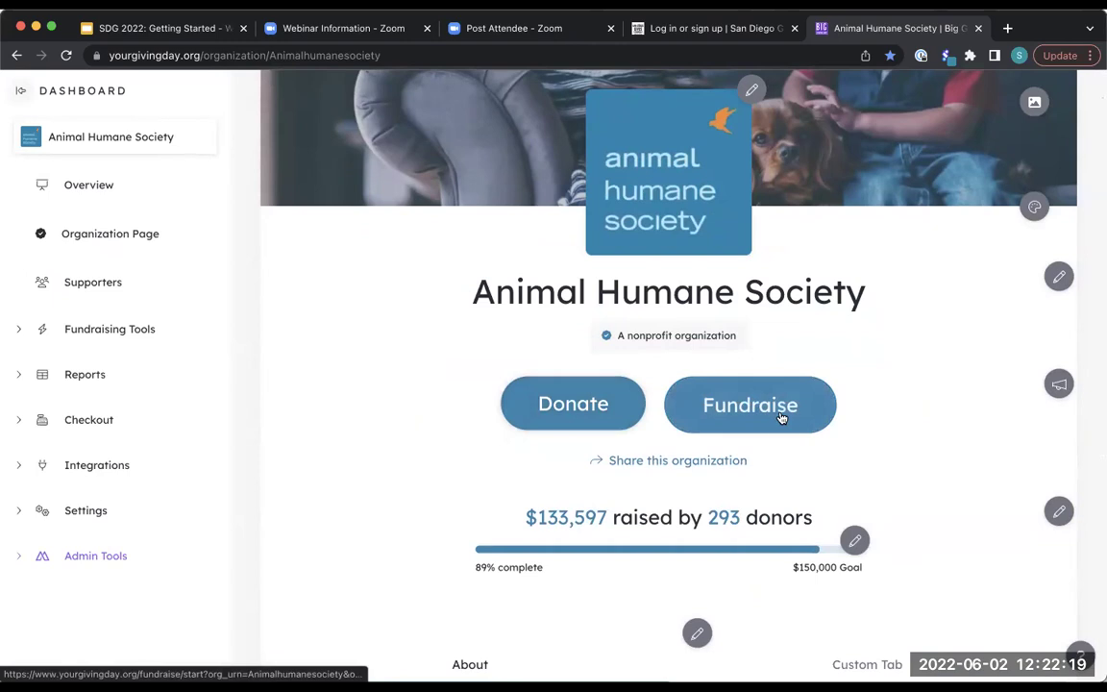
scroll(786, 415, "down", 15)
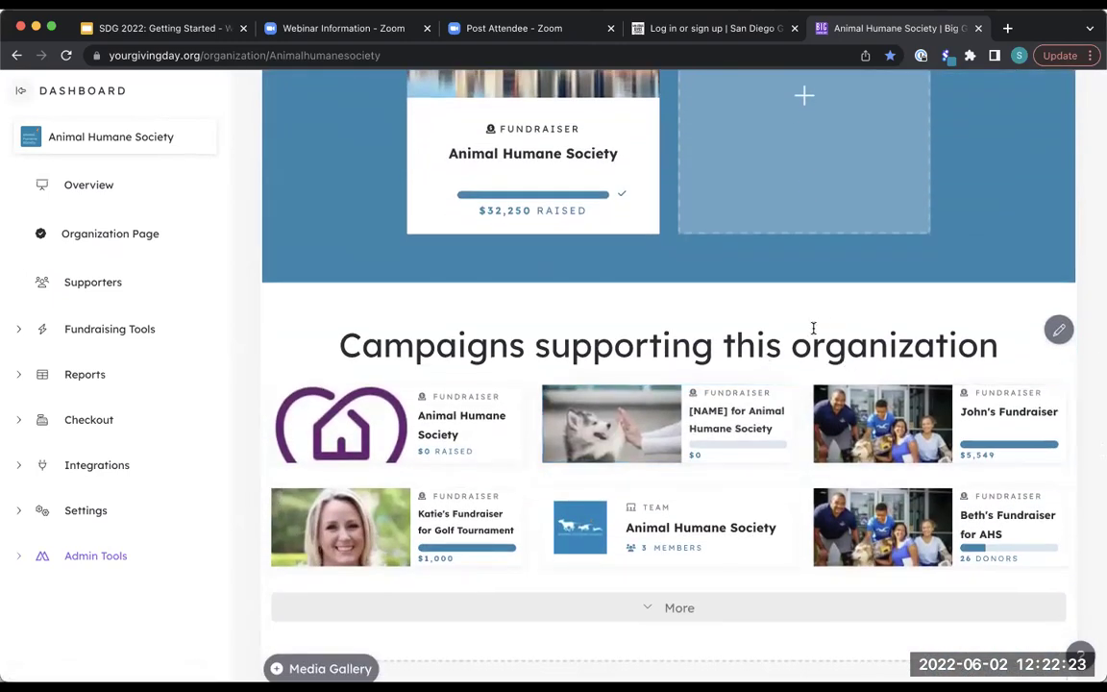
scroll(791, 333, "down", 1)
scroll(790, 332, "down", 2)
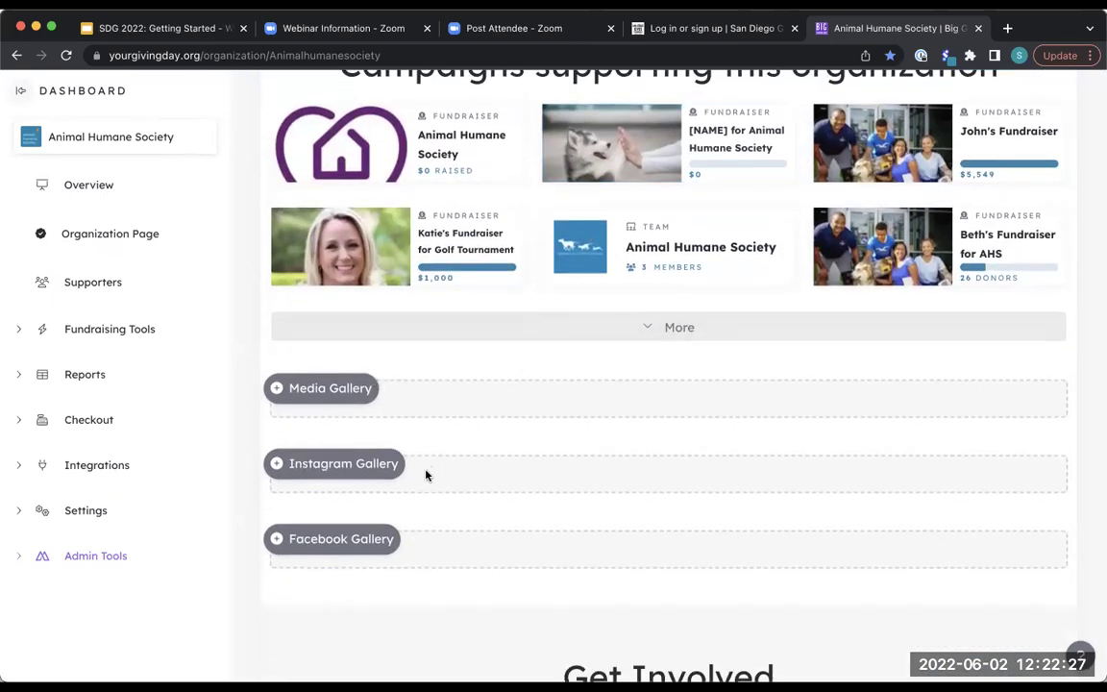
scroll(427, 475, "down", 1)
scroll(576, 442, "down", 2)
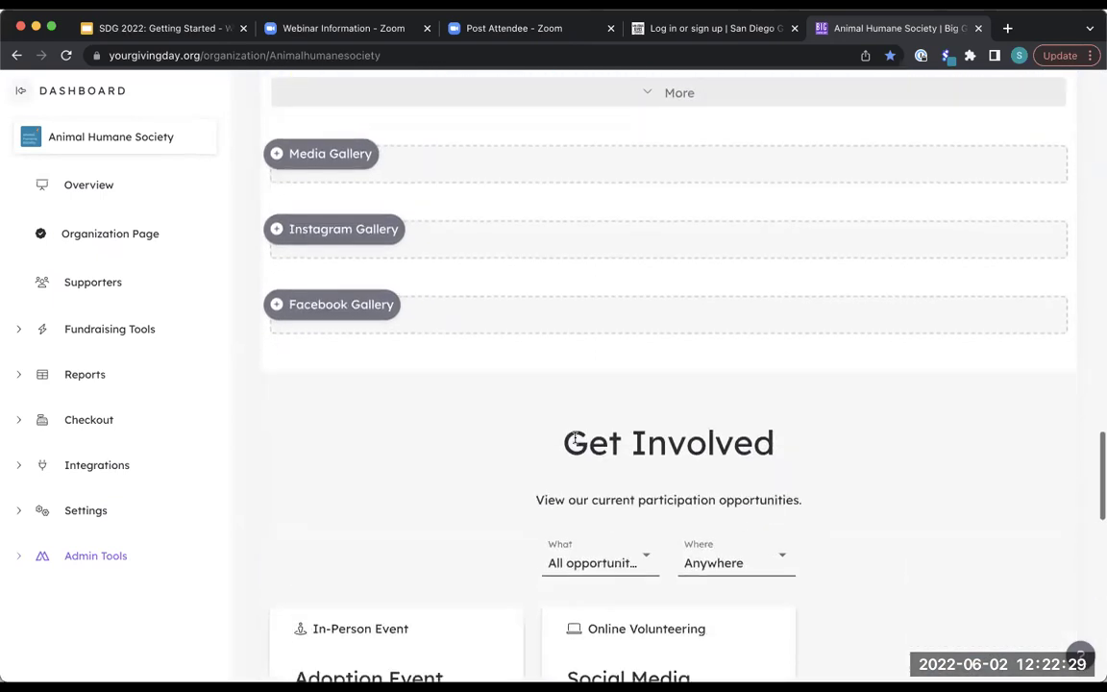
scroll(576, 442, "down", 10)
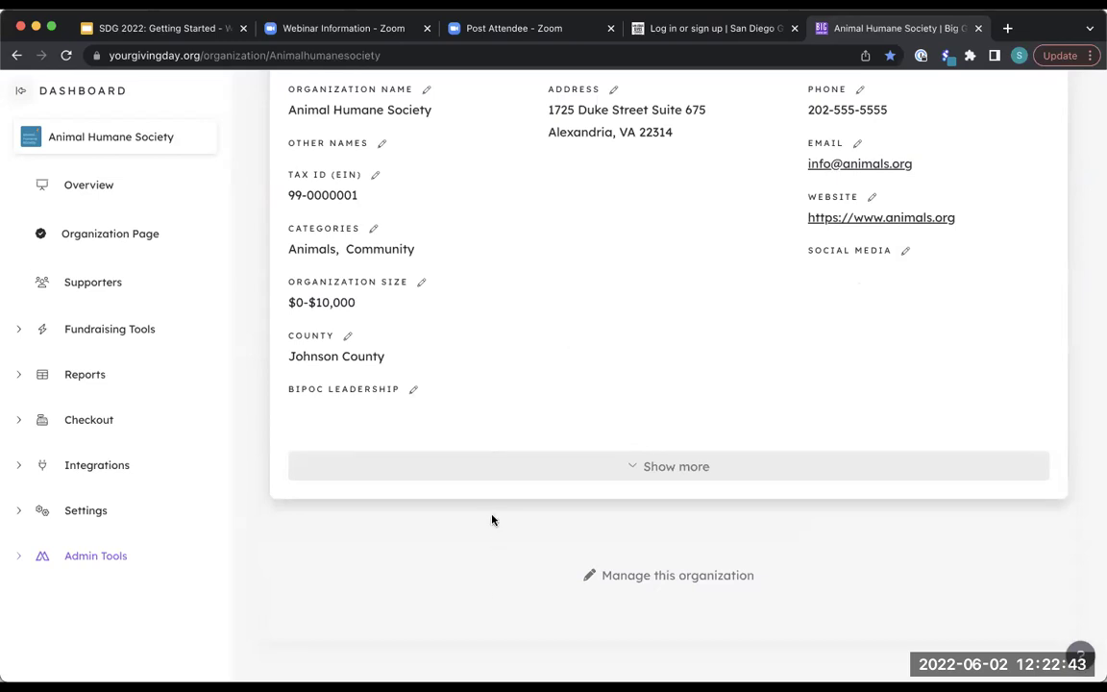
scroll(509, 451, "down", 10)
scroll(529, 385, "up", 10)
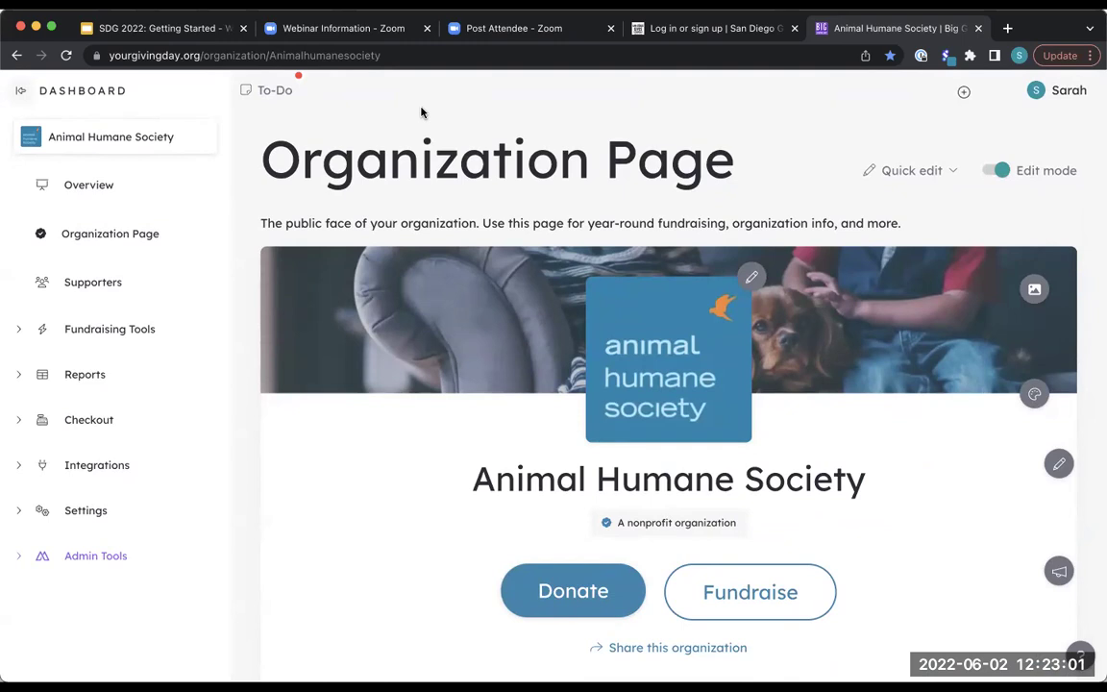
Review the About story editor, its embedded video and character count, and the Featured Campaigns section below it.
scroll(442, 438, "down", 9)
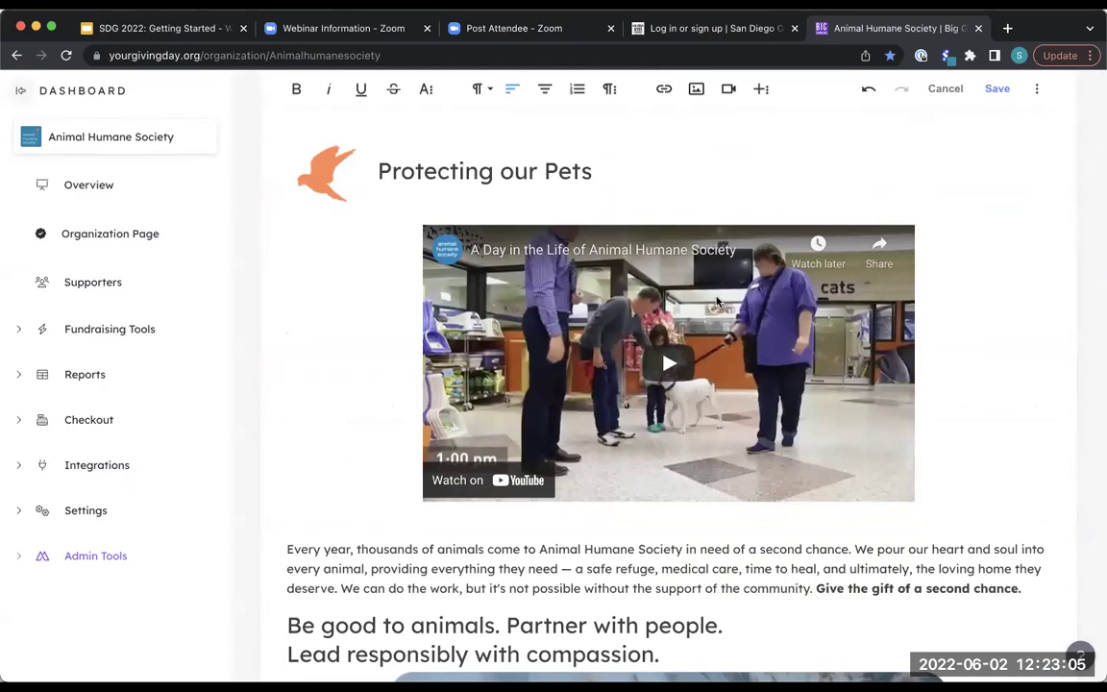
scroll(969, 320, "up", 3)
scroll(973, 321, "down", 1)
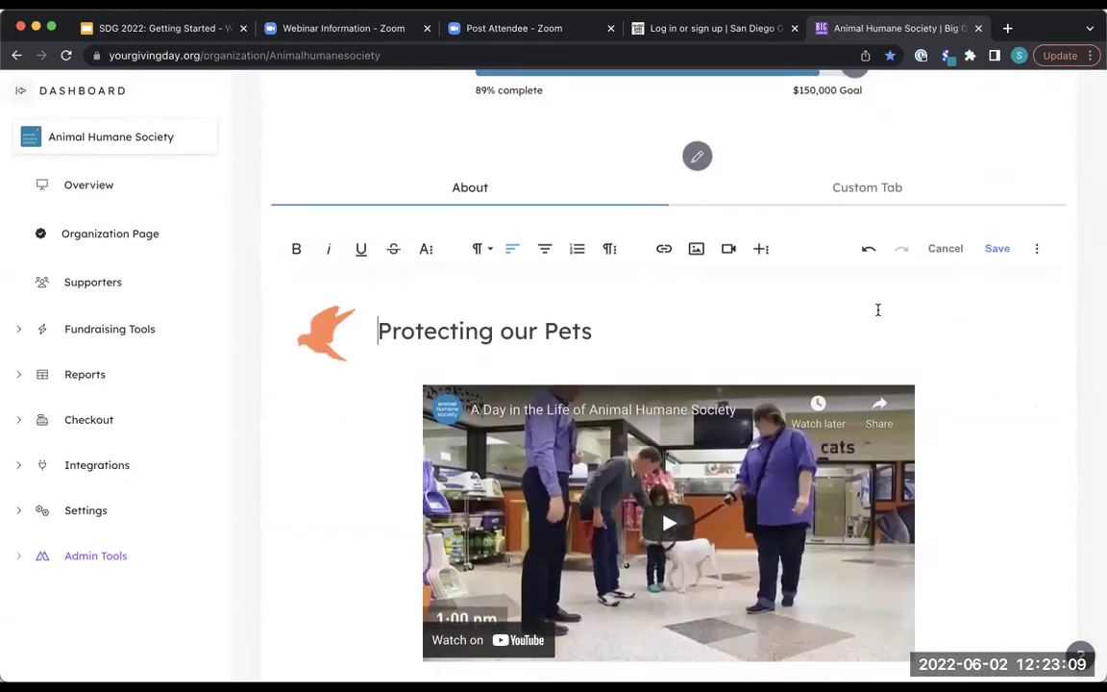
scroll(904, 314, "down", 5)
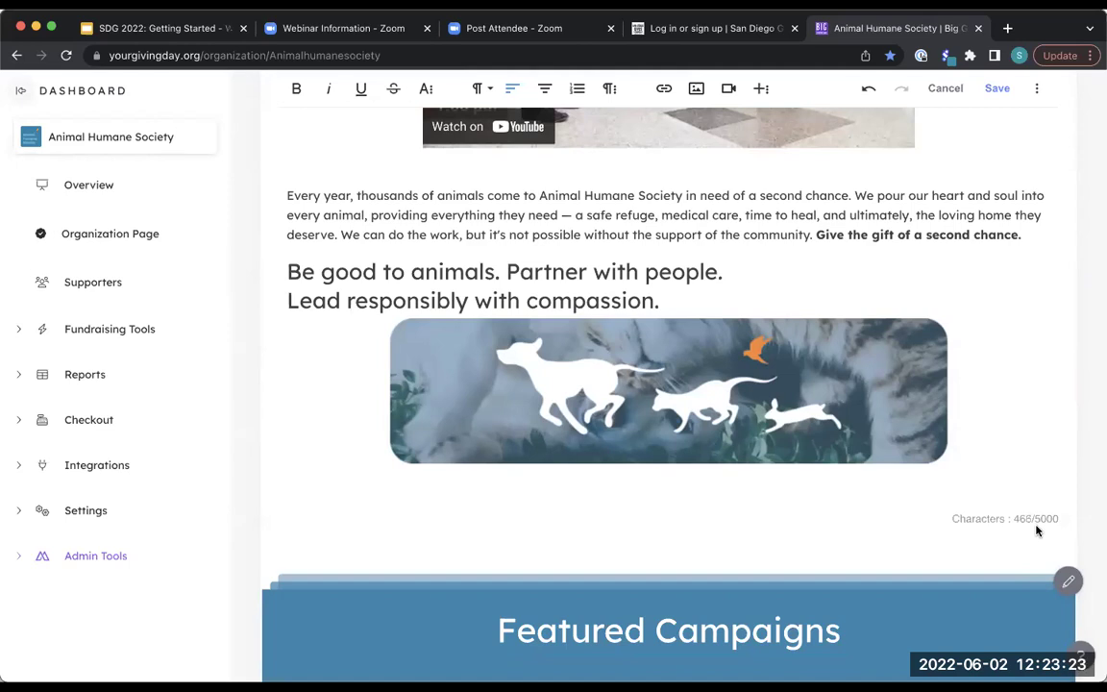
scroll(1036, 529, "down", 5)
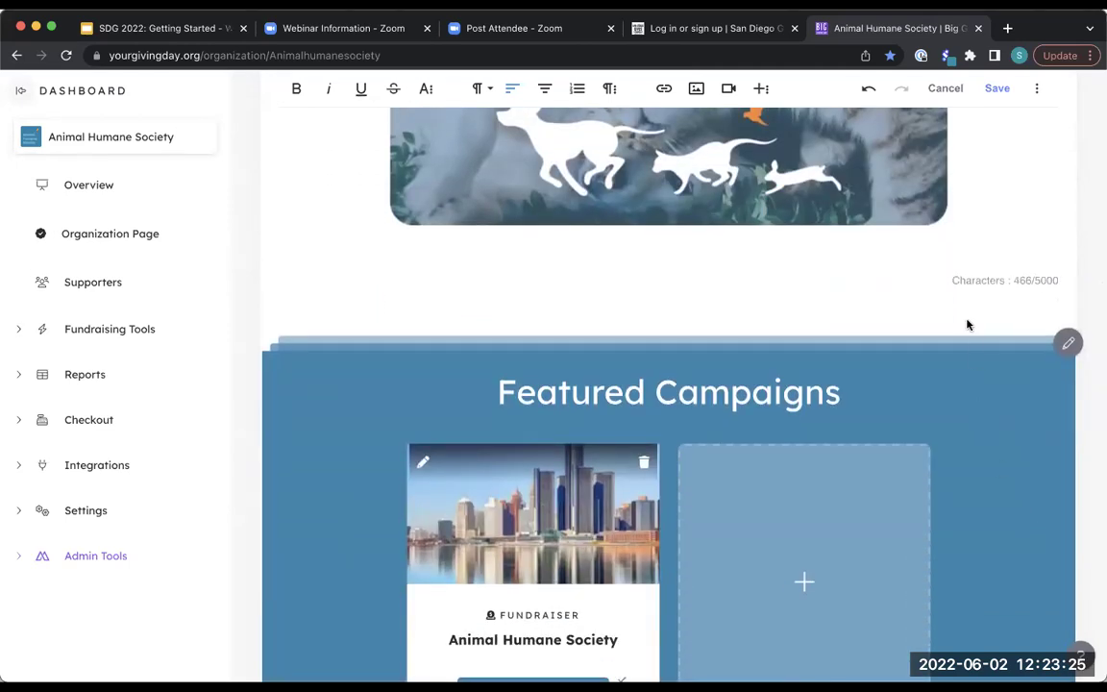
scroll(968, 325, "up", 8)
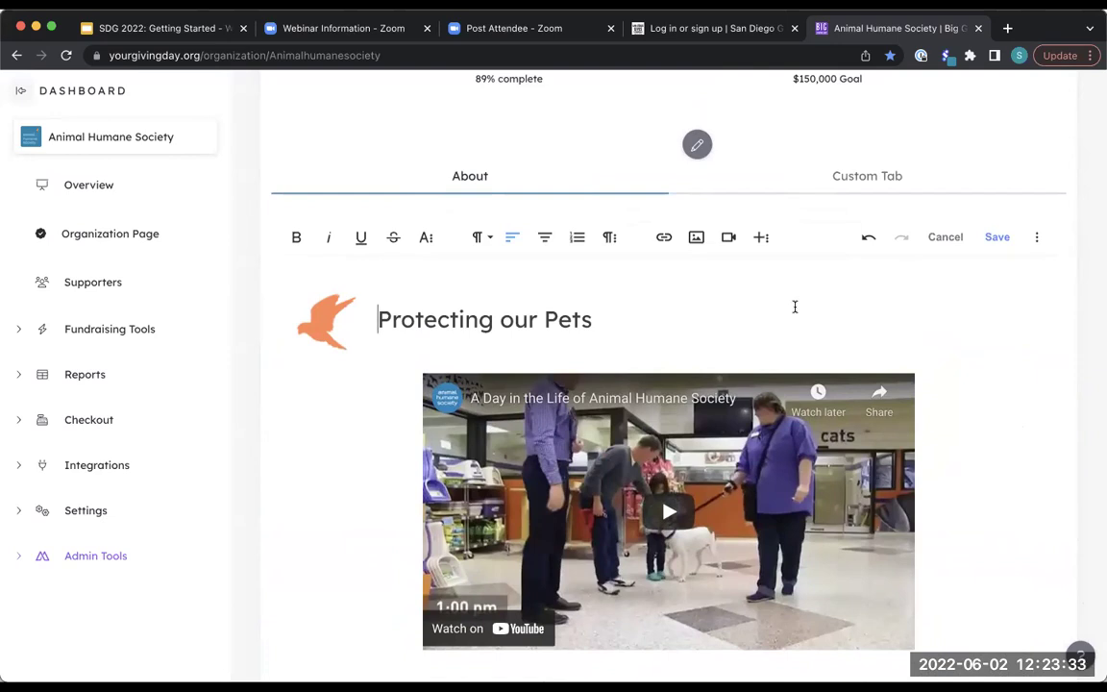
scroll(795, 307, "down", 5)
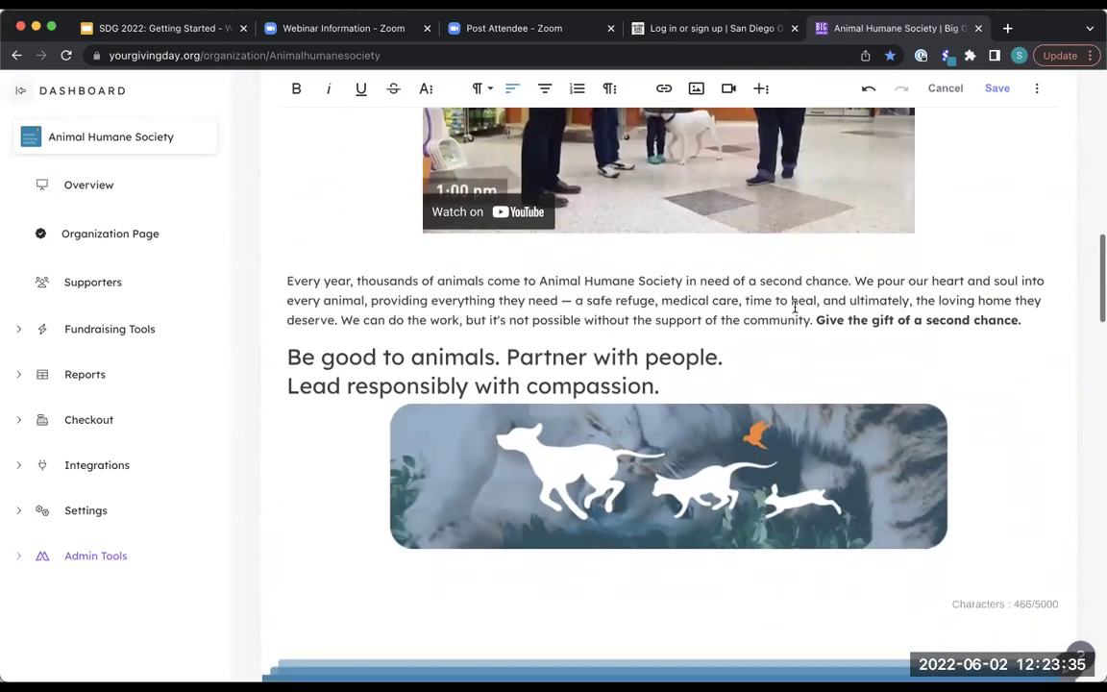
scroll(795, 306, "down", 3)
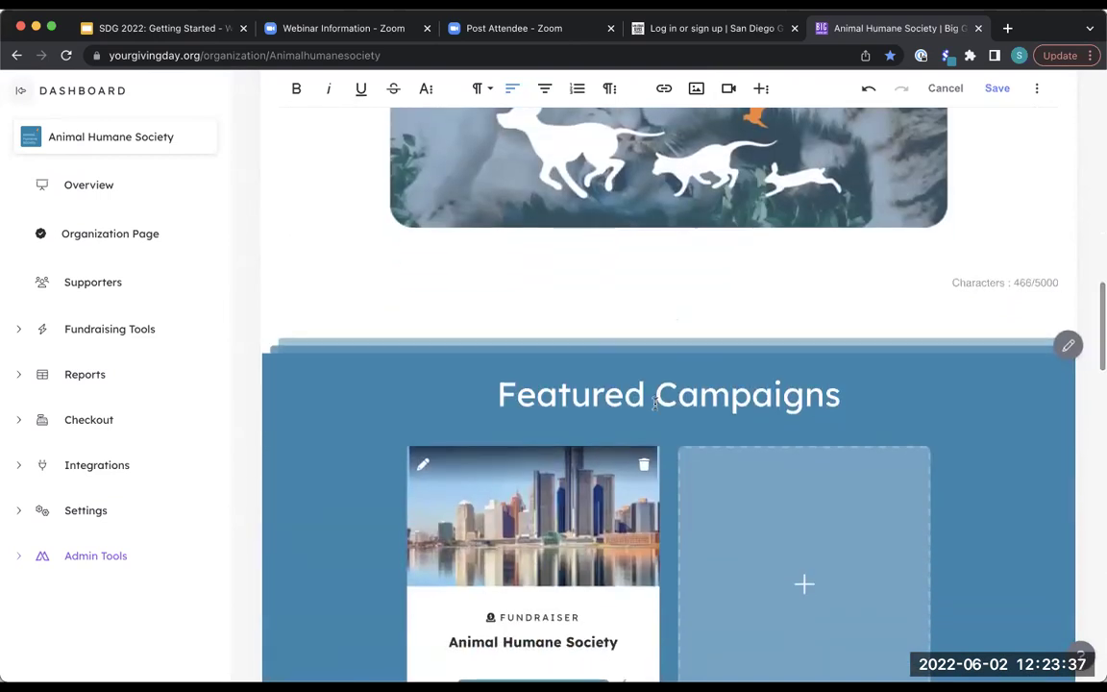
scroll(656, 408, "down", 1)
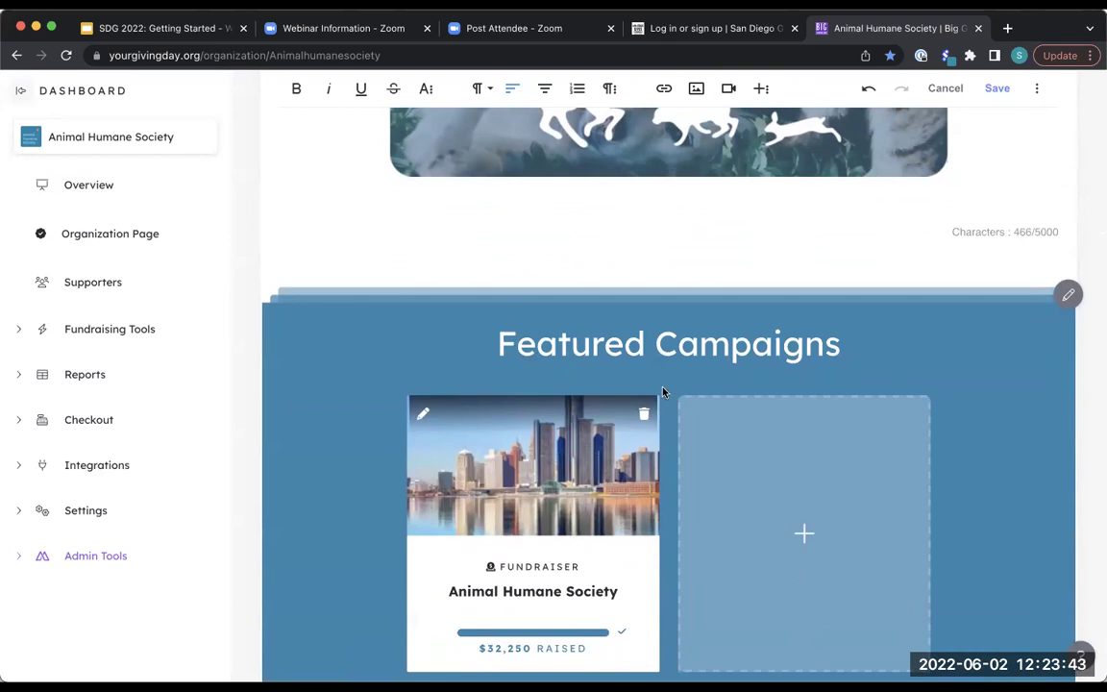
scroll(699, 380, "down", 1)
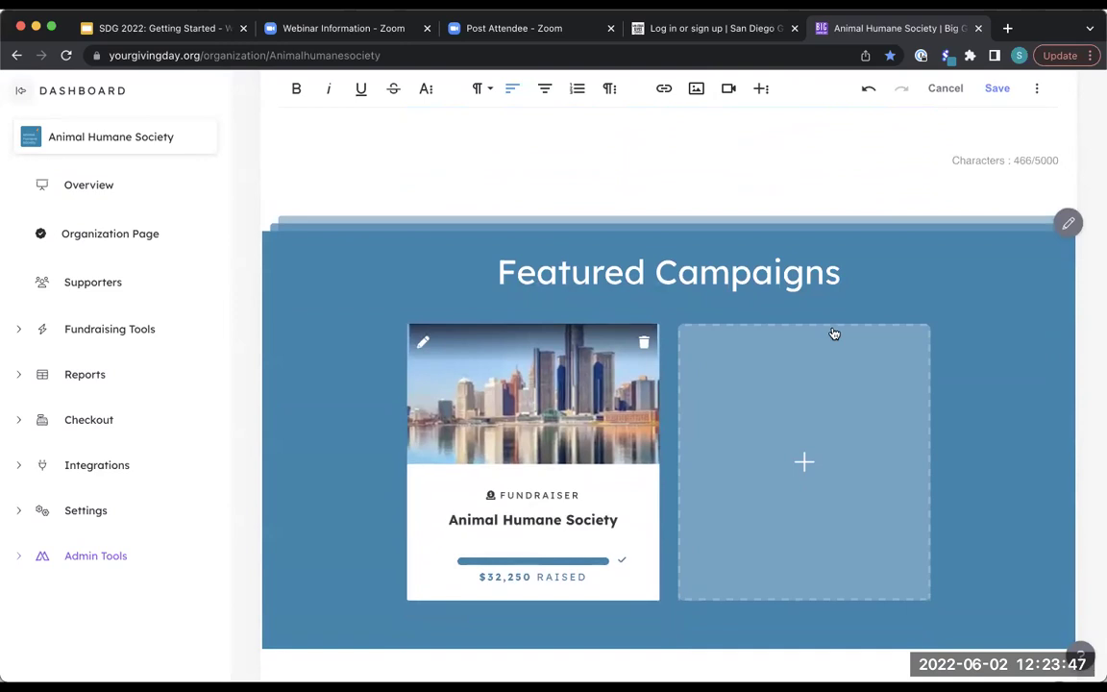
scroll(834, 333, "up", 10)
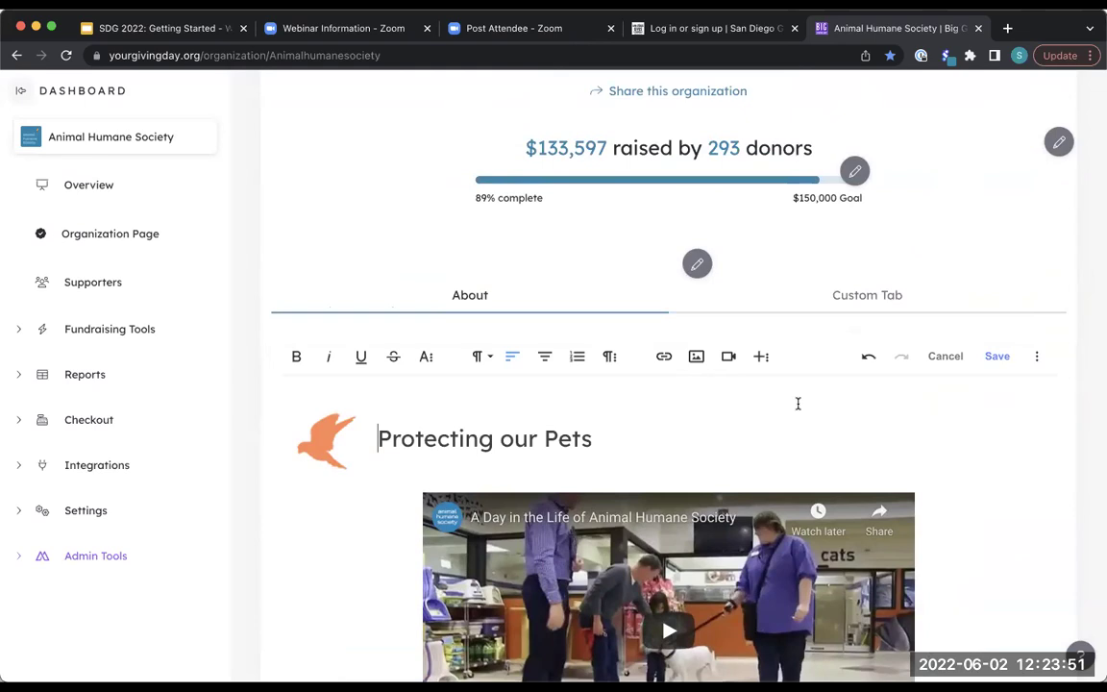
scroll(796, 404, "up", 1)
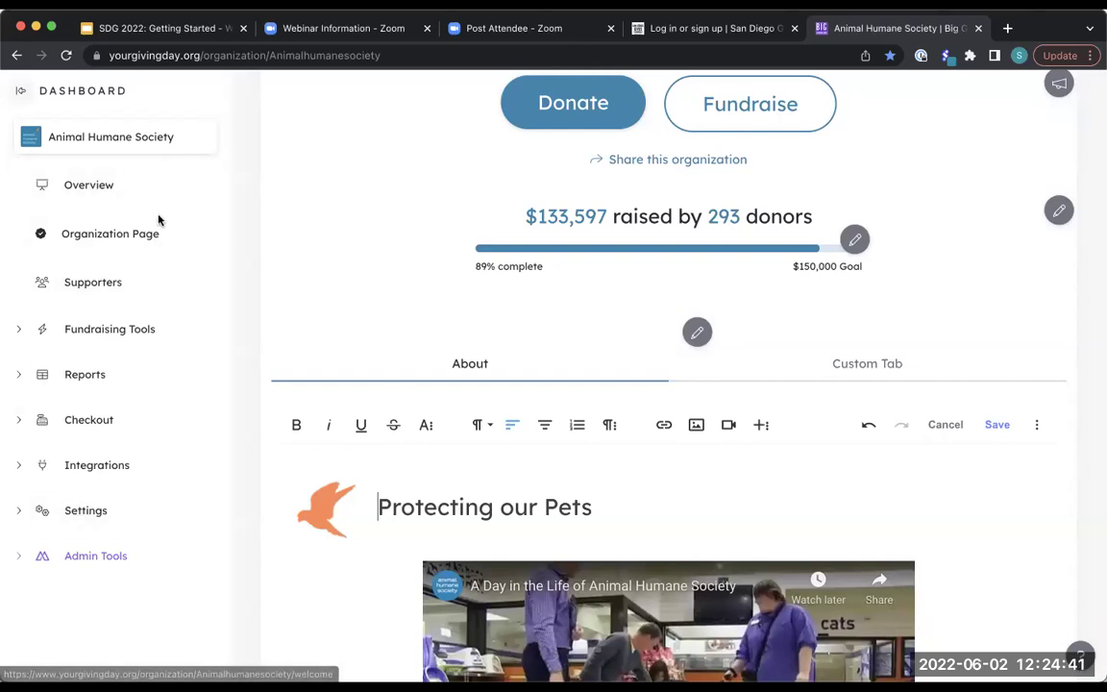
Open the organization's General Settings and review the URL Customization, Discoverability, Alternate Search Names and Social Sharing sections.
left_click(101, 511)
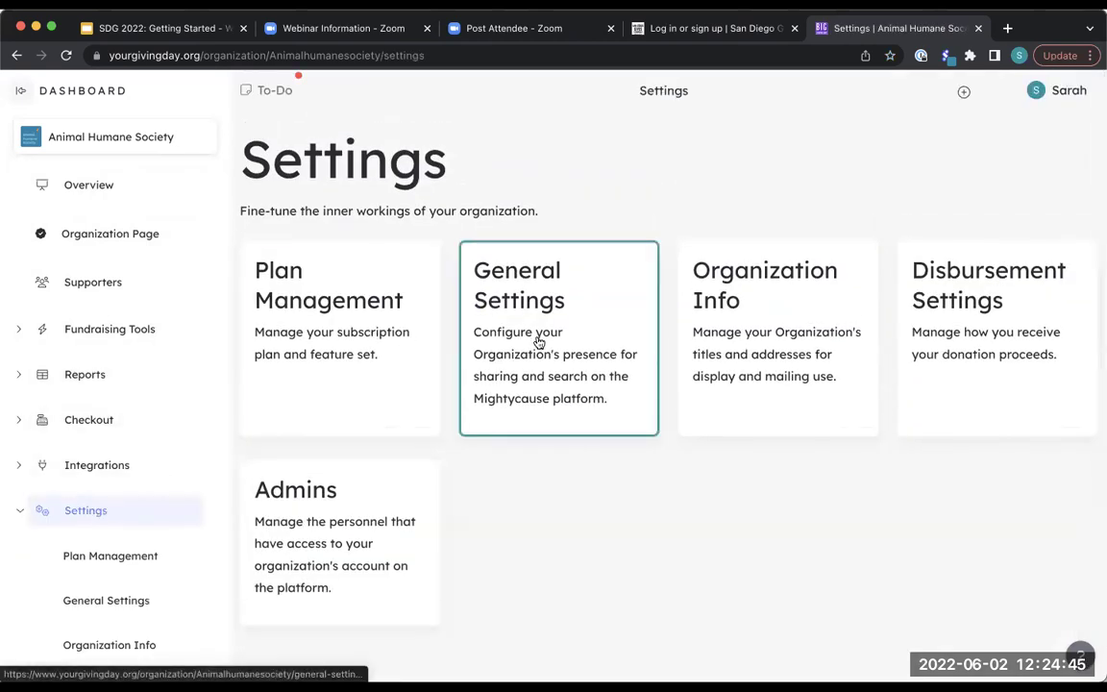
left_click(538, 341)
scroll(538, 341, "down", 5)
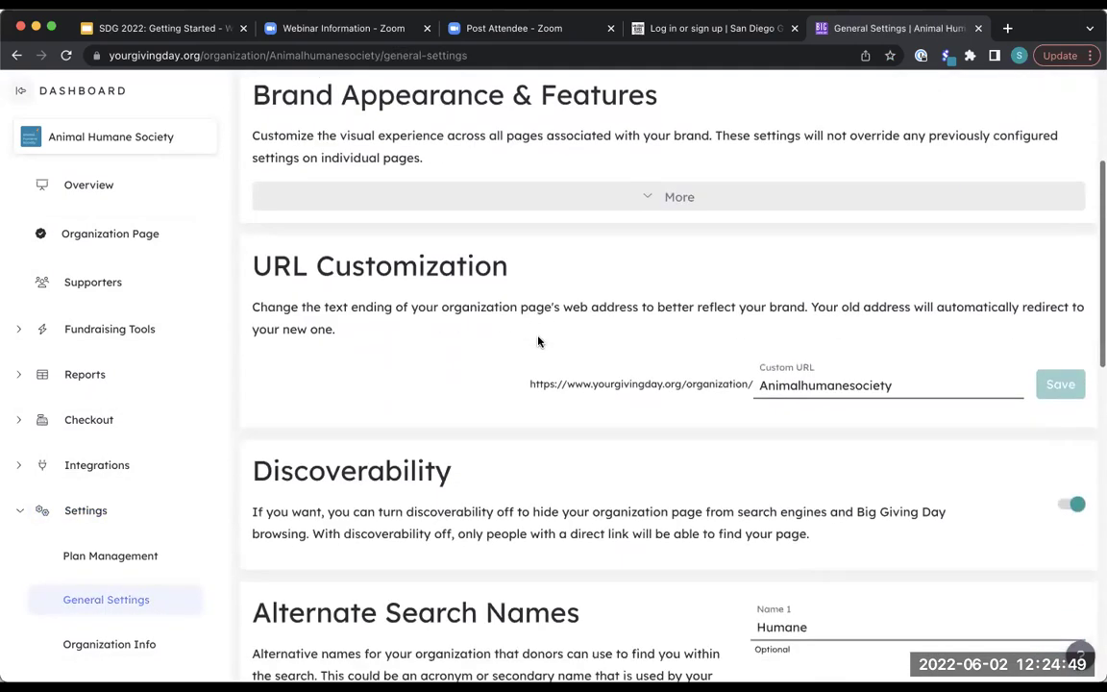
scroll(538, 341, "down", 6)
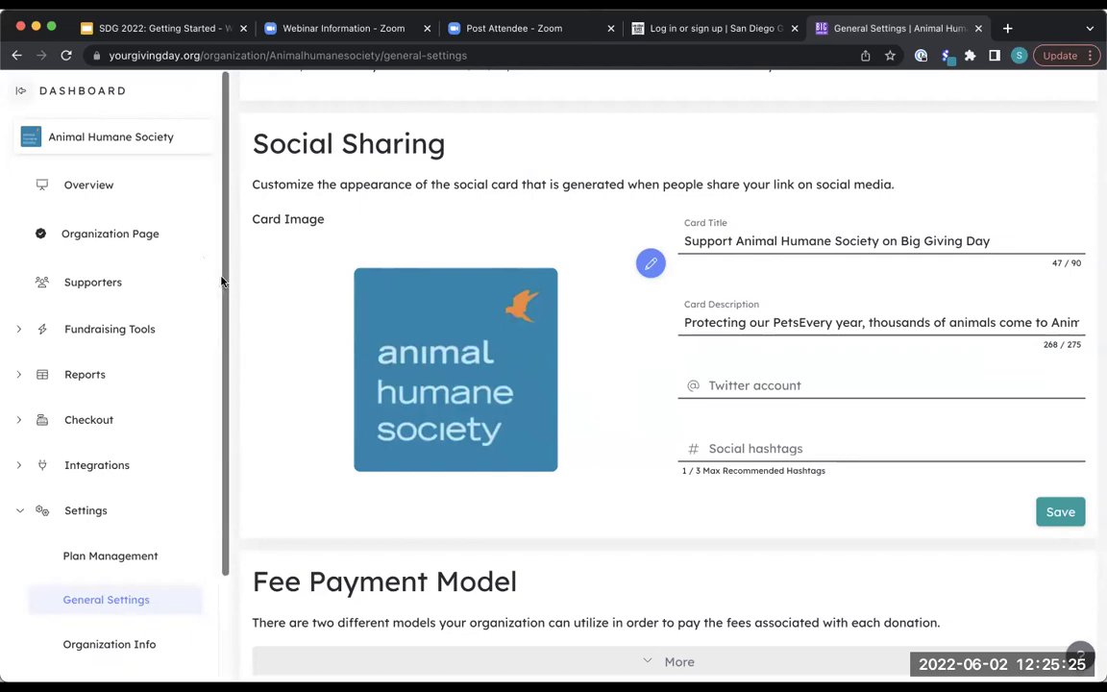
Open the Checkout Donation Form and review its one-time and monthly choices and suggested donation levels.
left_click(95, 423)
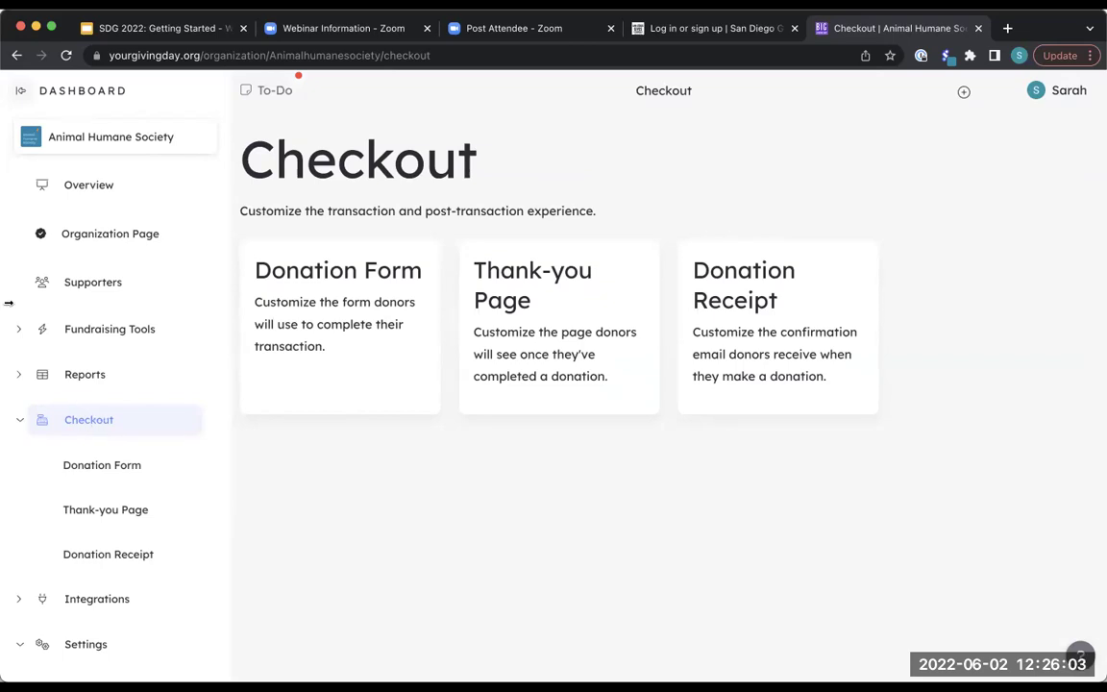
left_click(377, 302)
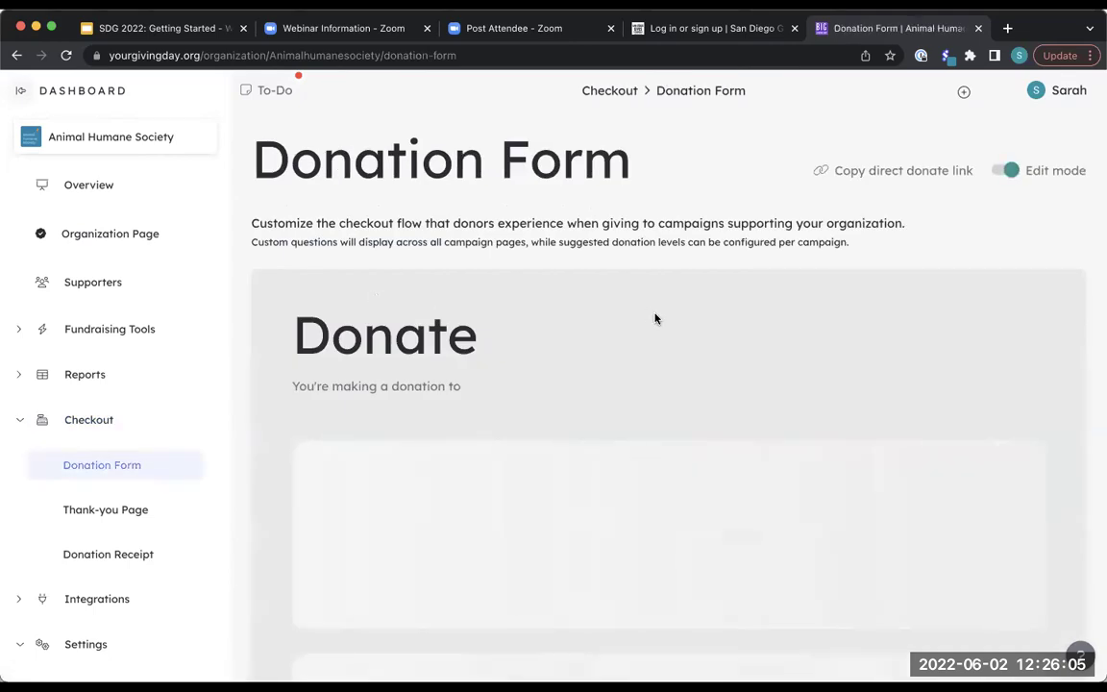
scroll(656, 318, "down", 3)
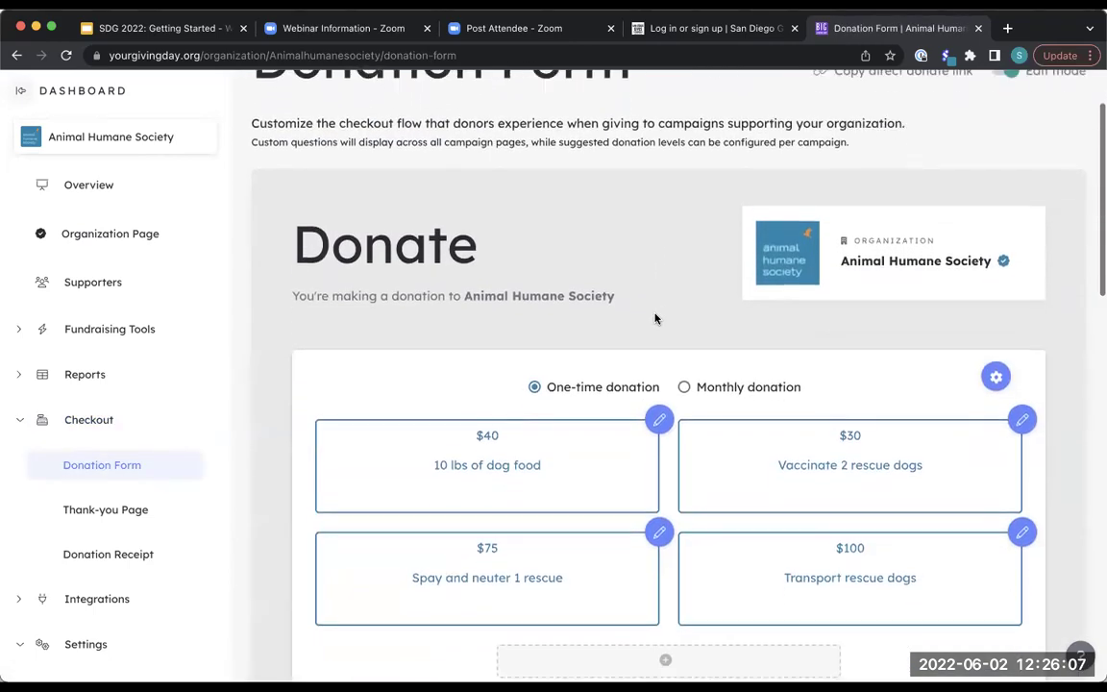
scroll(656, 318, "down", 2)
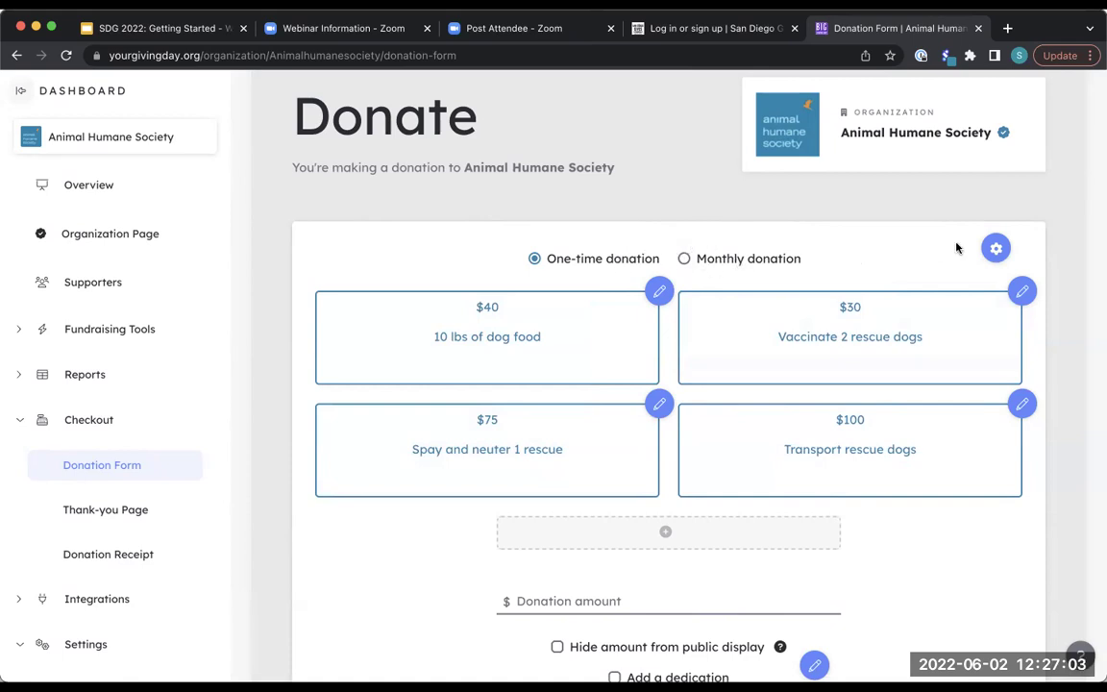
Check the default donation setting options, close them without changes, and review the form's dedication, designation and added-section options.
left_click(996, 248)
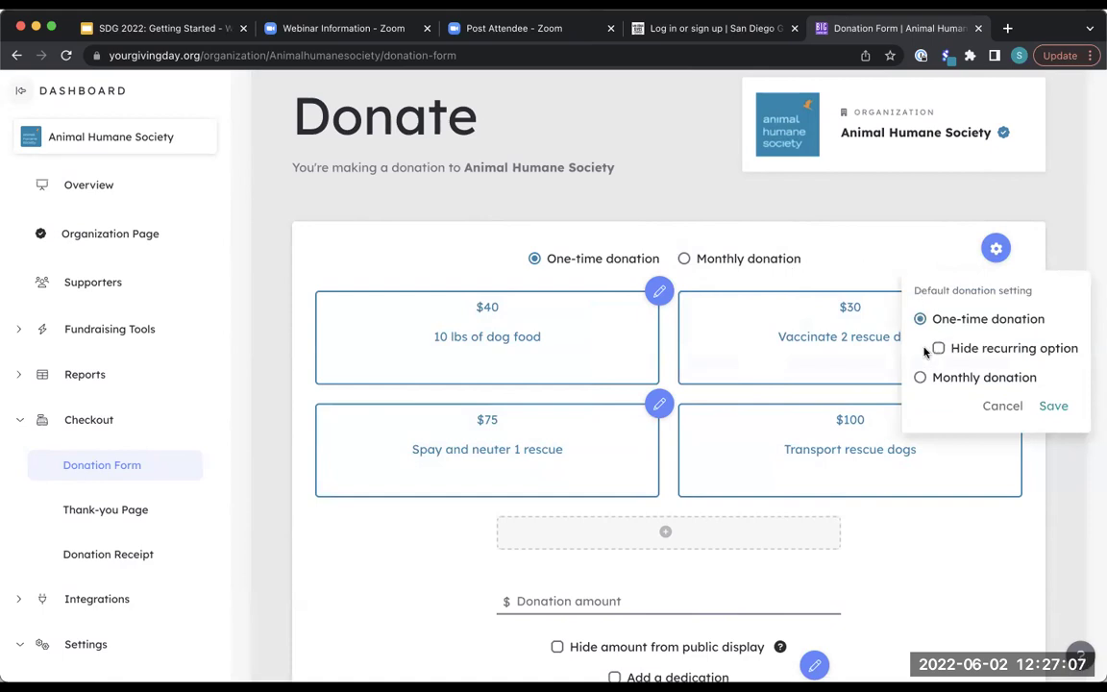
left_click(945, 230)
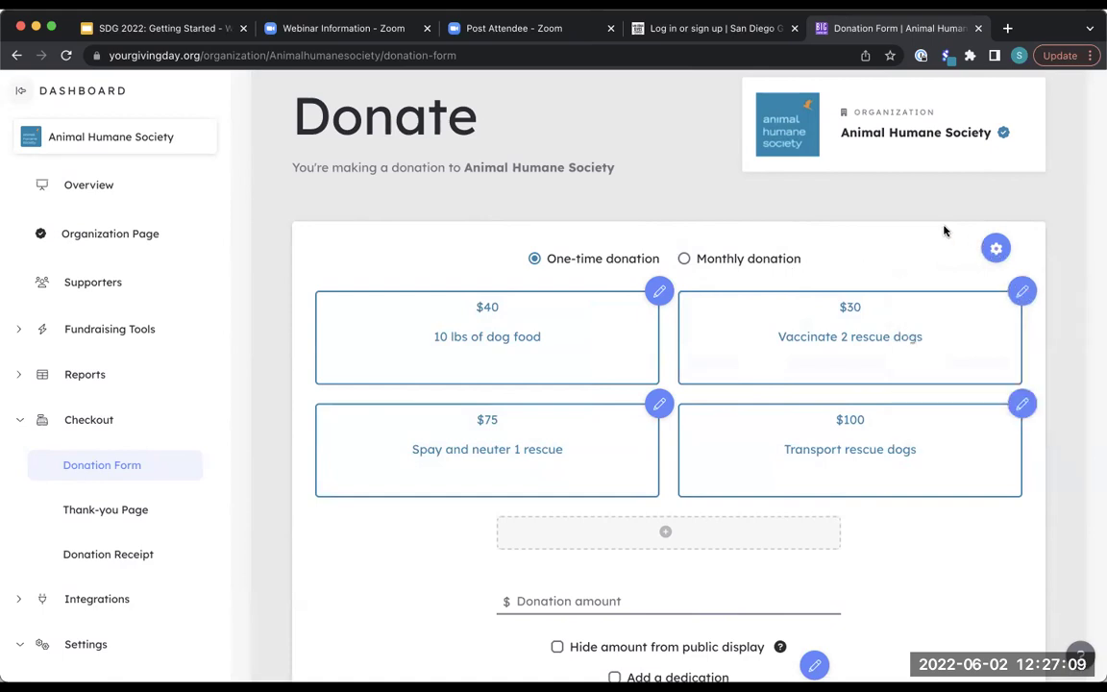
scroll(930, 230, "down", 3)
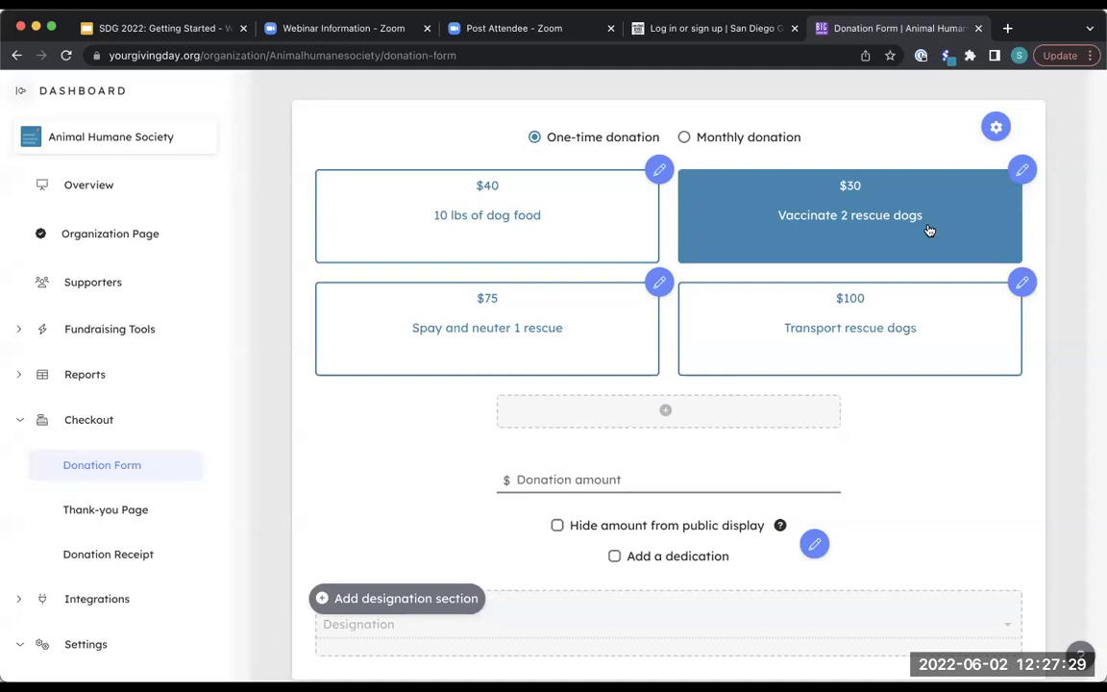
scroll(928, 229, "down", 8)
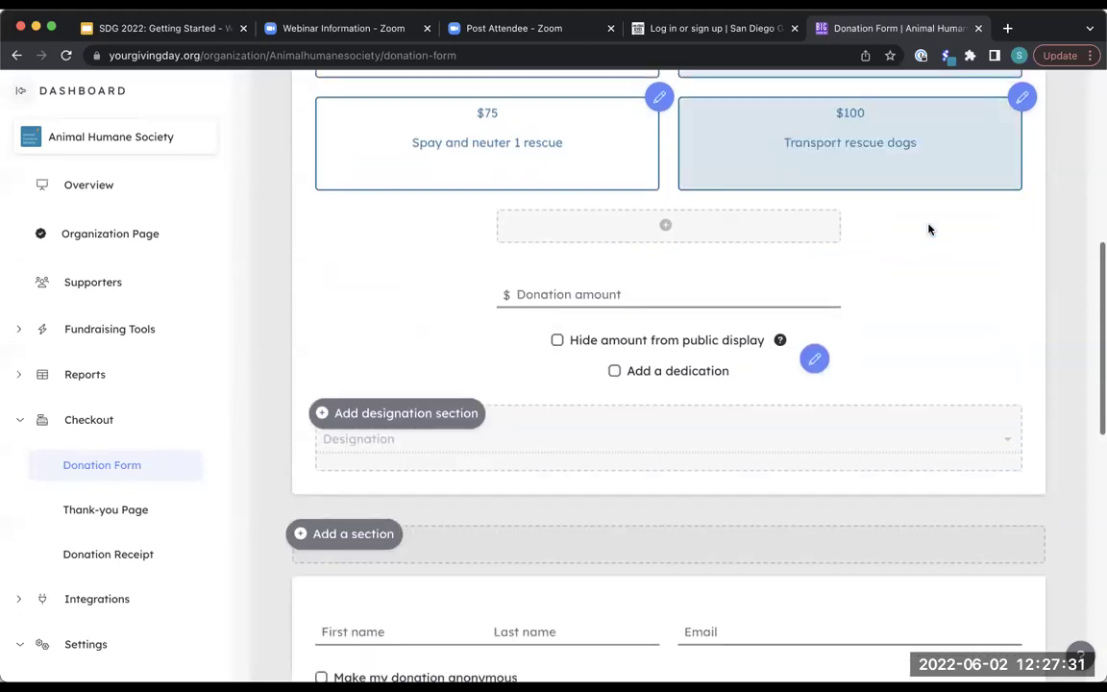
Preview the whole donation form as donors see it with Edit mode off, and turn Edit mode back on.
scroll(928, 230, "up", 12)
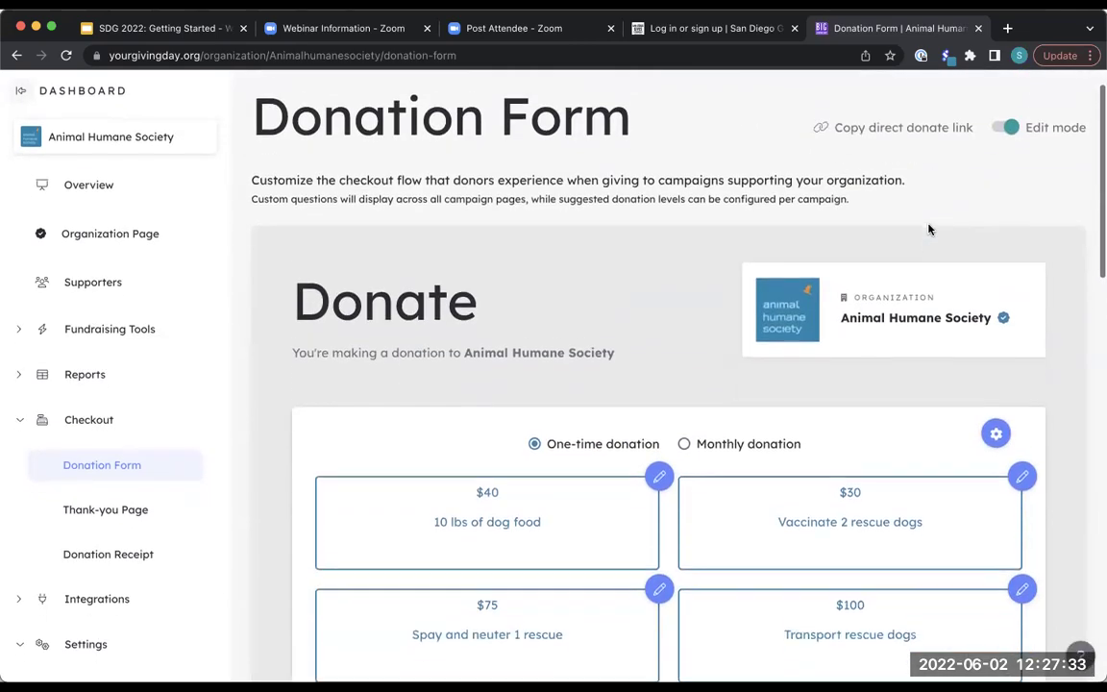
left_click(1007, 117)
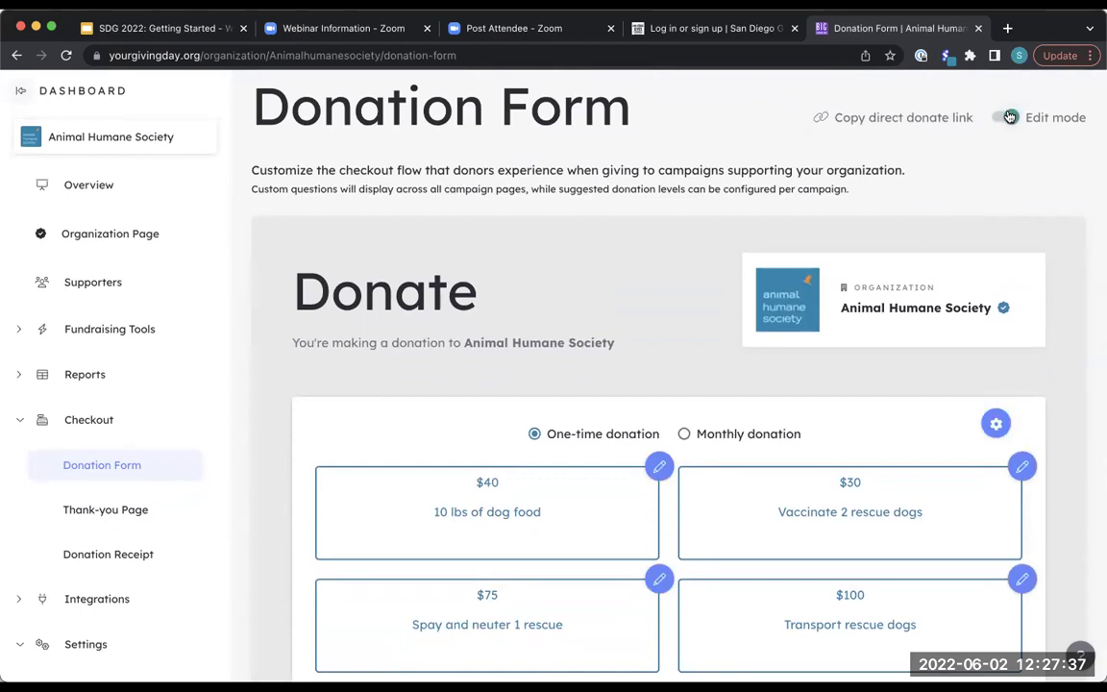
scroll(856, 376, "down", 6)
scroll(856, 376, "down", 10)
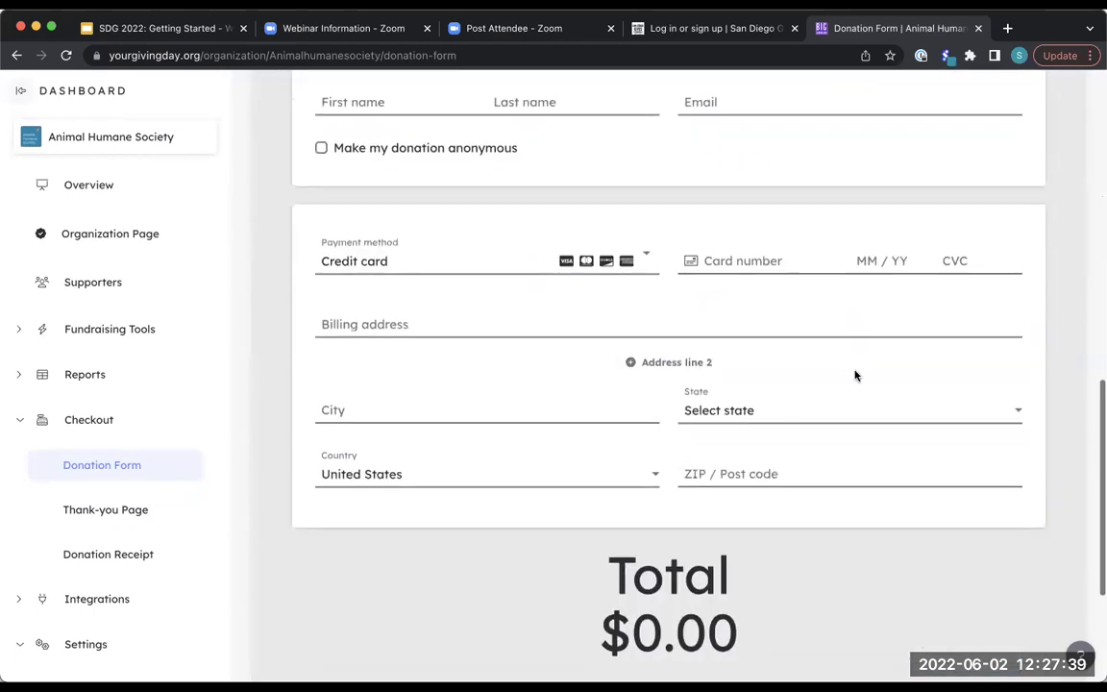
scroll(855, 376, "up", 8)
scroll(856, 376, "up", 10)
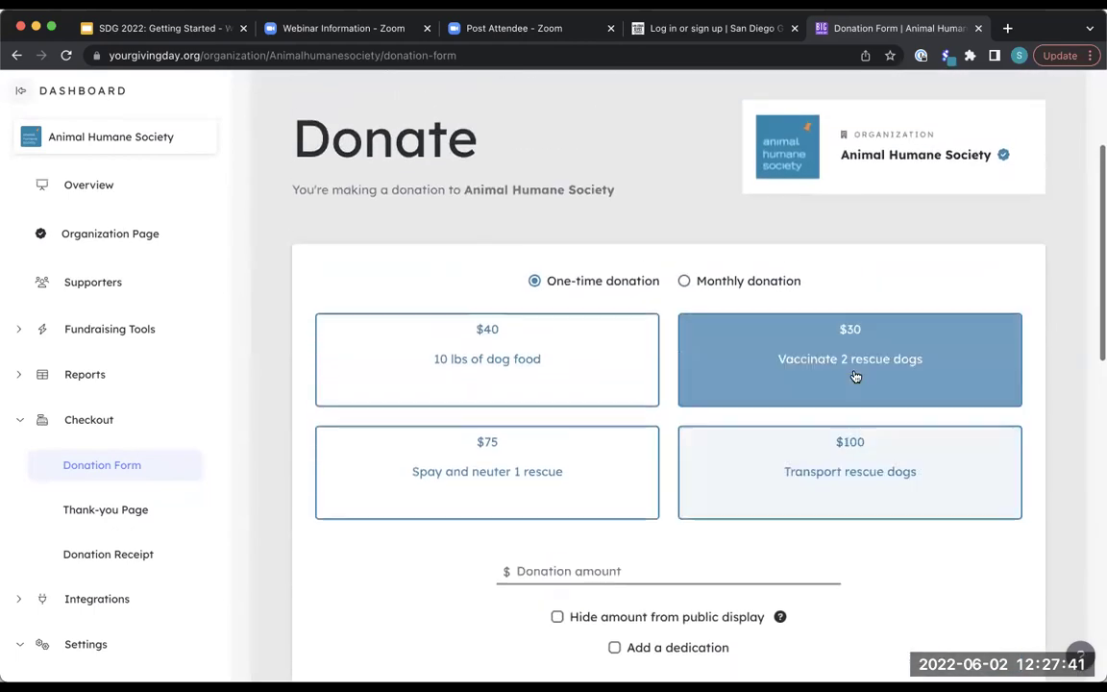
left_click(1004, 160)
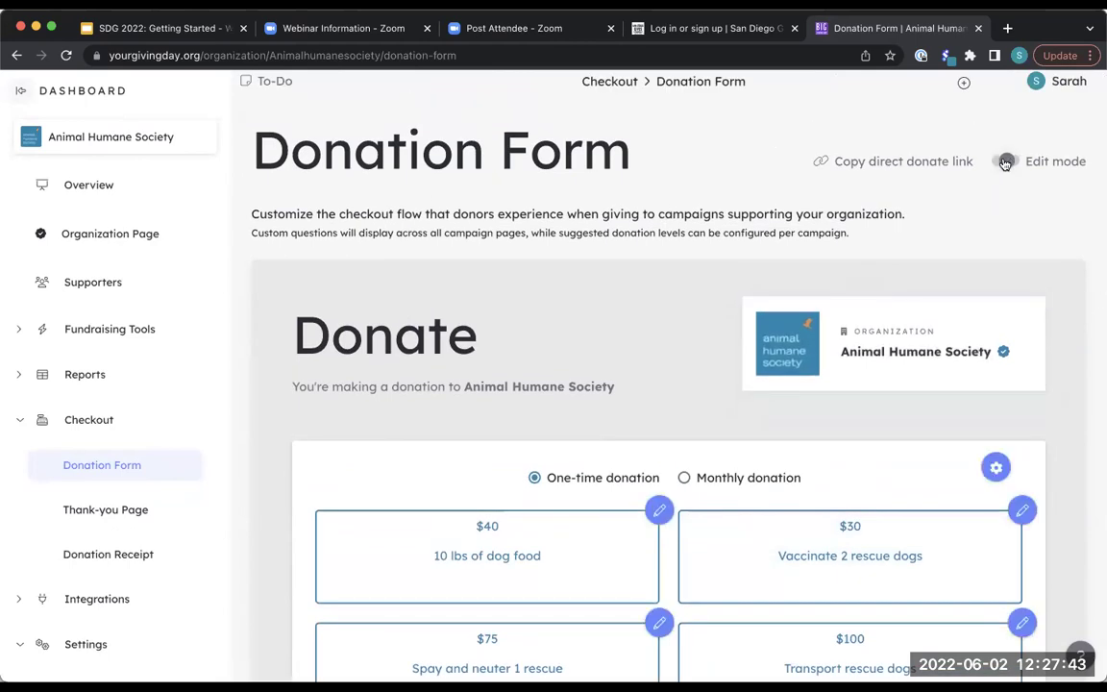
Preview the donation form as donors see it with Edit mode off and copy its direct donate link.
scroll(770, 237, "down", 10)
scroll(769, 236, "down", 2)
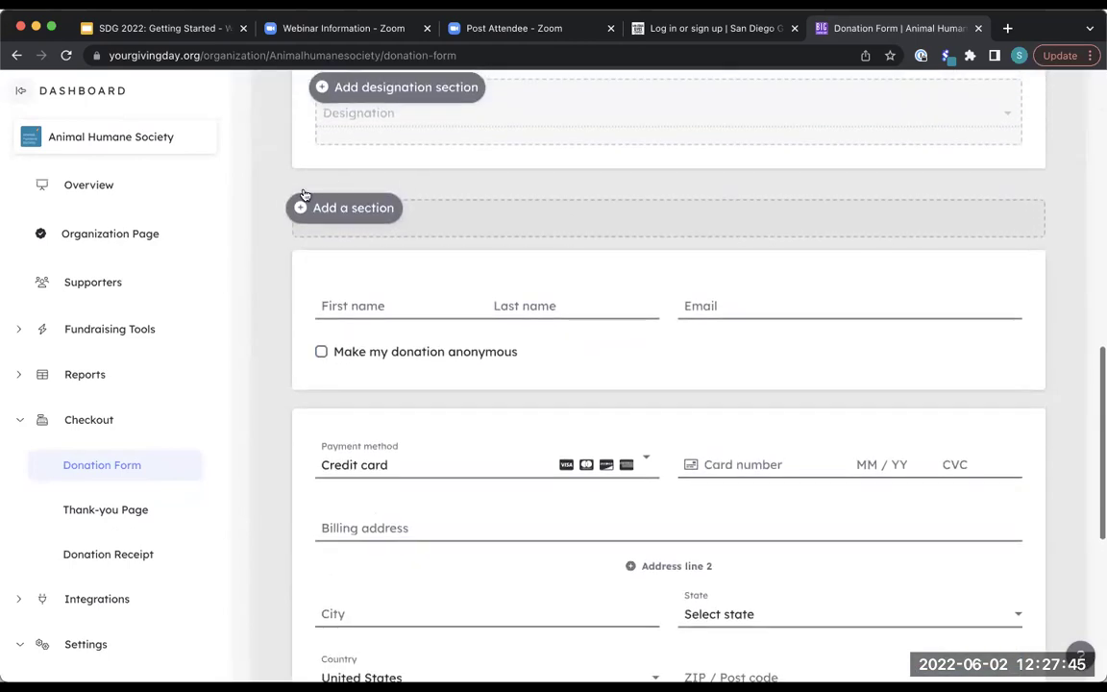
scroll(818, 187, "up", 18)
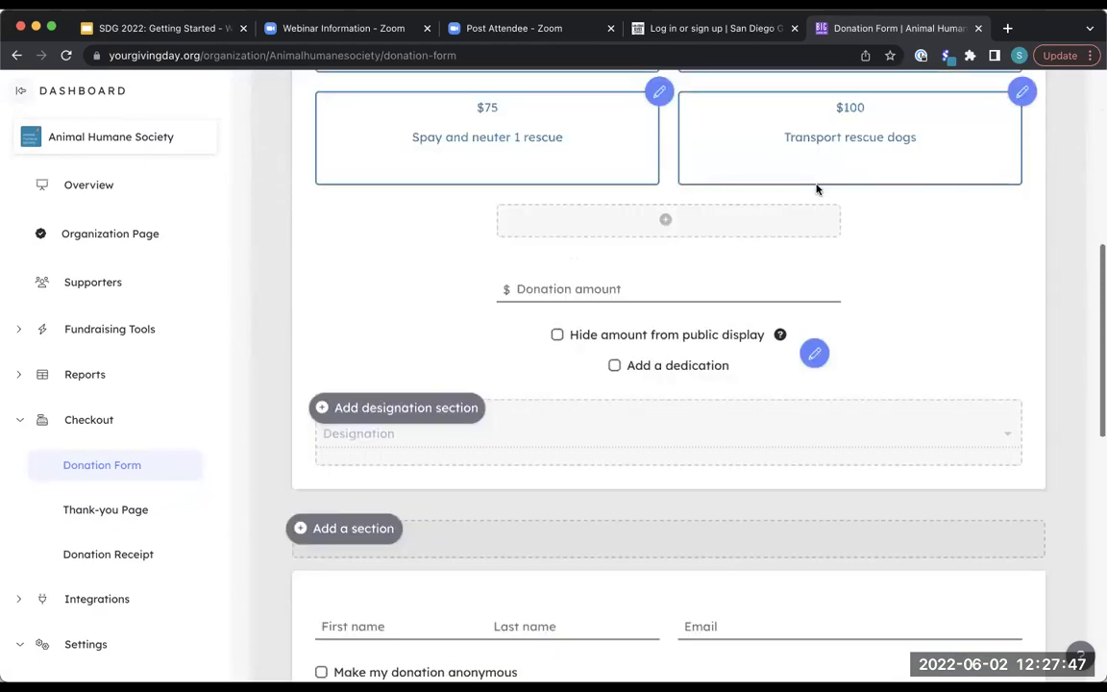
left_click(1007, 171)
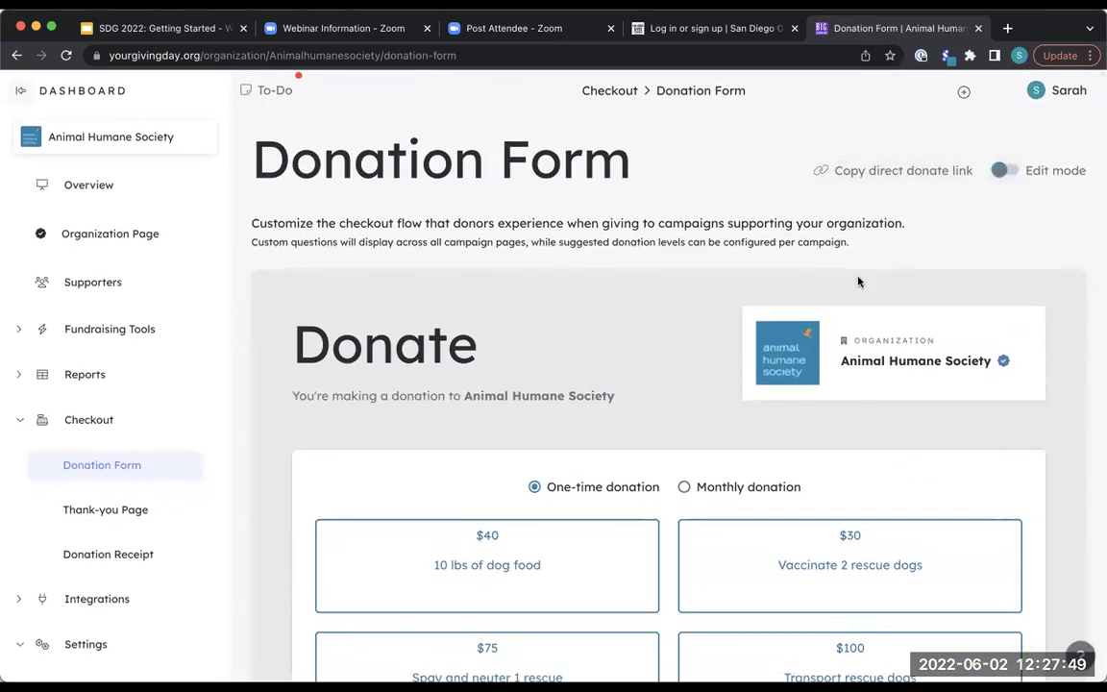
scroll(859, 282, "down", 7)
scroll(859, 281, "down", 5)
scroll(859, 282, "up", 18)
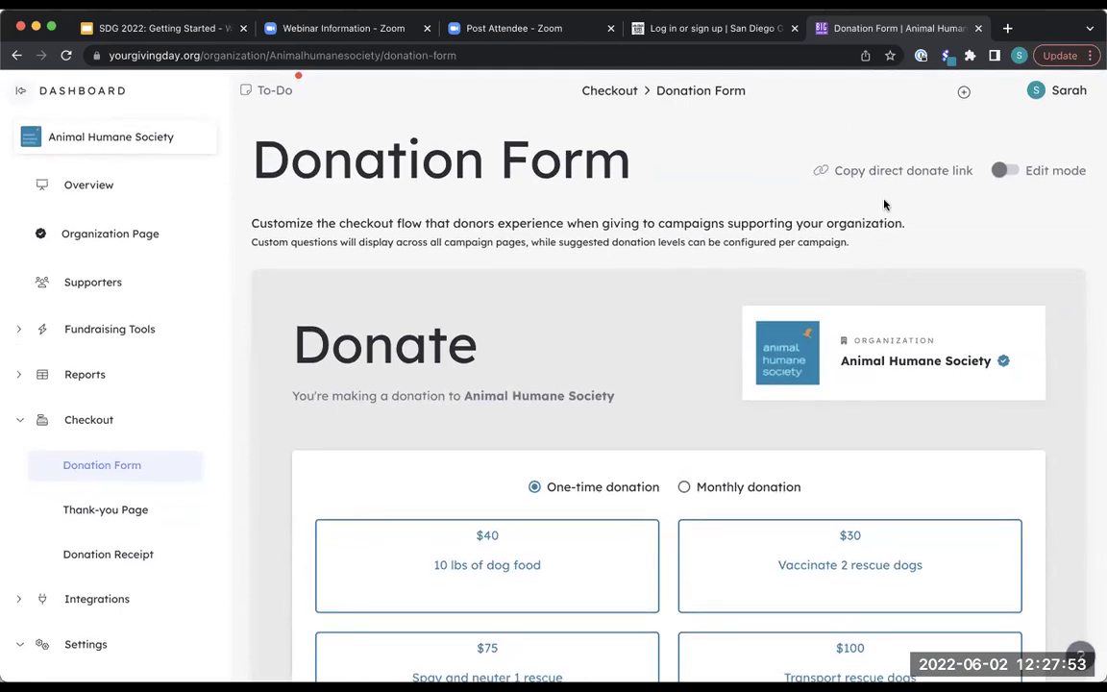
left_click(869, 181)
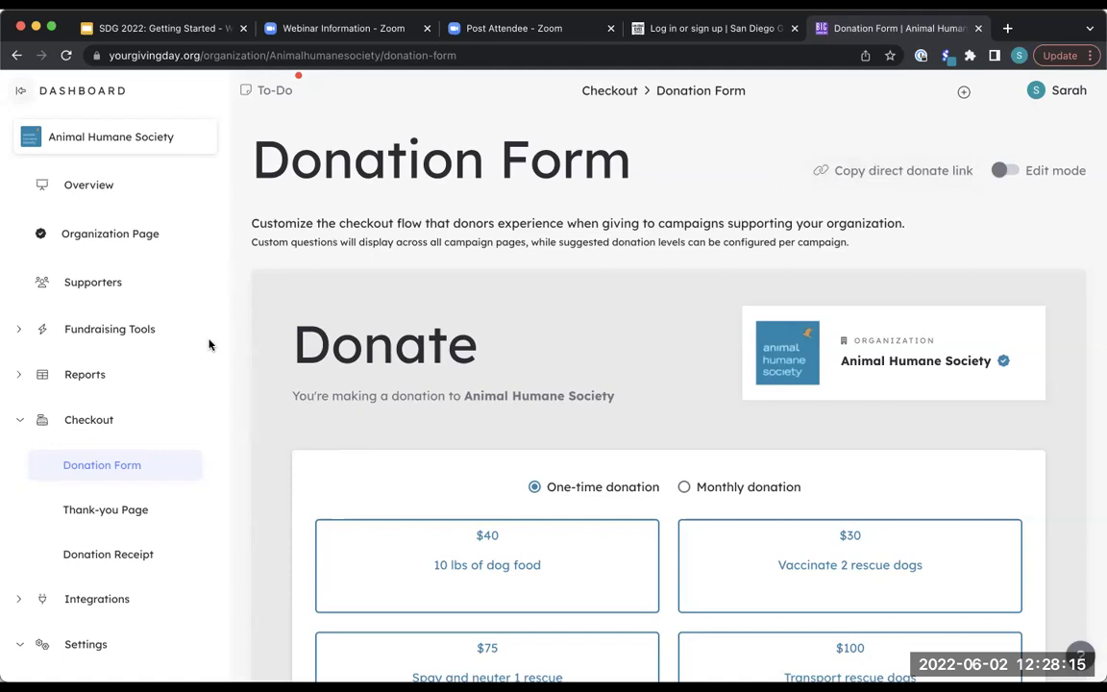
Open the Checkout Thank-you Page and review its heading, message, embedded video and Learn More button.
left_click(78, 430)
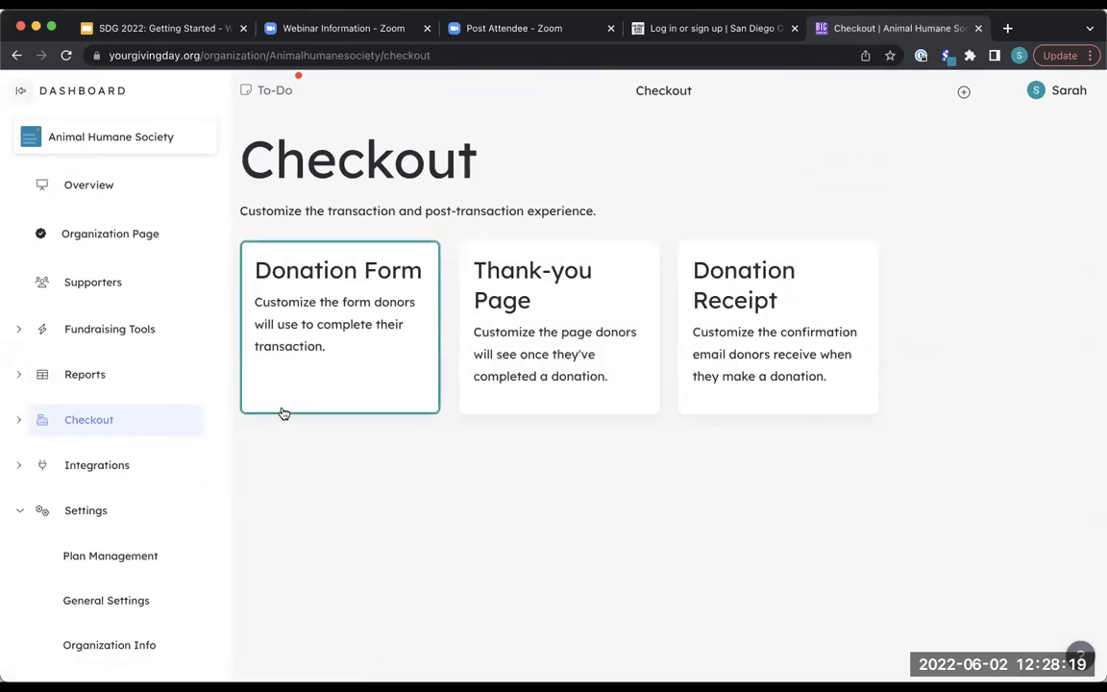
left_click(561, 327)
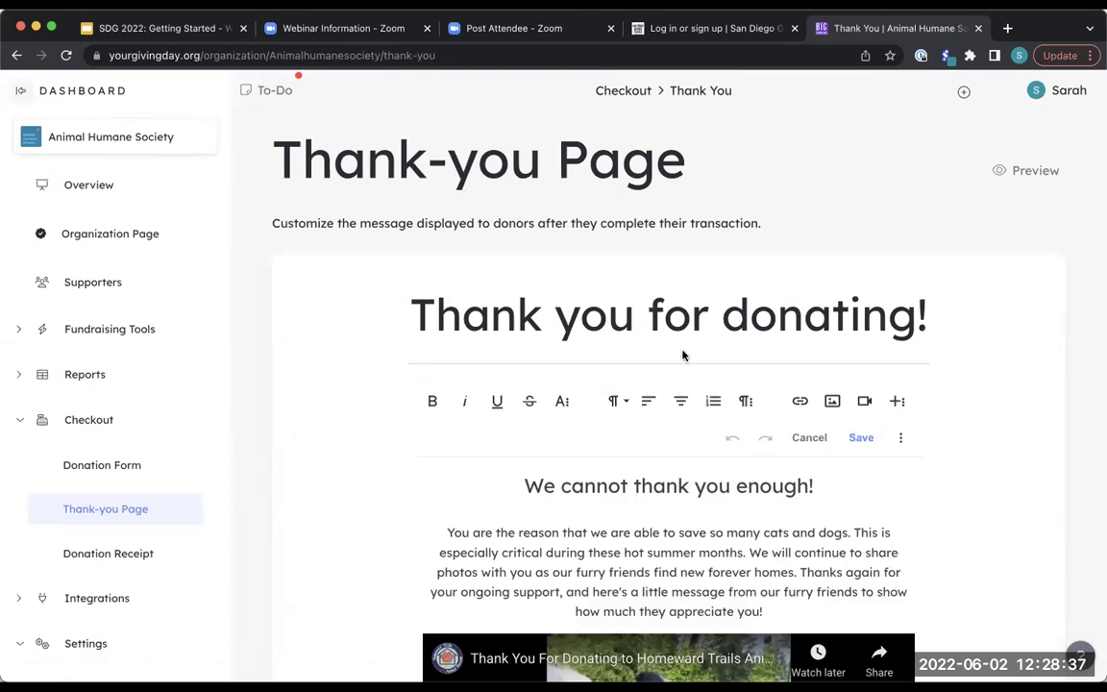
scroll(682, 352, "down", 5)
scroll(684, 357, "down", 2)
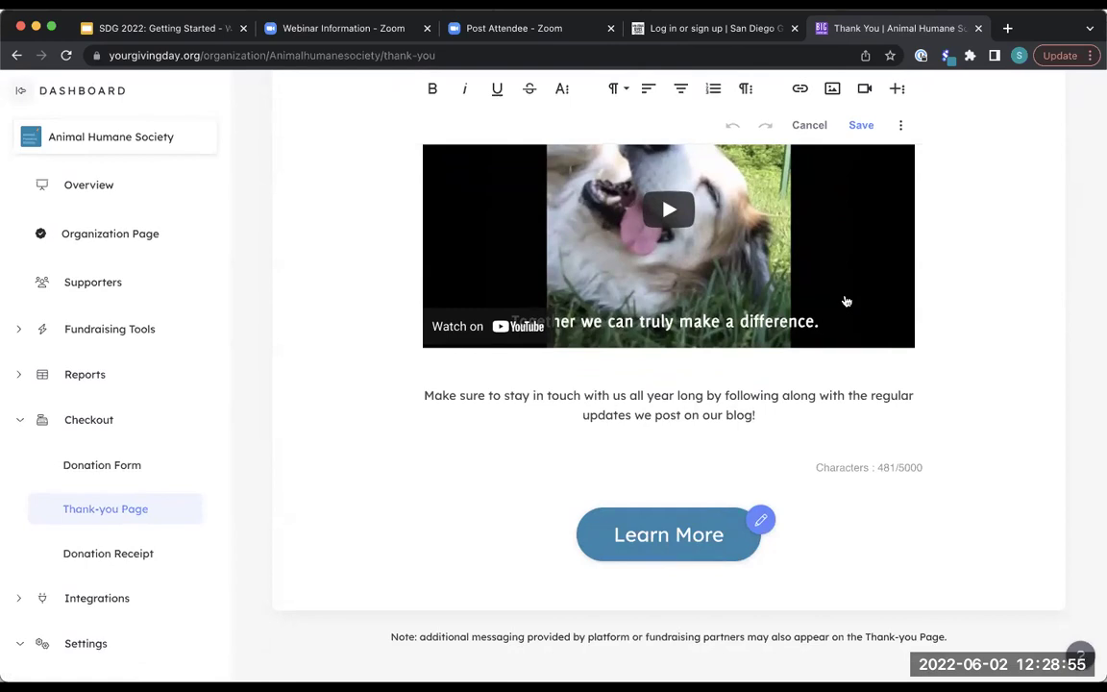
scroll(845, 302, "up", 8)
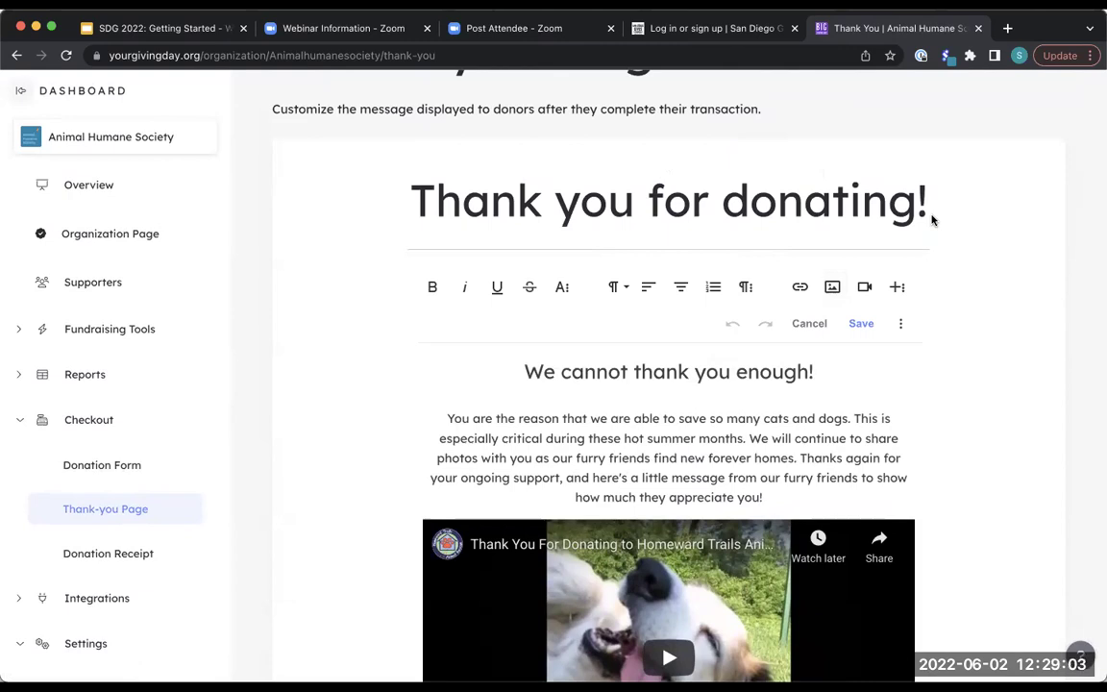
scroll(749, 424, "down", 3)
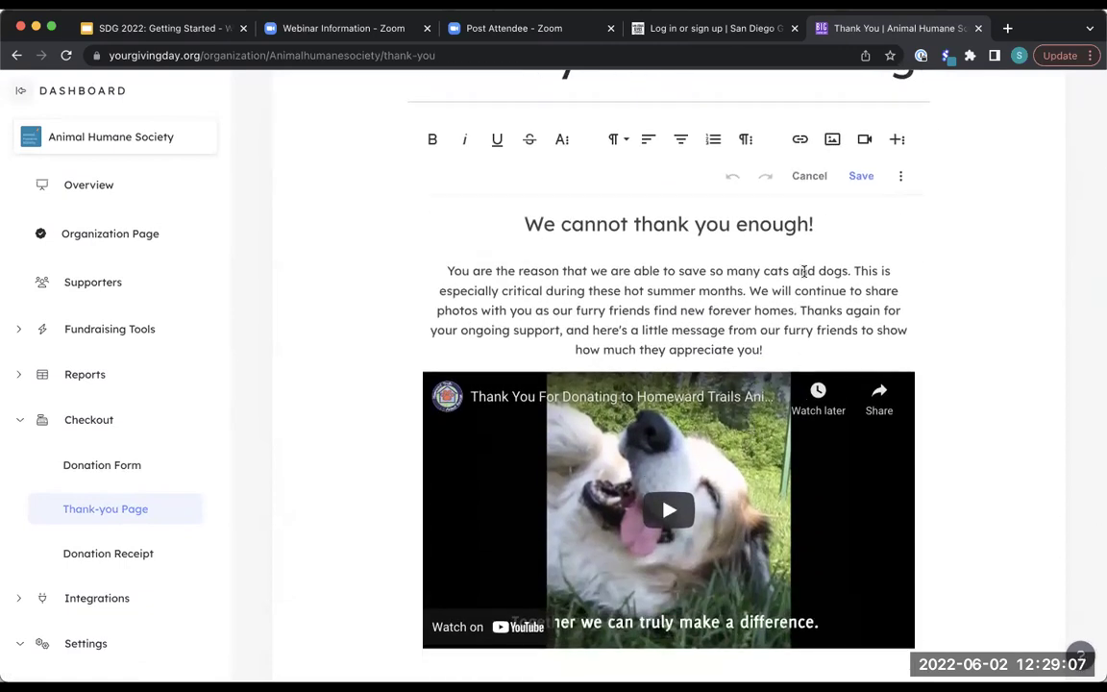
scroll(805, 272, "up", 1)
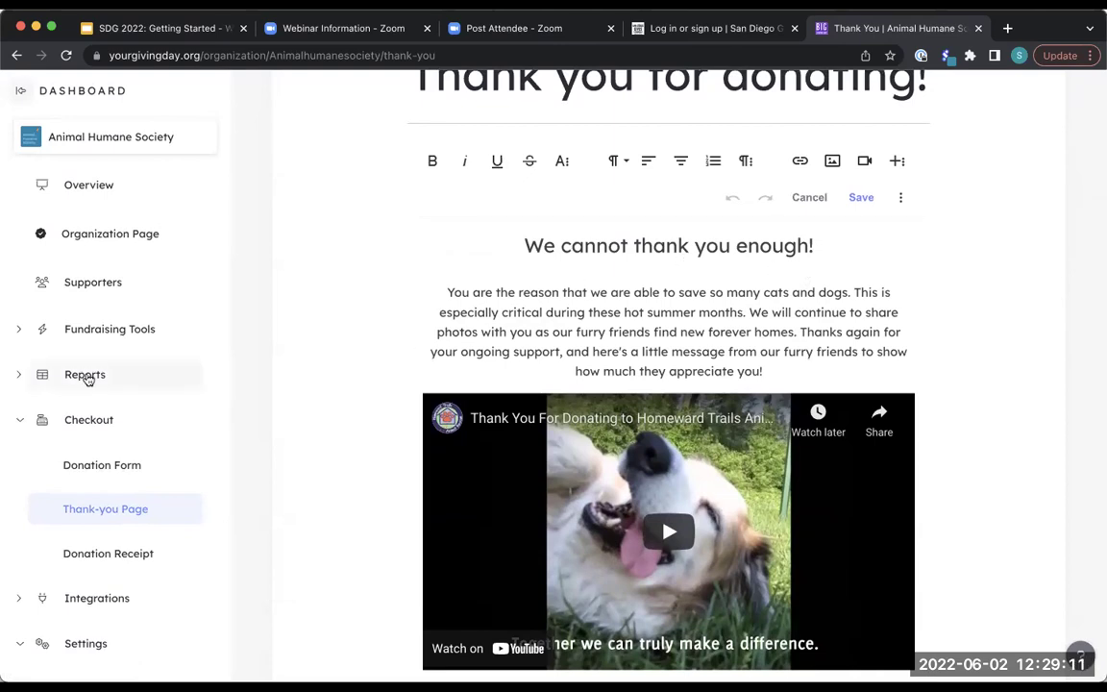
Open the Checkout Donation Receipt page and review the customizable message and receipt preview.
left_click(92, 420)
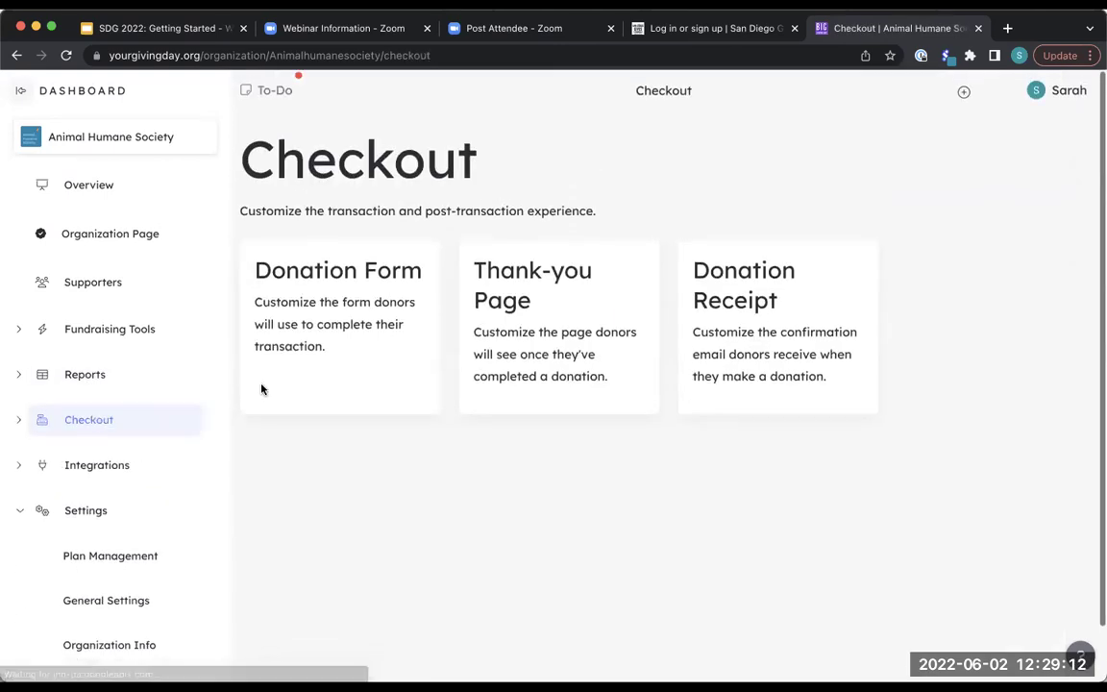
left_click(777, 317)
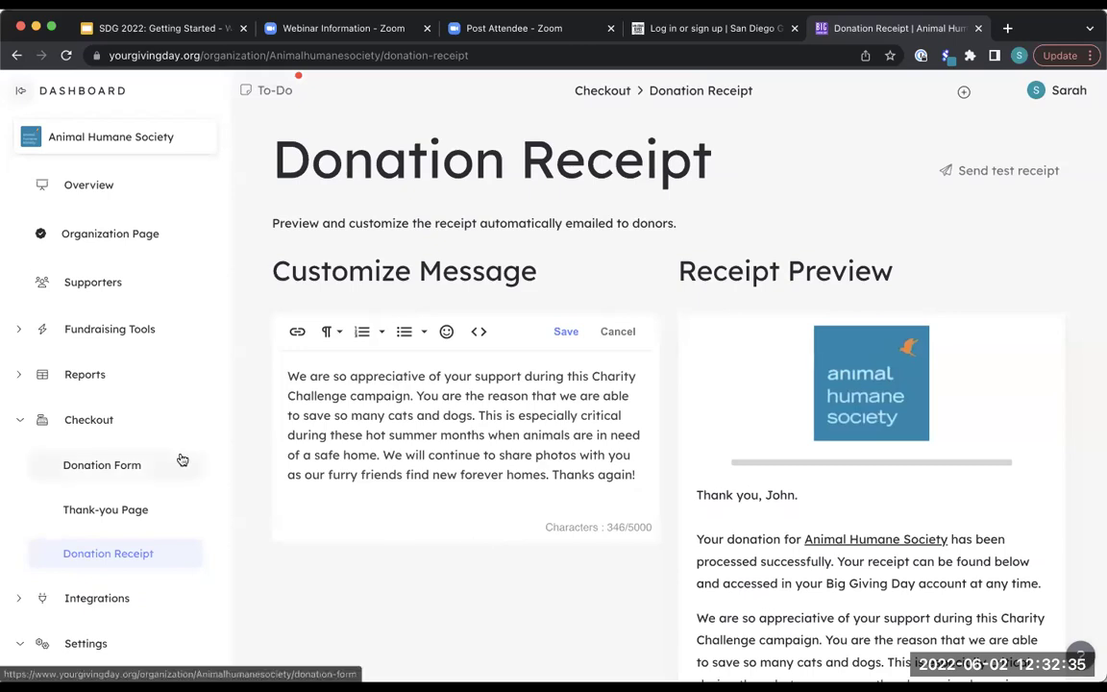
Open the All Donations report and check its time period choices, closing them without a change.
left_click(85, 377)
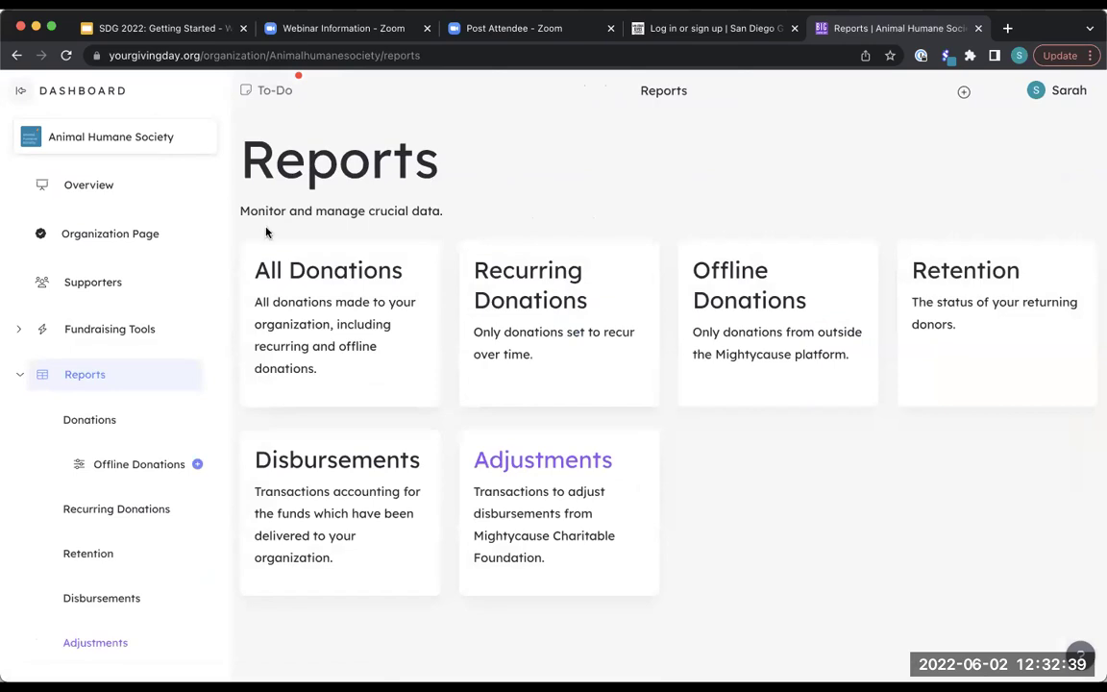
left_click(408, 213)
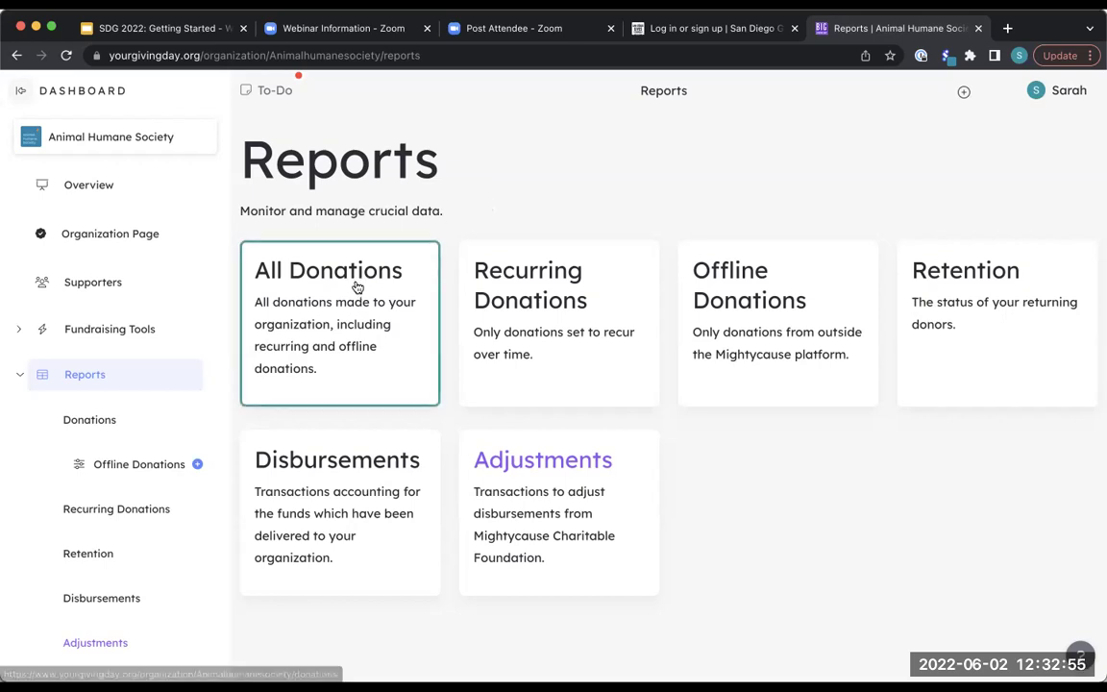
left_click(362, 315)
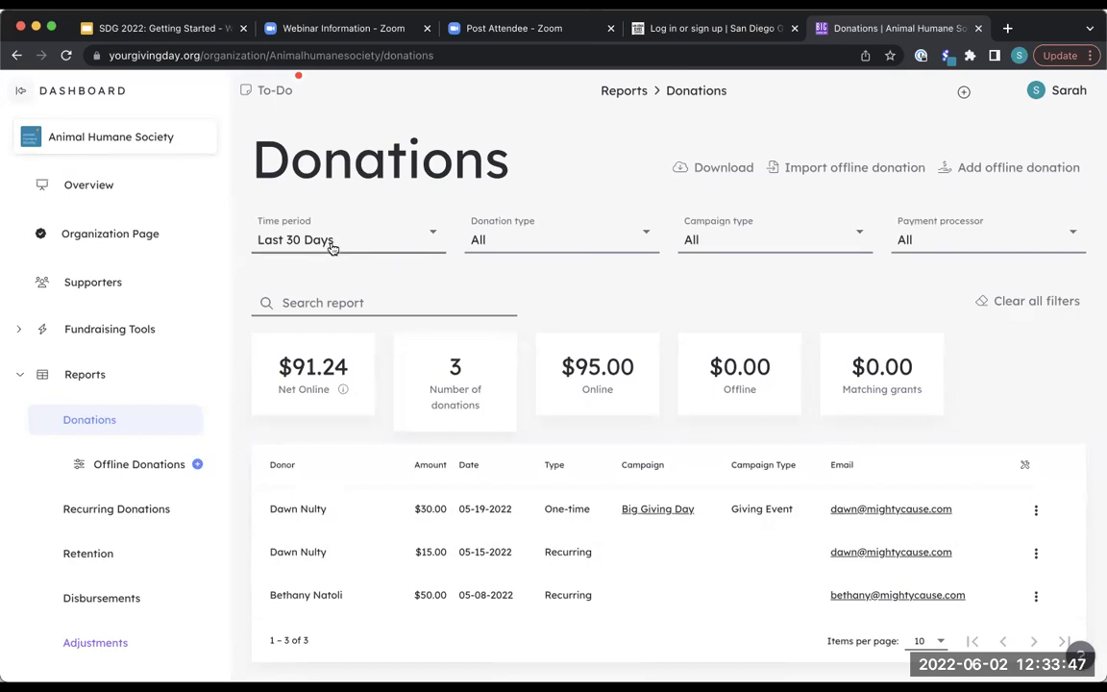
left_click(365, 251)
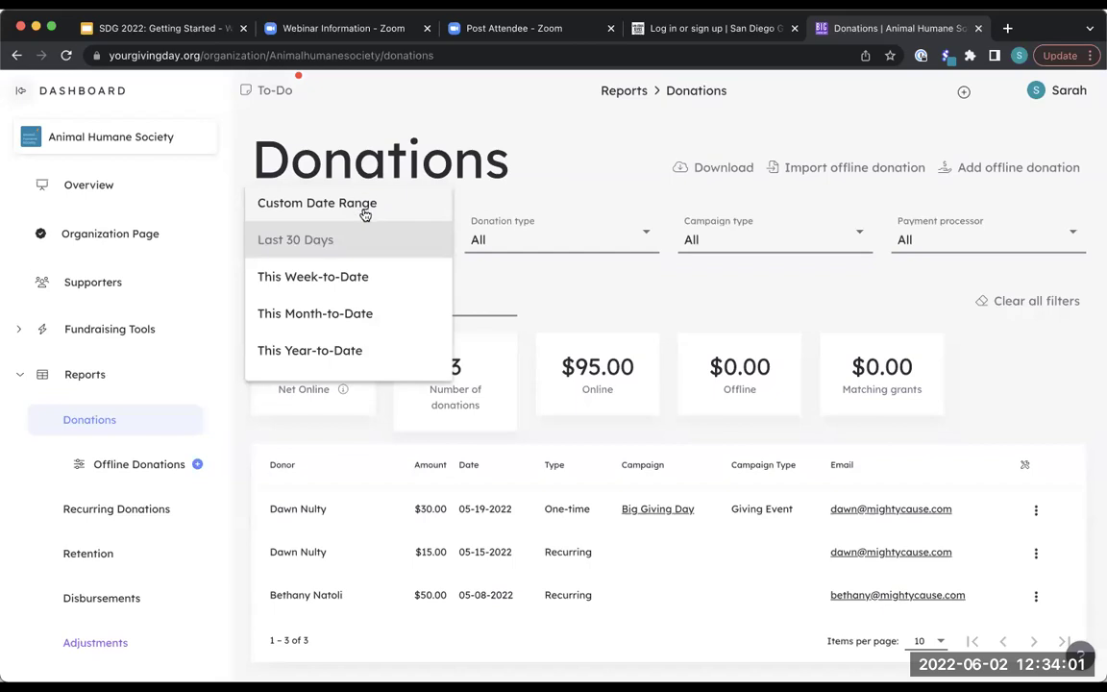
left_click(669, 242)
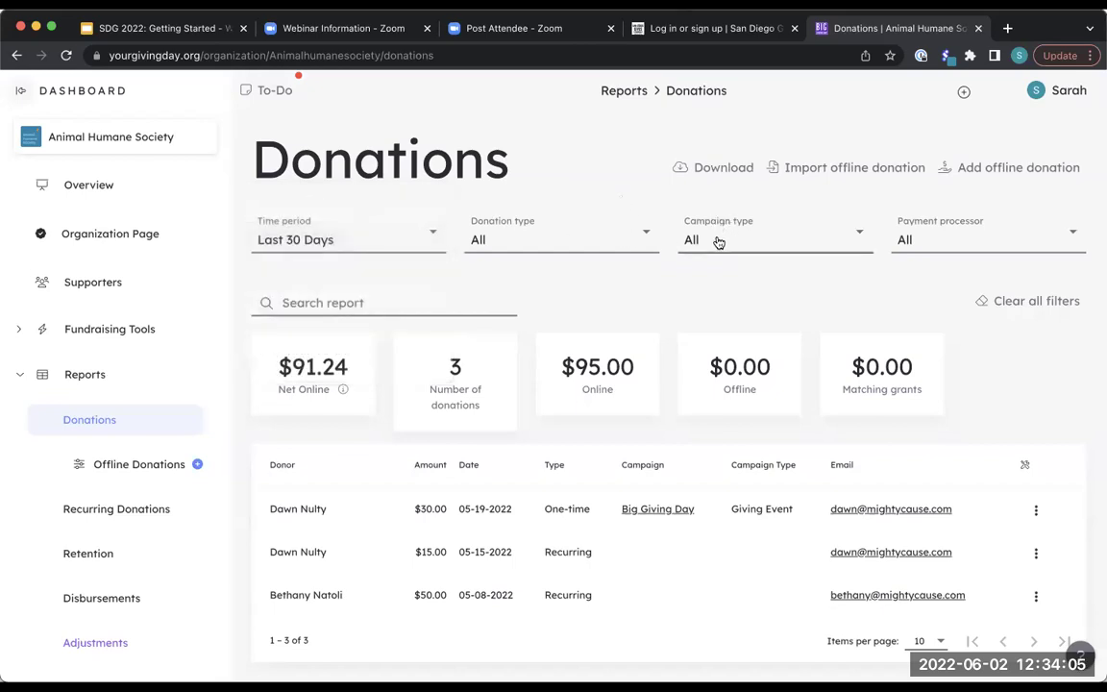
Filter the Donations report with View by Giving Event and check the campaign name choices without picking one.
left_click(718, 241)
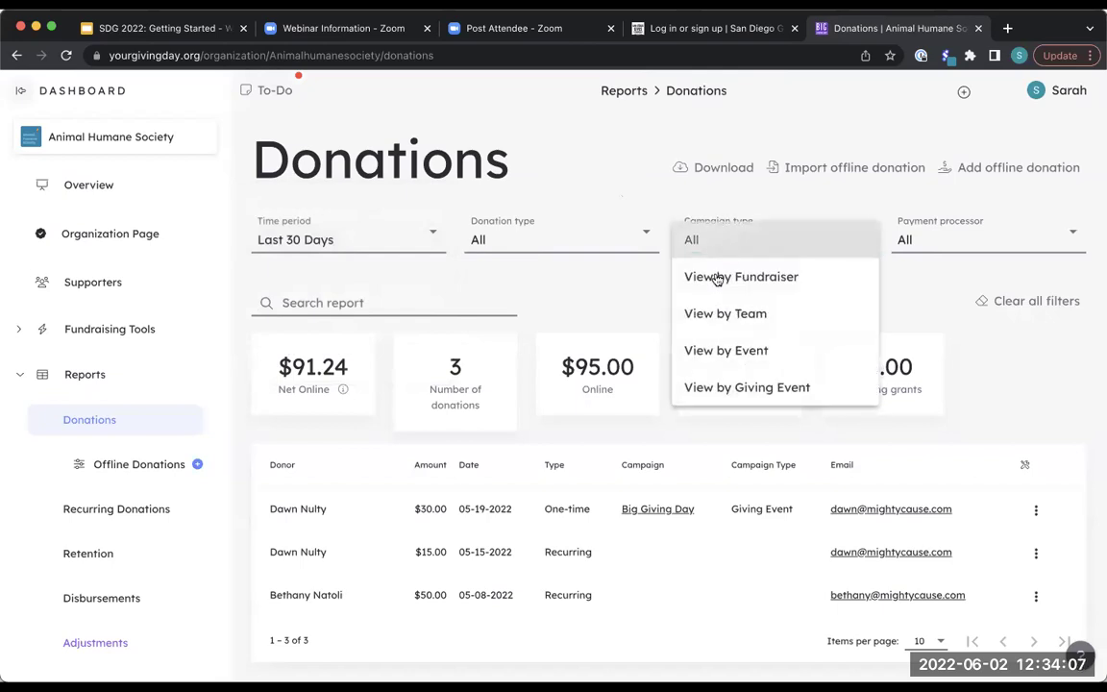
left_click(741, 388)
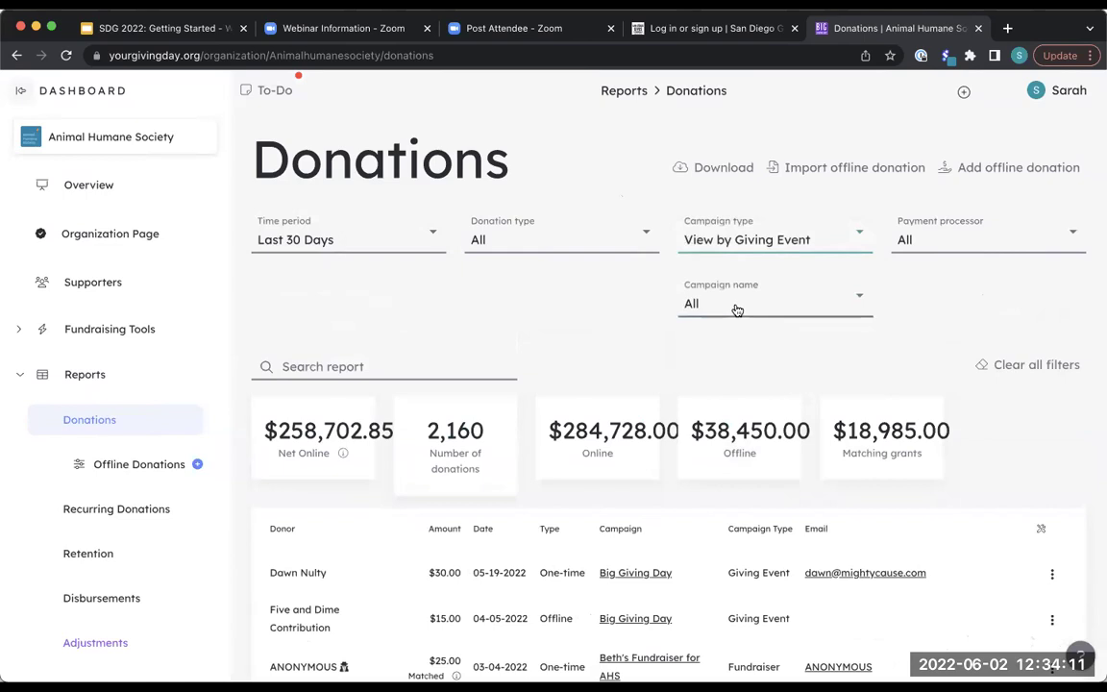
left_click(736, 309)
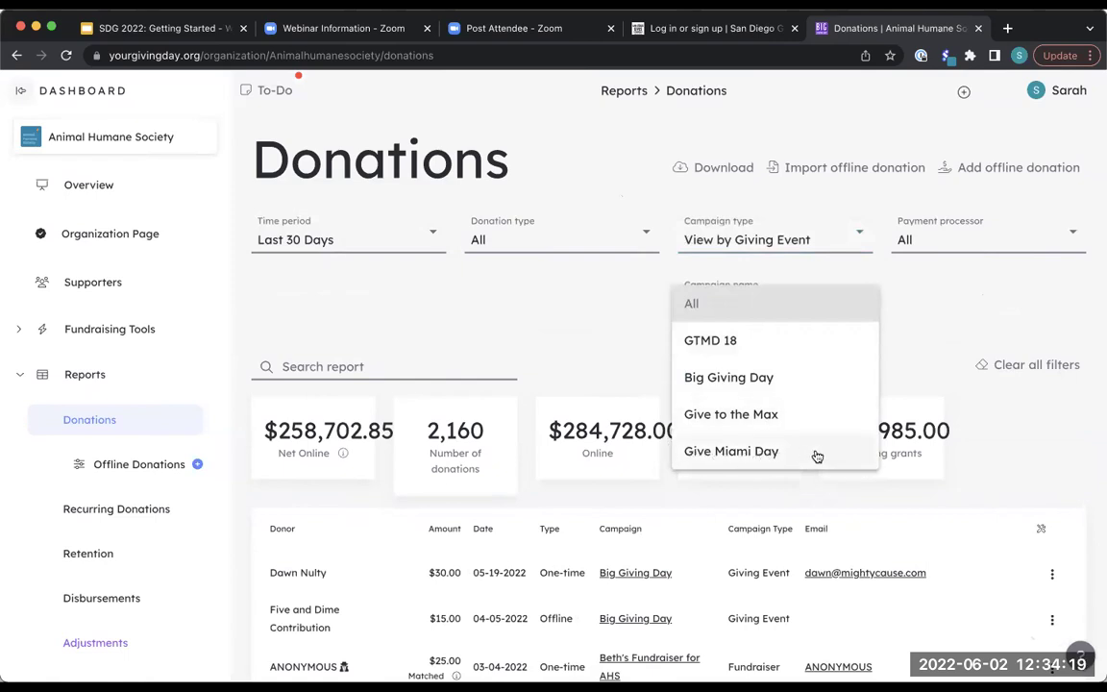
left_click(571, 322)
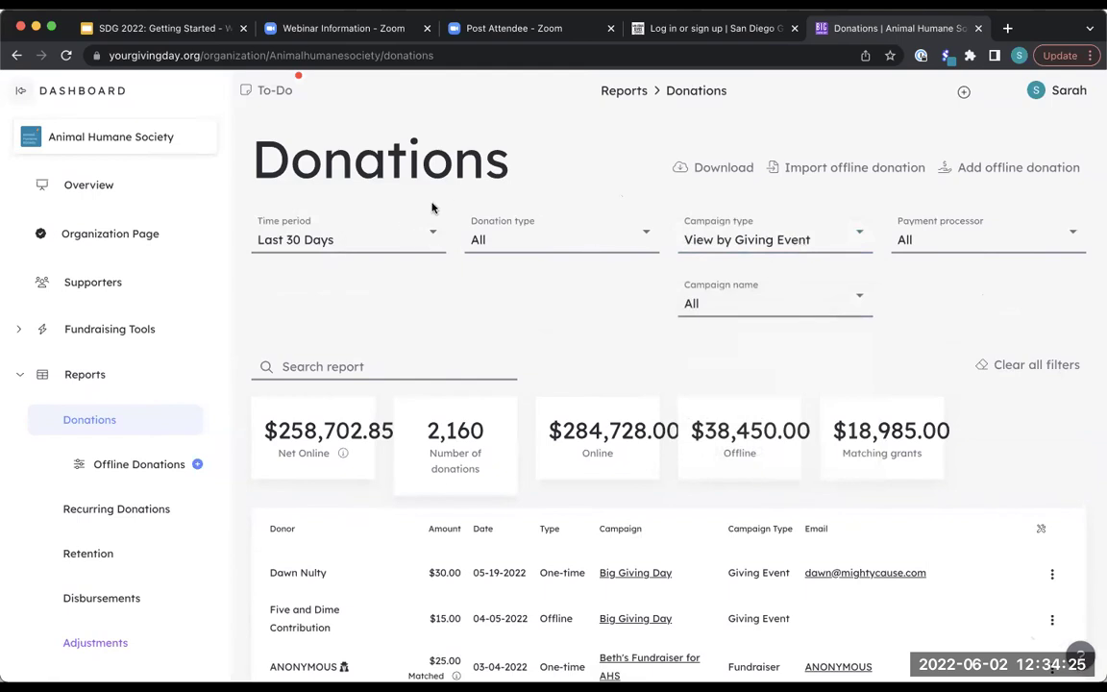
Open the Retention report and check its status and time period filter choices, leaving both filters as they are.
left_click(88, 381)
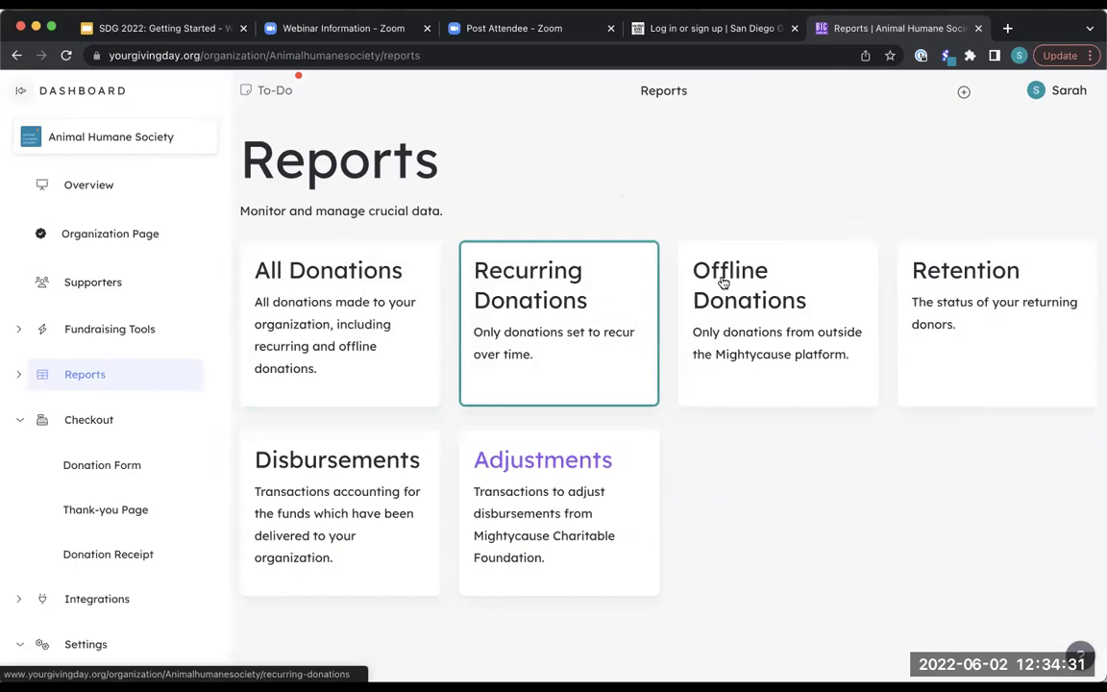
left_click(989, 302)
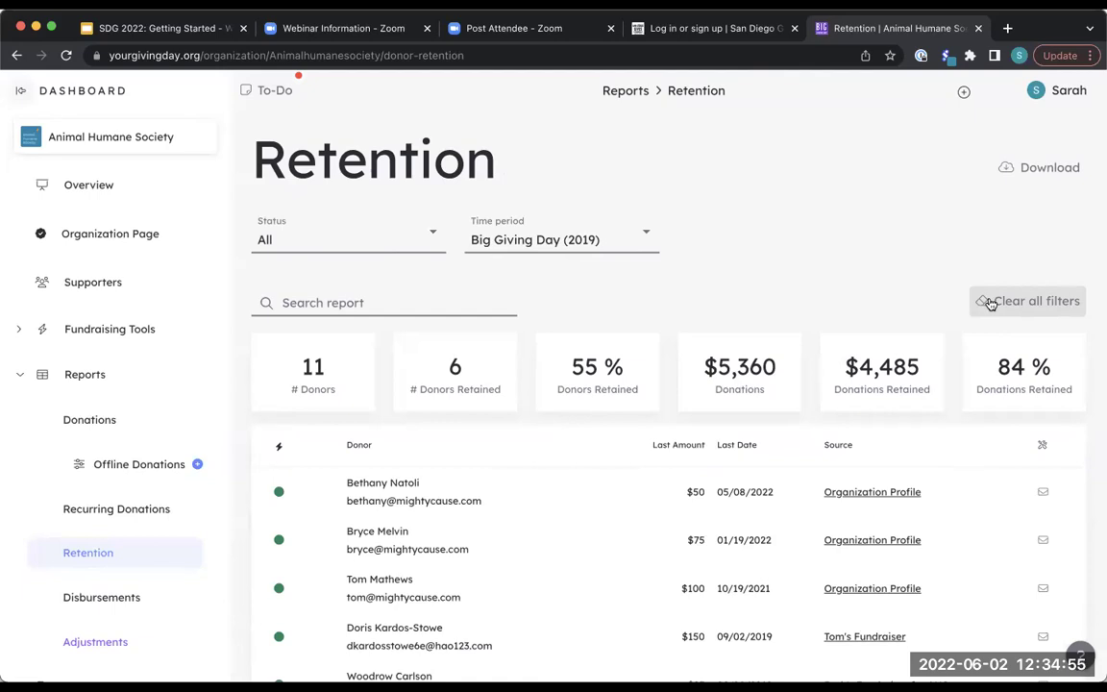
left_click(434, 247)
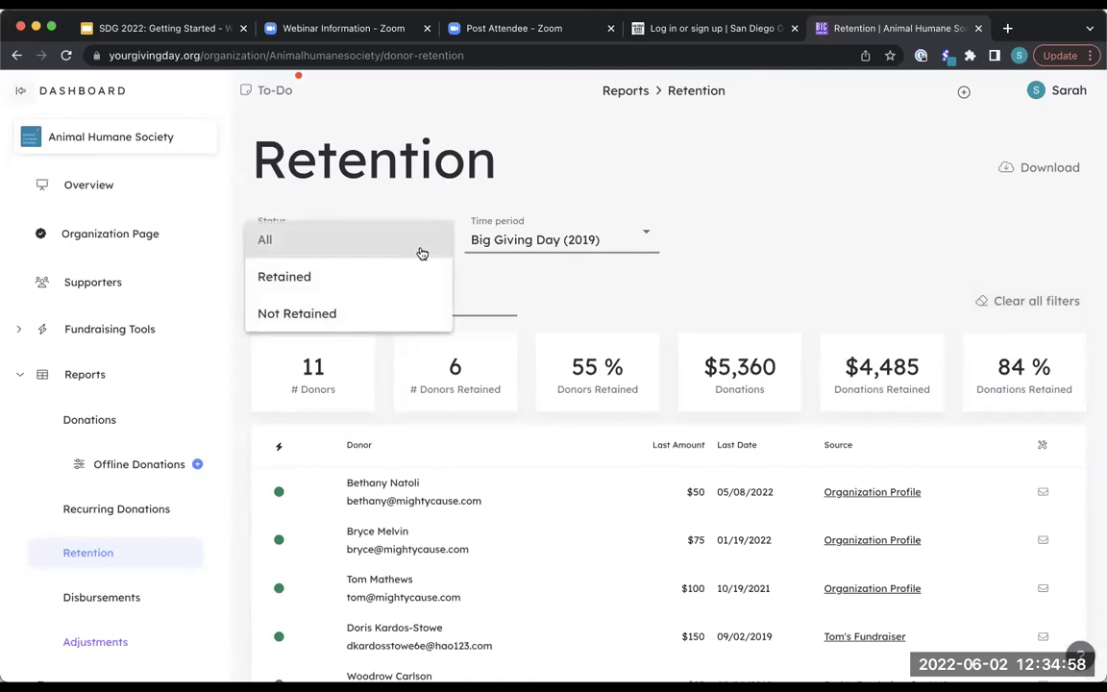
left_click(561, 241)
left_click(566, 239)
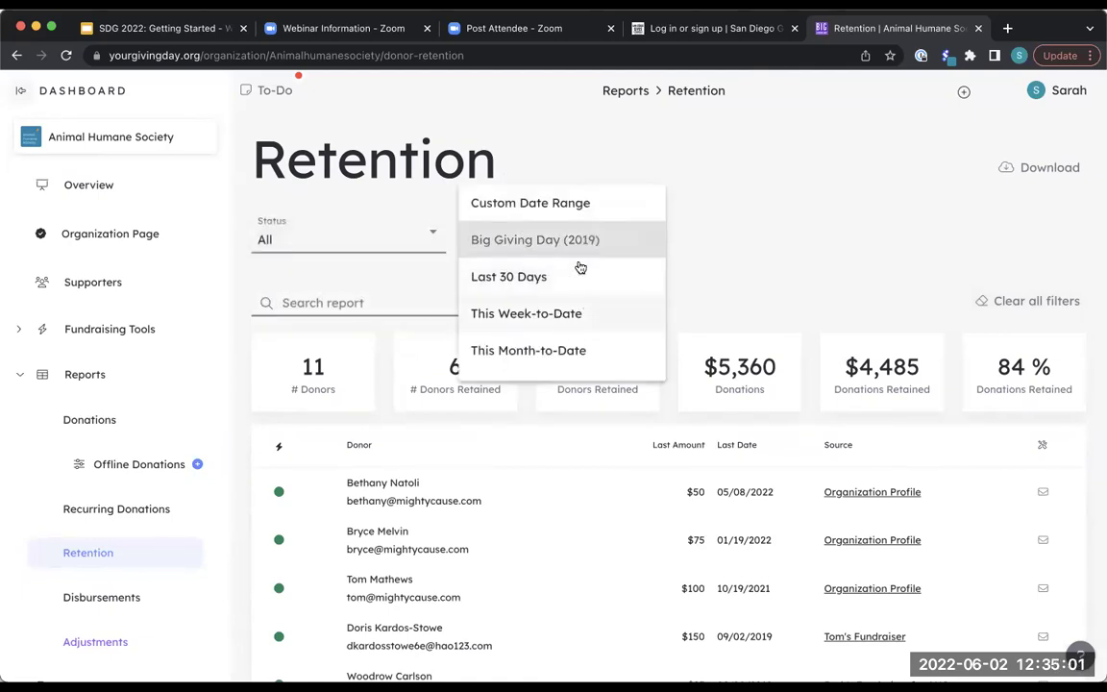
left_click(684, 237)
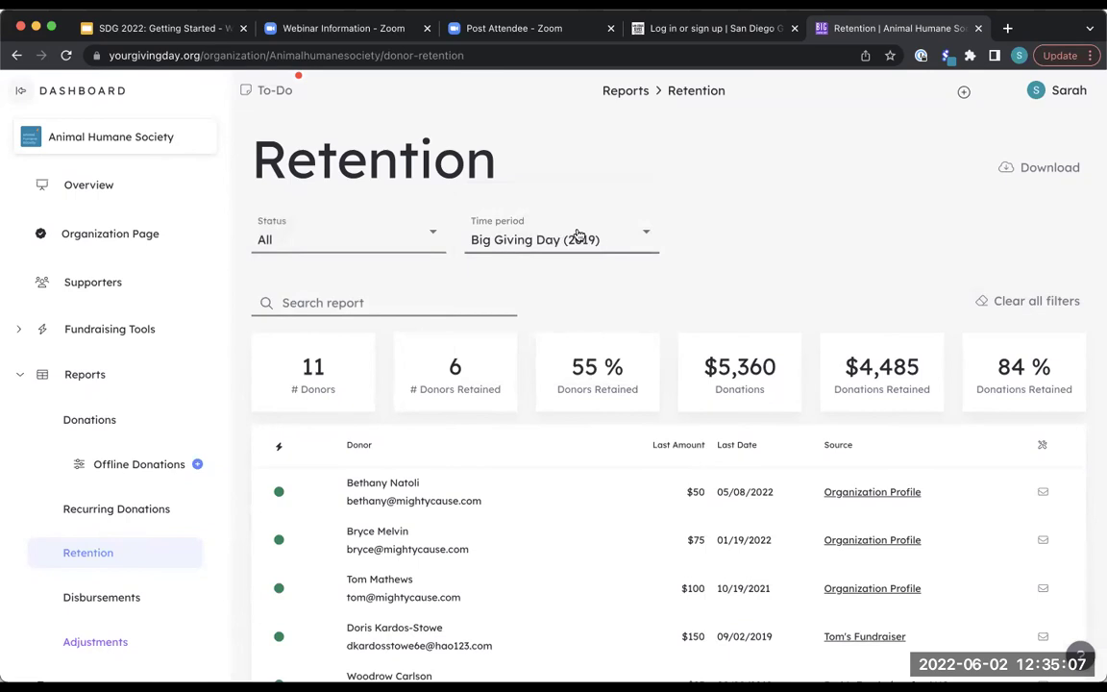
left_click(384, 242)
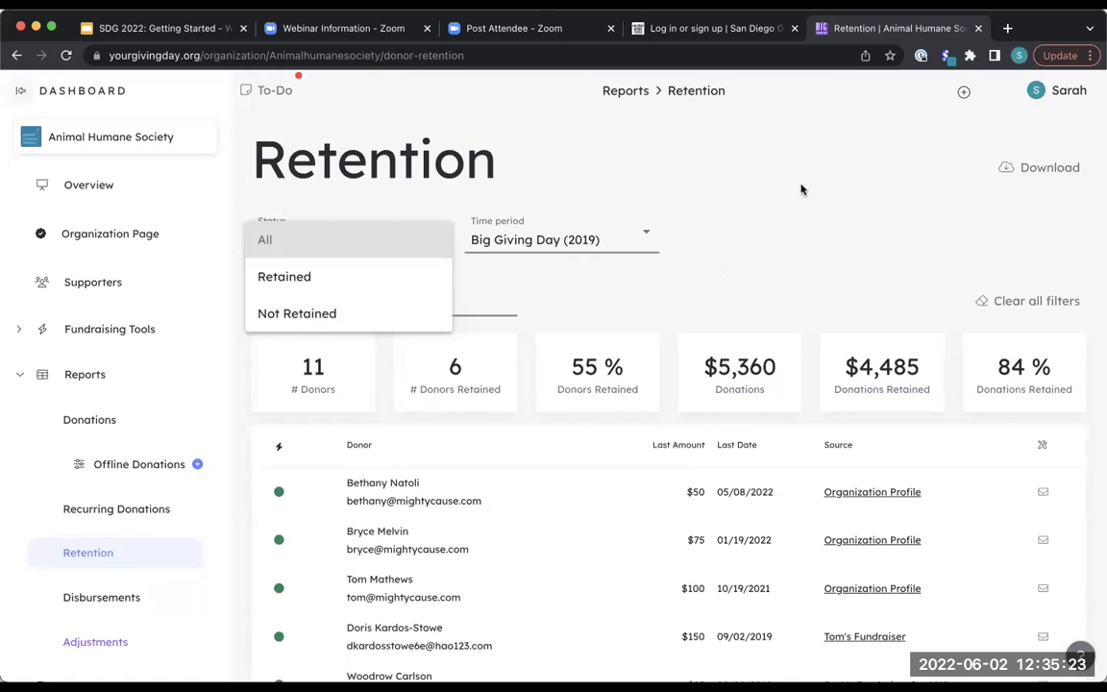
left_click(713, 233)
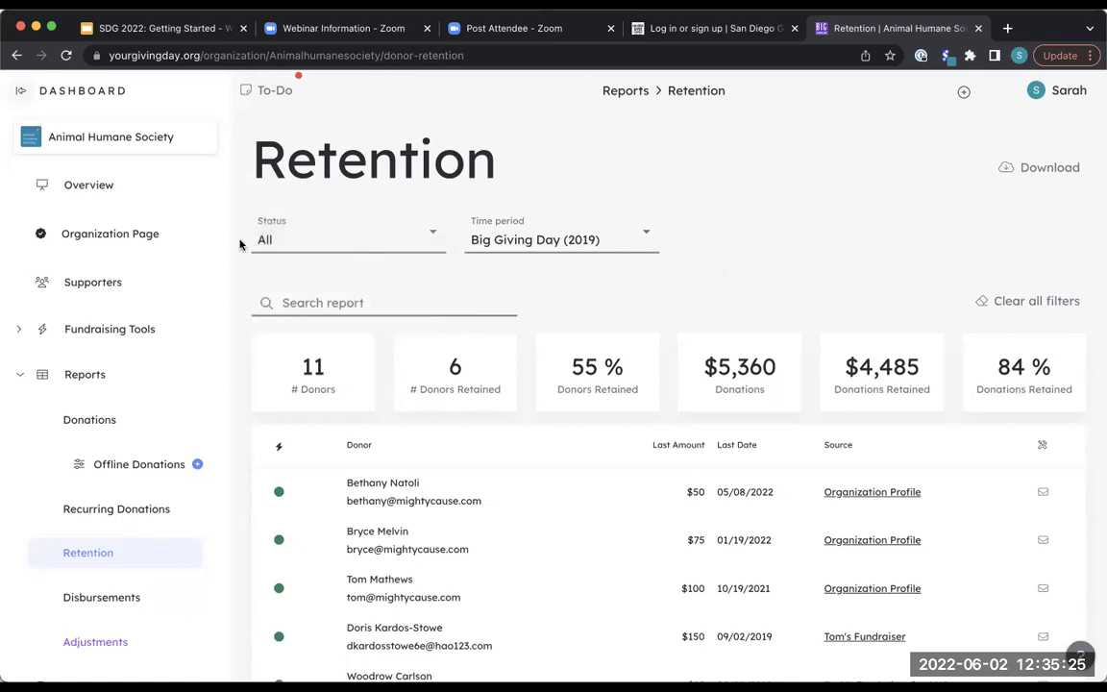
Open the Offline Donations report, review the fields for adding an offline donation, and close that form without saving.
left_click(94, 375)
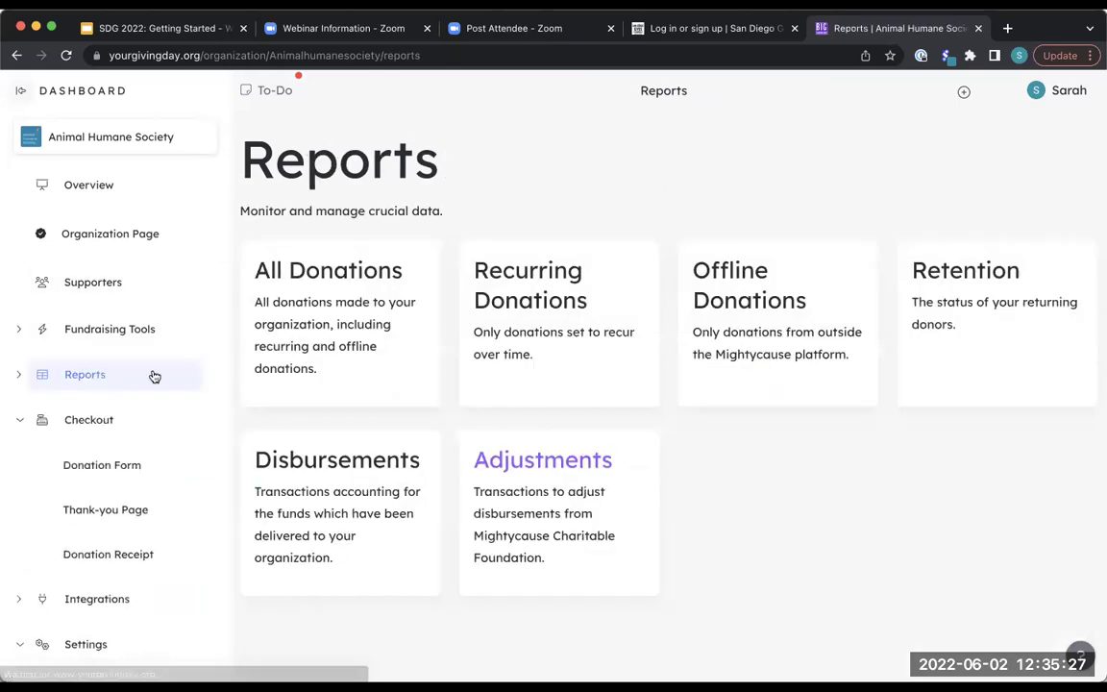
scroll(581, 325, "down", 1)
left_click(784, 272)
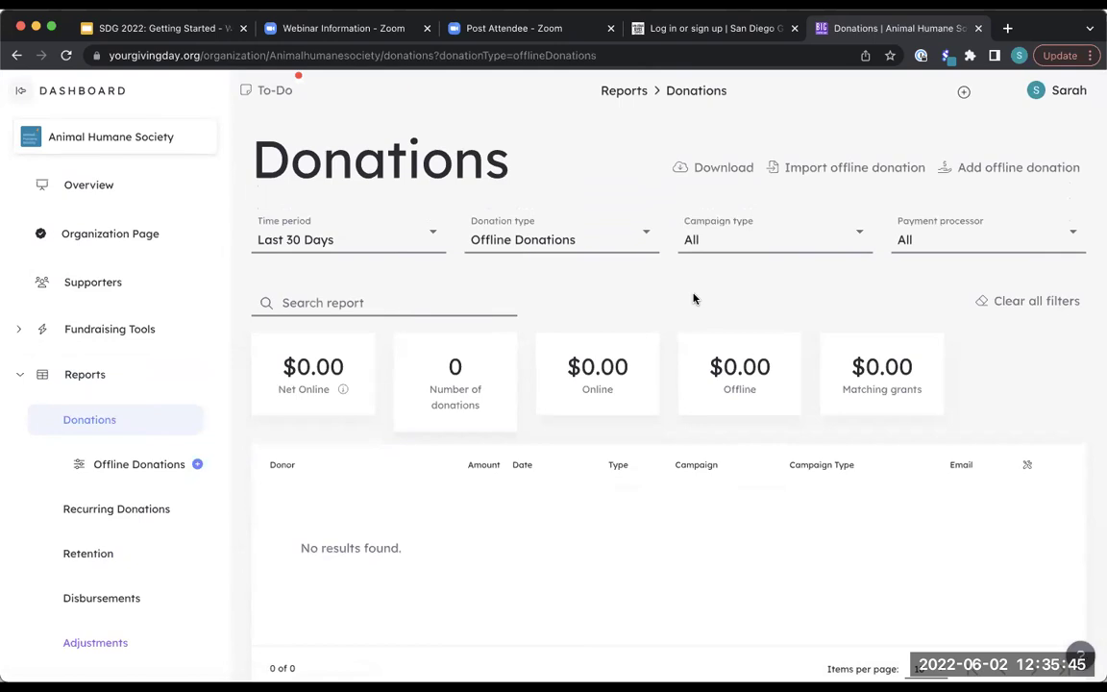
left_click(1017, 174)
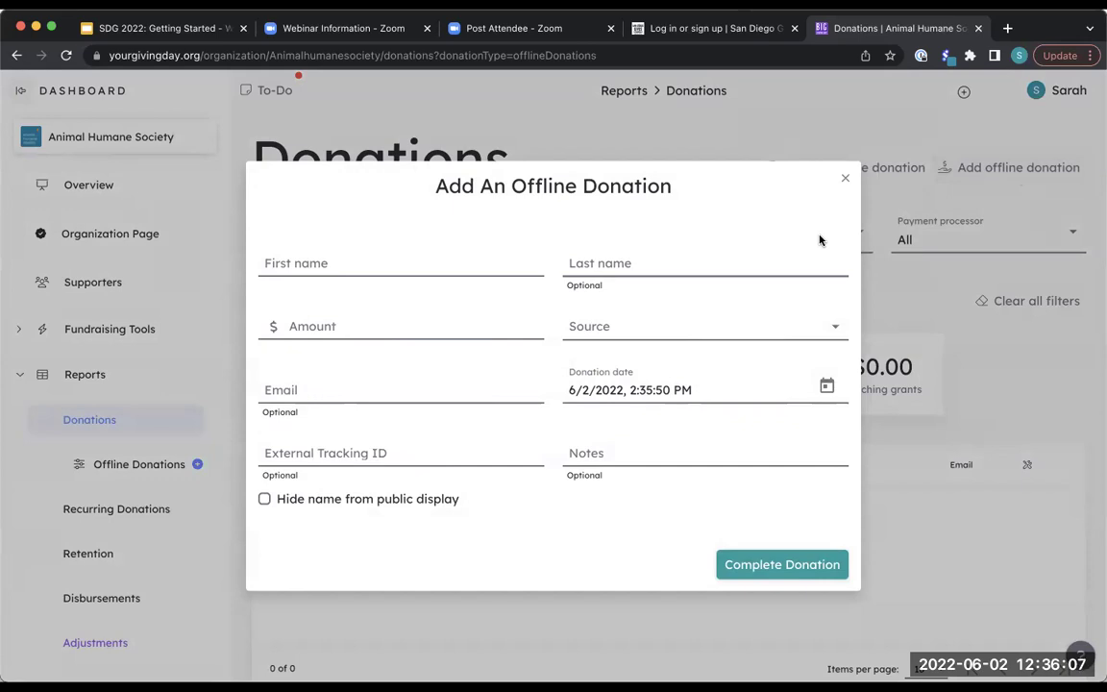
left_click(771, 116)
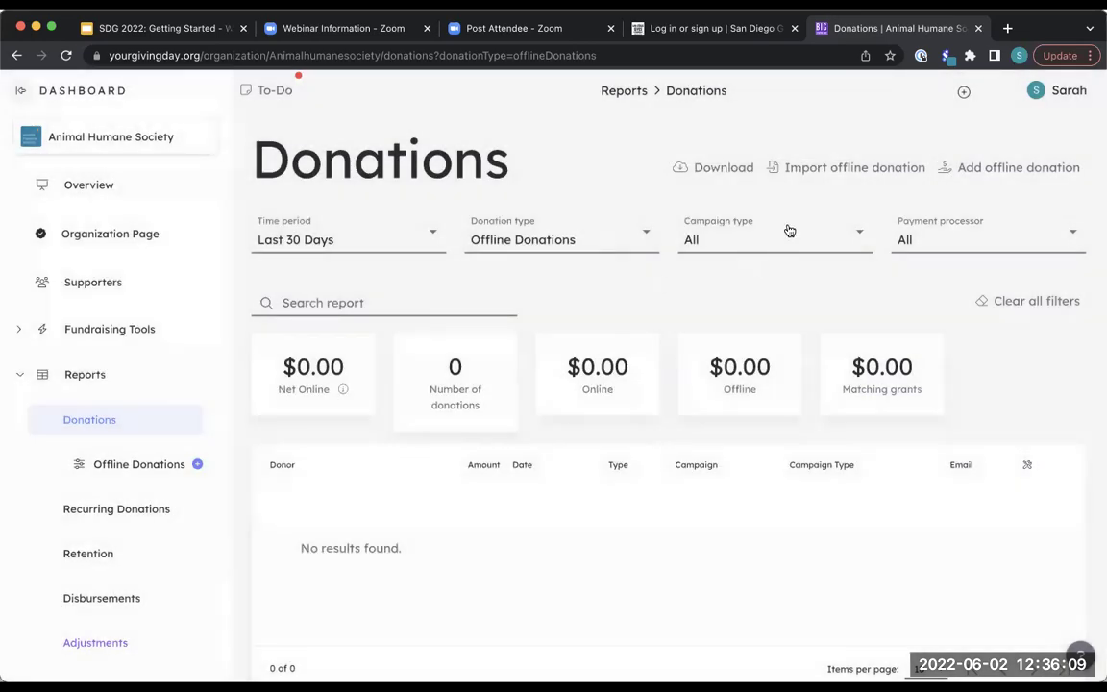
Leave the donations report and open the Fundraising Tools overview.
left_click(340, 300)
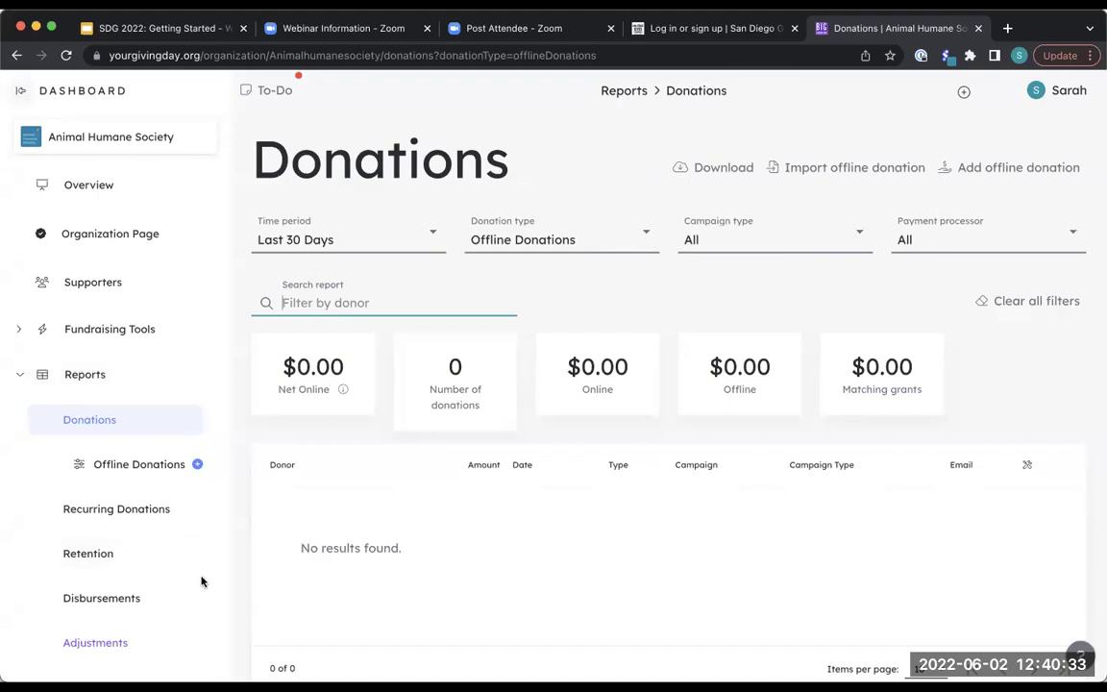
left_click(95, 380)
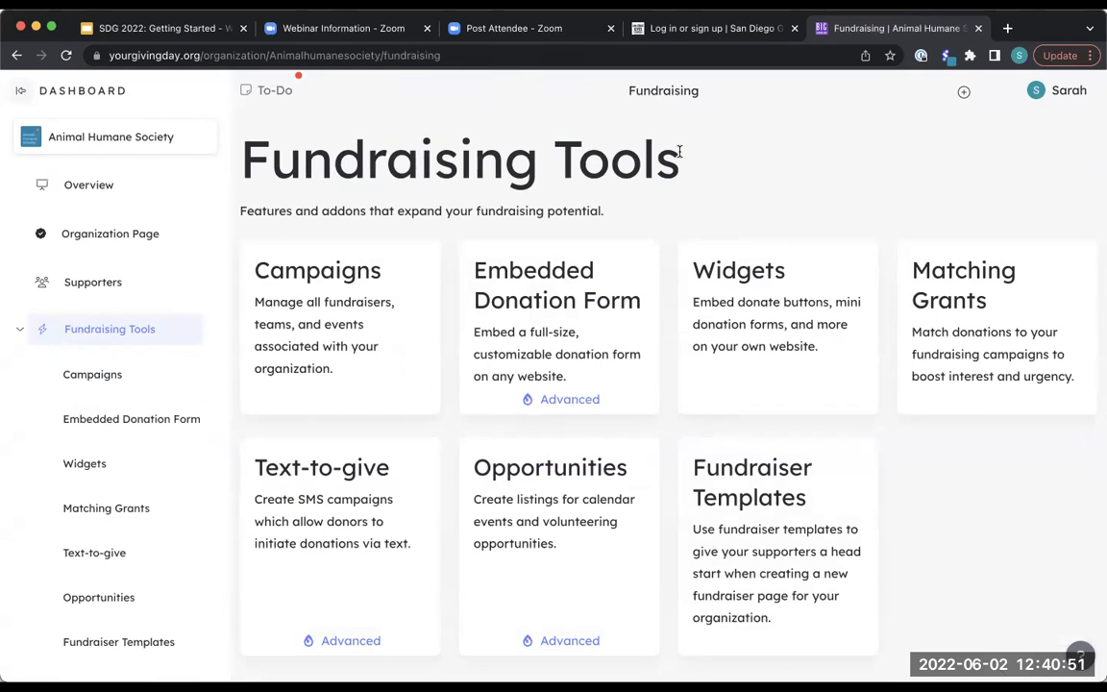
Open Matching Grants from Fundraising Tools and review the live, upcoming and past matches in the Match Manager.
left_click(982, 312)
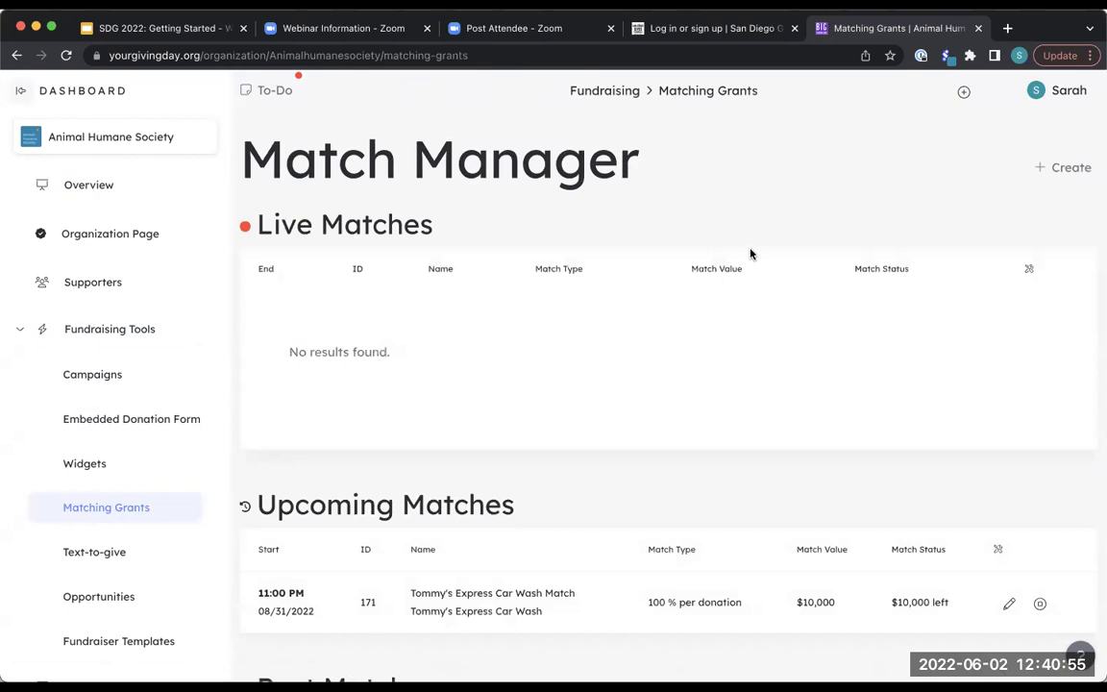
scroll(823, 331, "down", 3)
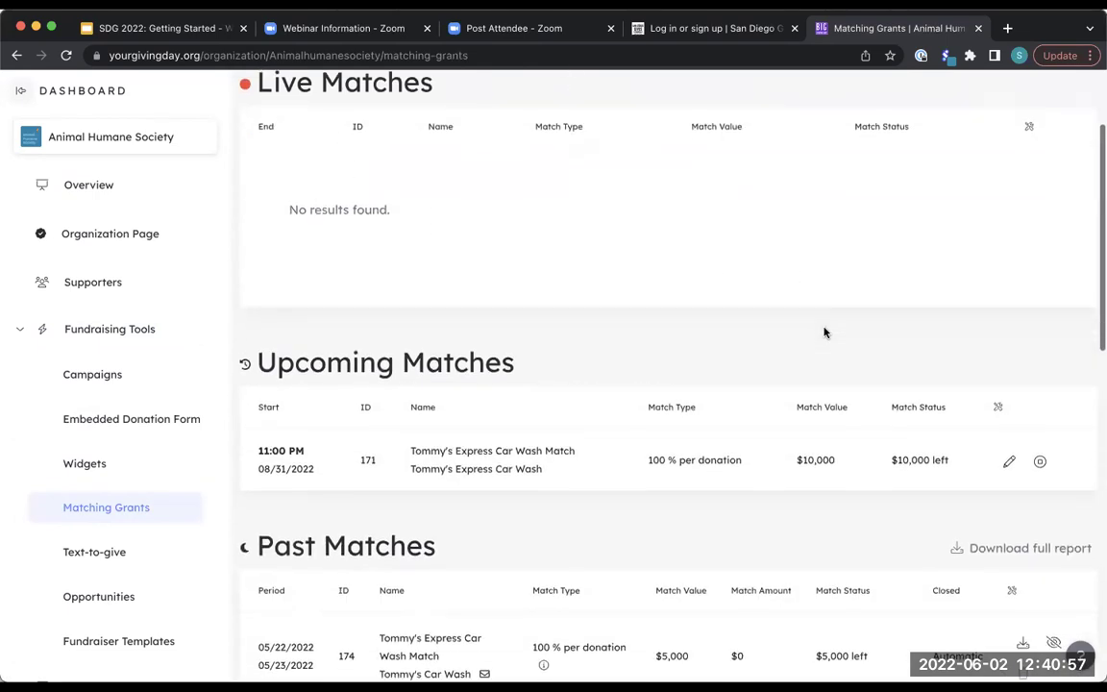
scroll(542, 328, "down", 3)
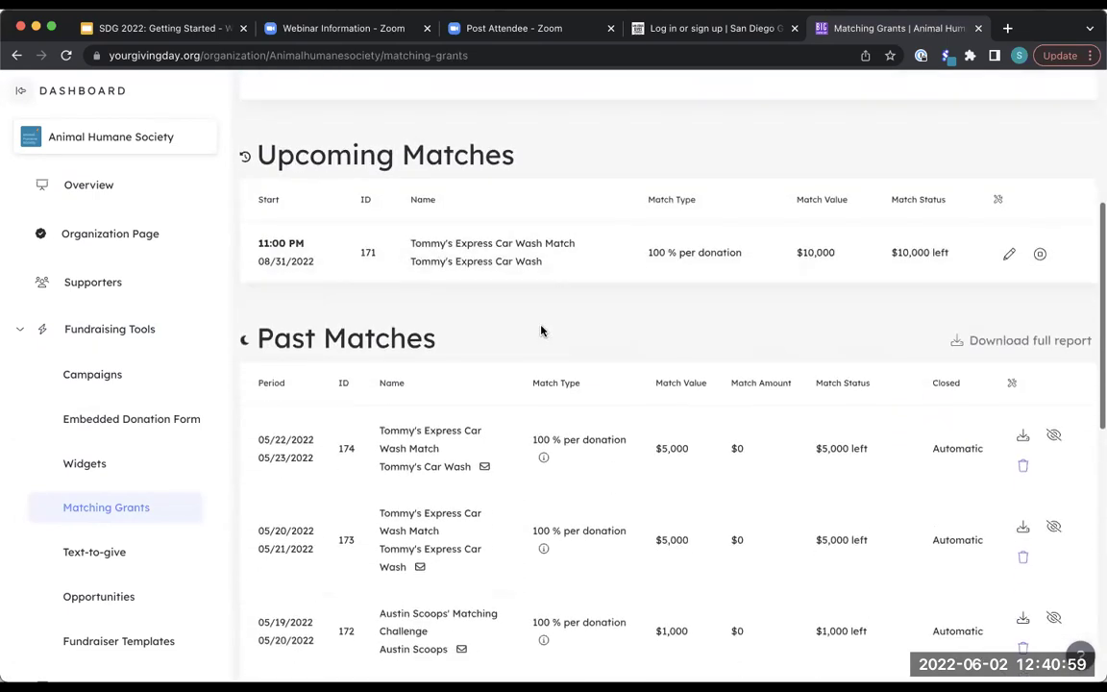
scroll(824, 432, "down", 5)
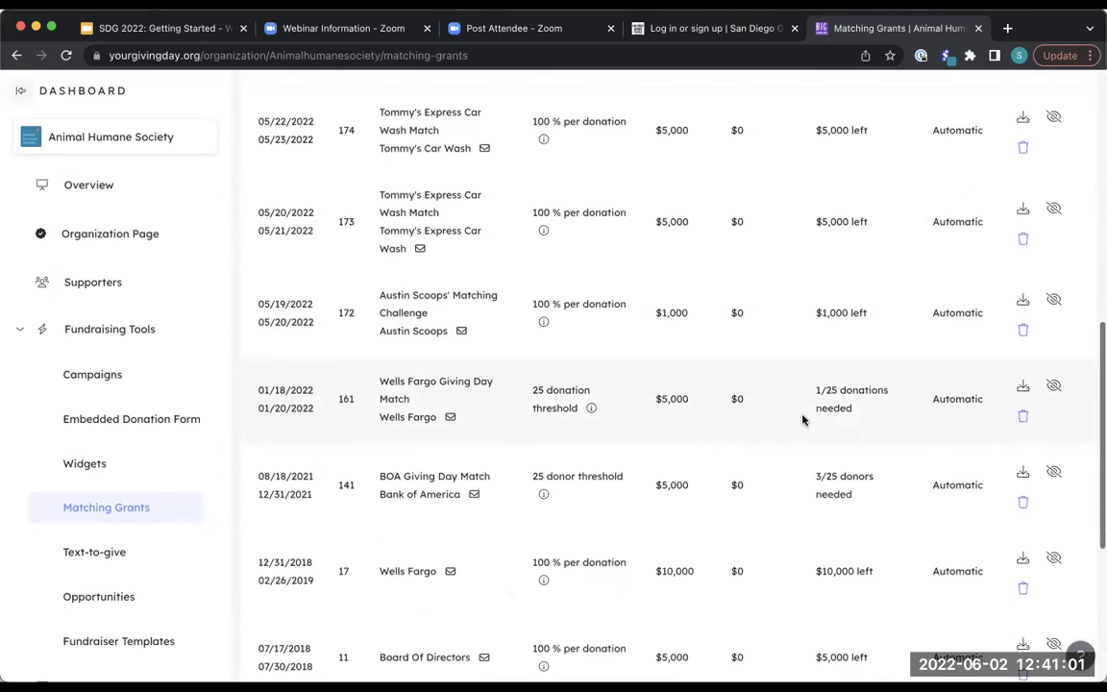
scroll(802, 417, "up", 10)
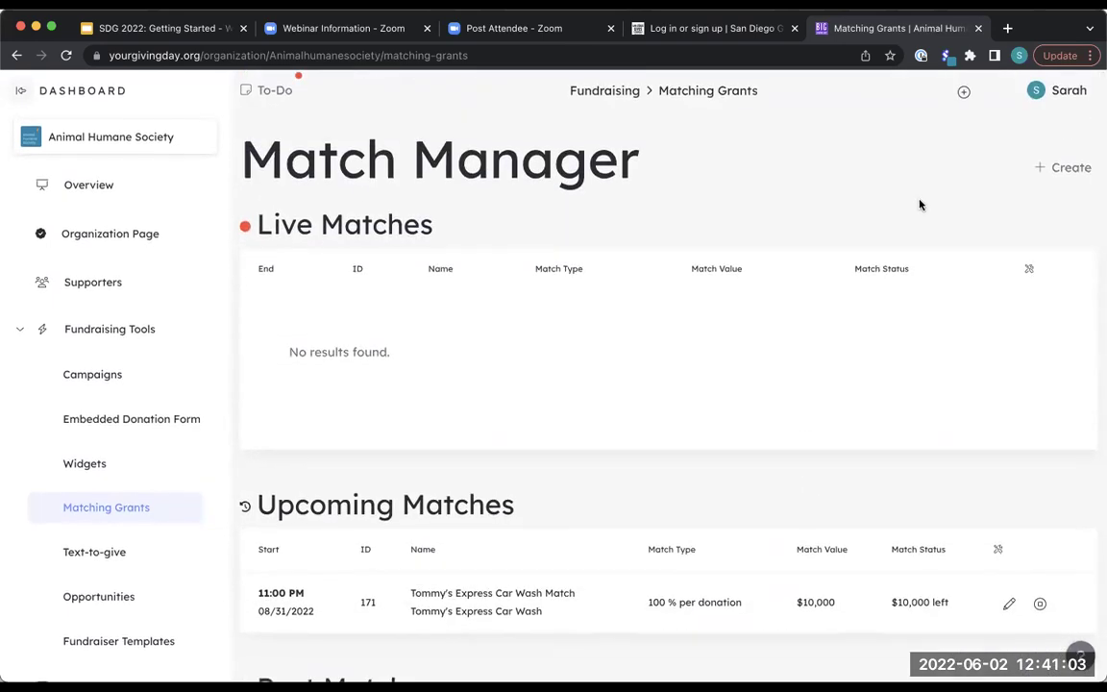
Open the form for creating a new match and review its sponsor, date, match type, condition and email fields without creating a match.
left_click(1064, 171)
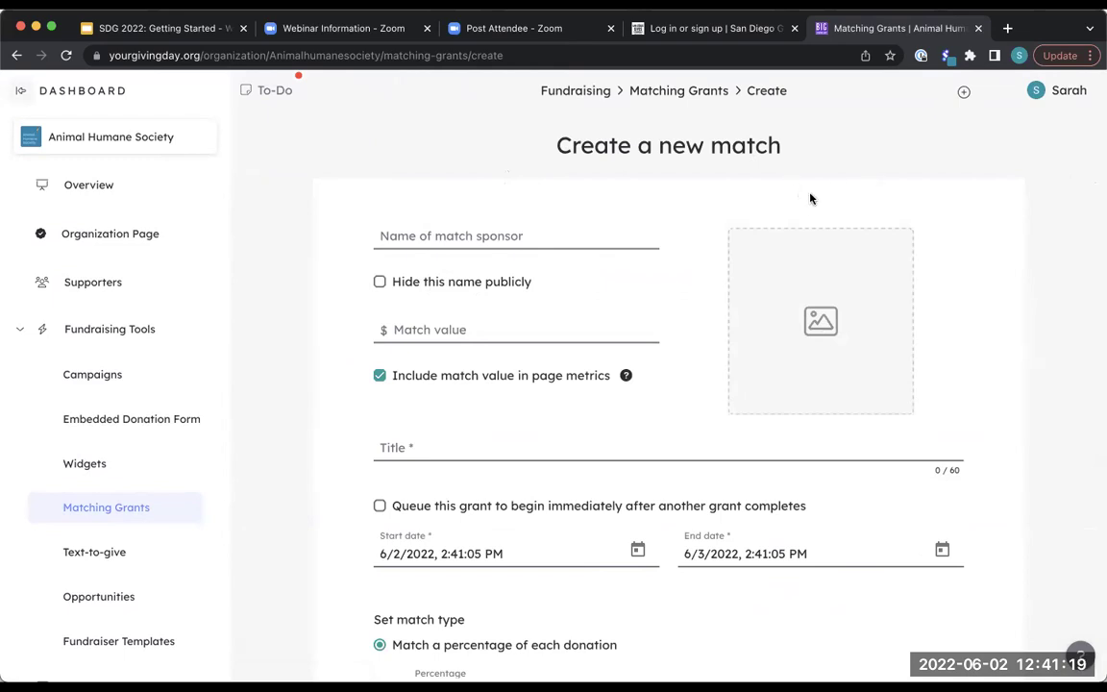
scroll(810, 198, "down", 5)
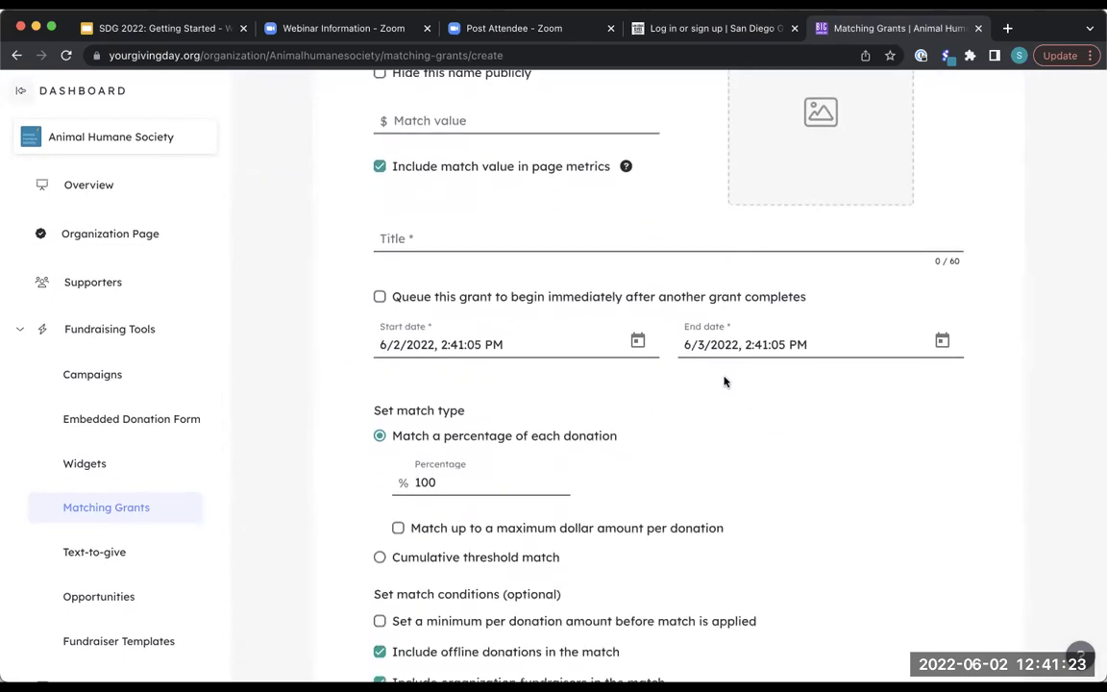
scroll(726, 384, "down", 3)
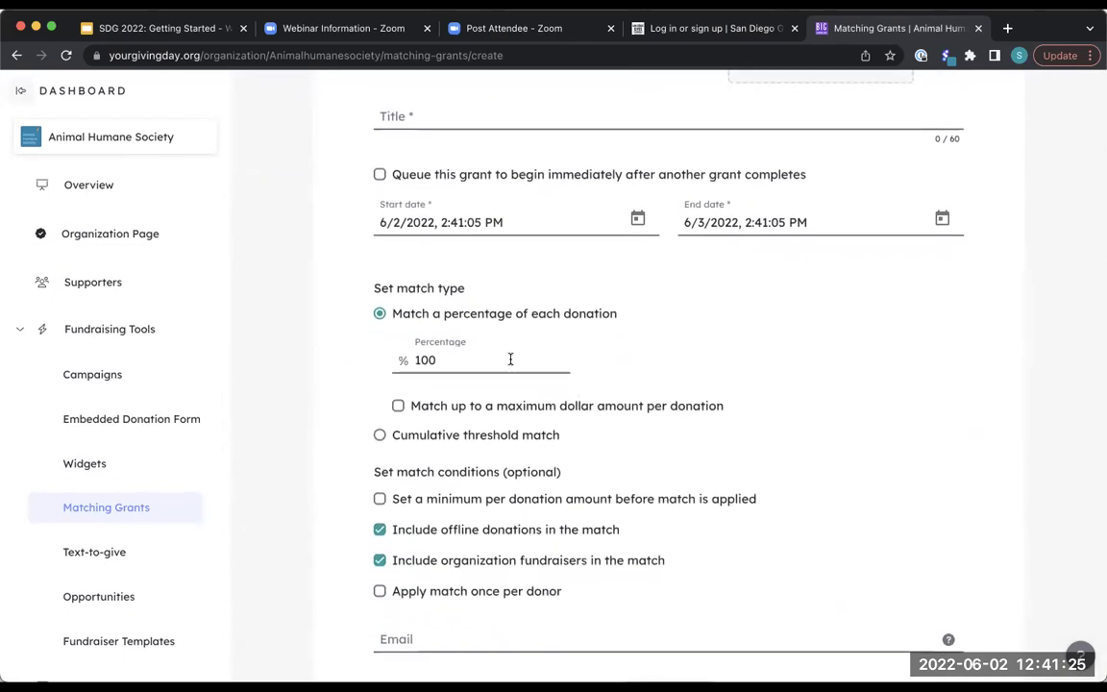
scroll(509, 360, "down", 1)
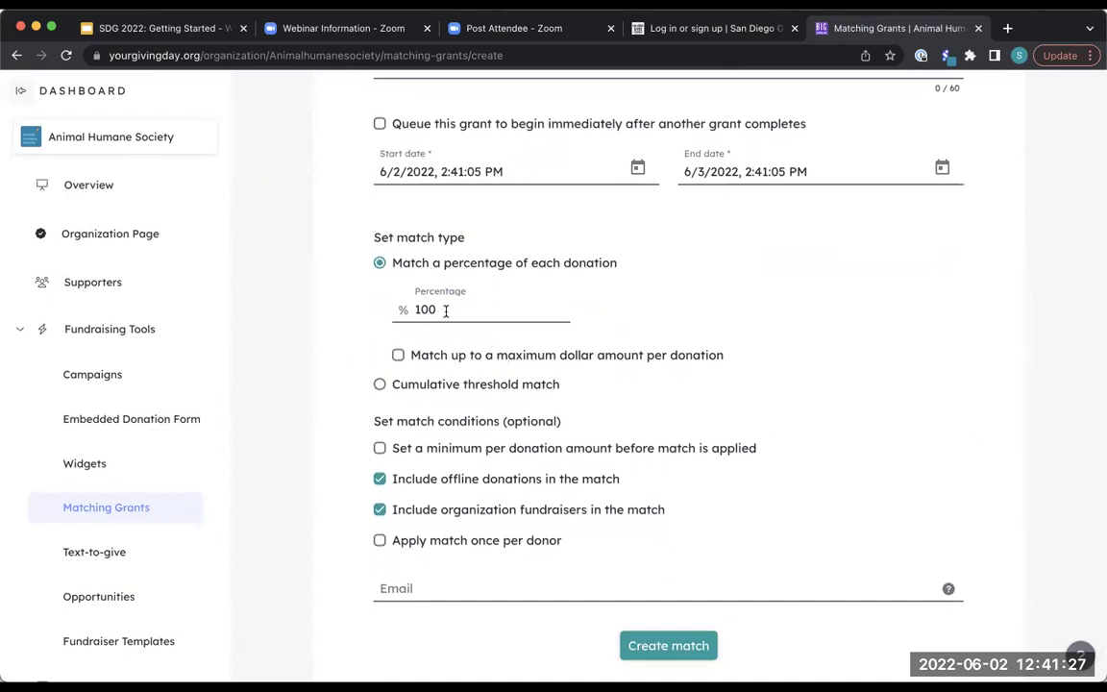
scroll(487, 337, "down", 1)
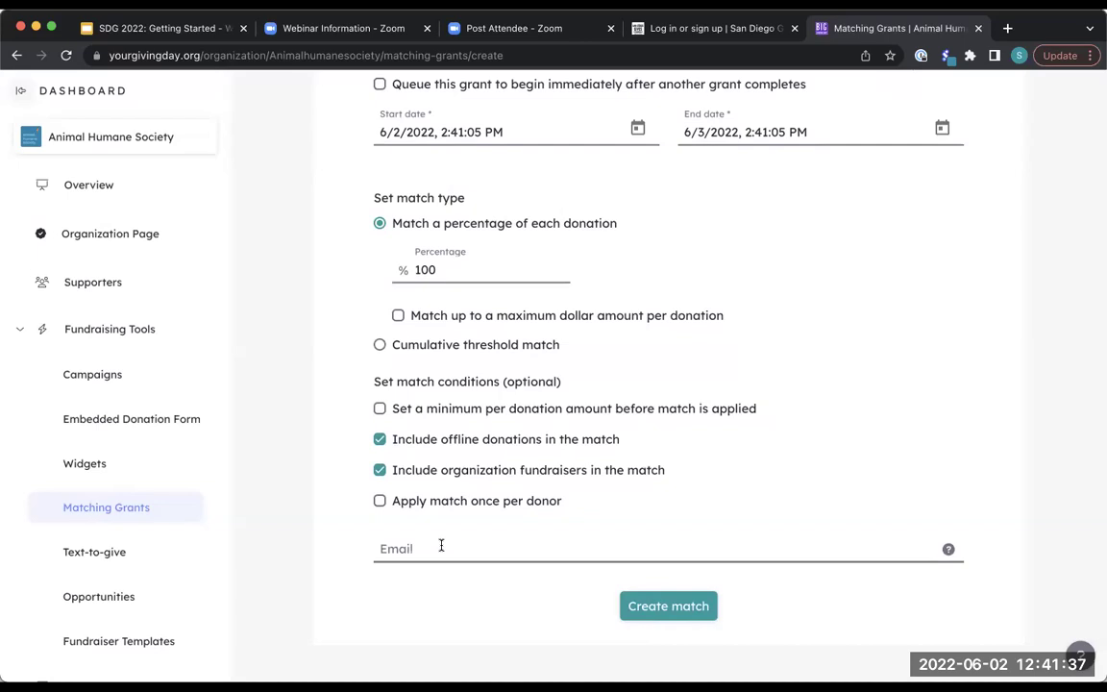
scroll(710, 264, "up", 5)
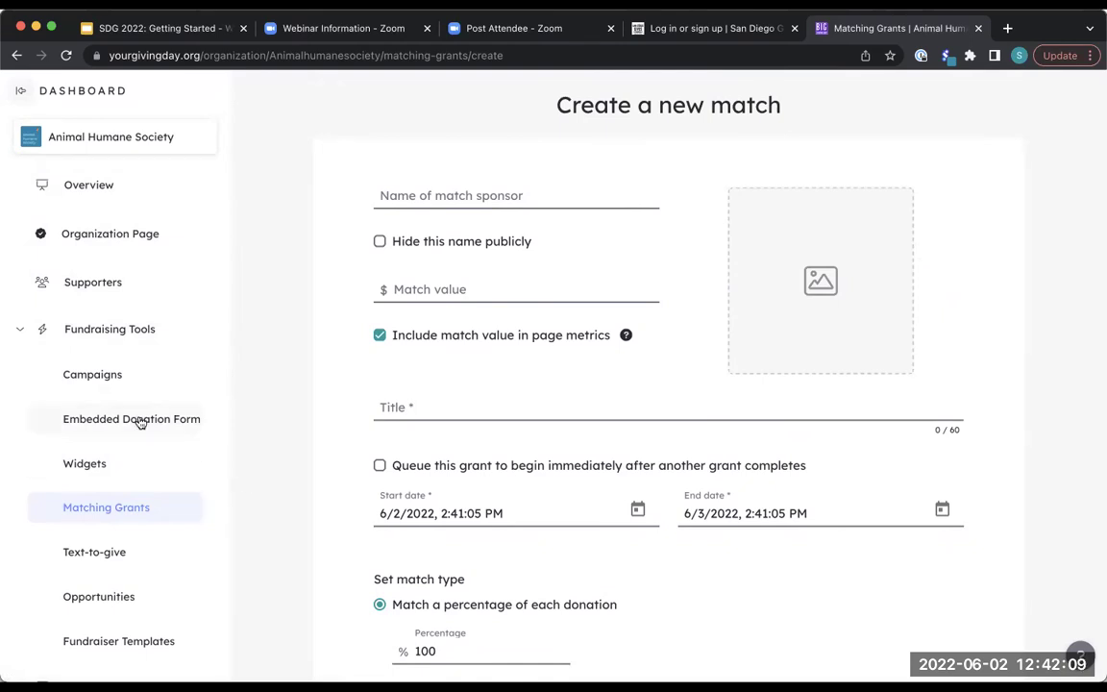
Open General Settings for the organization and collapse the expanded groups in the dashboard navigation, including Checkout and Fundraising Tools.
scroll(140, 421, "down", 5)
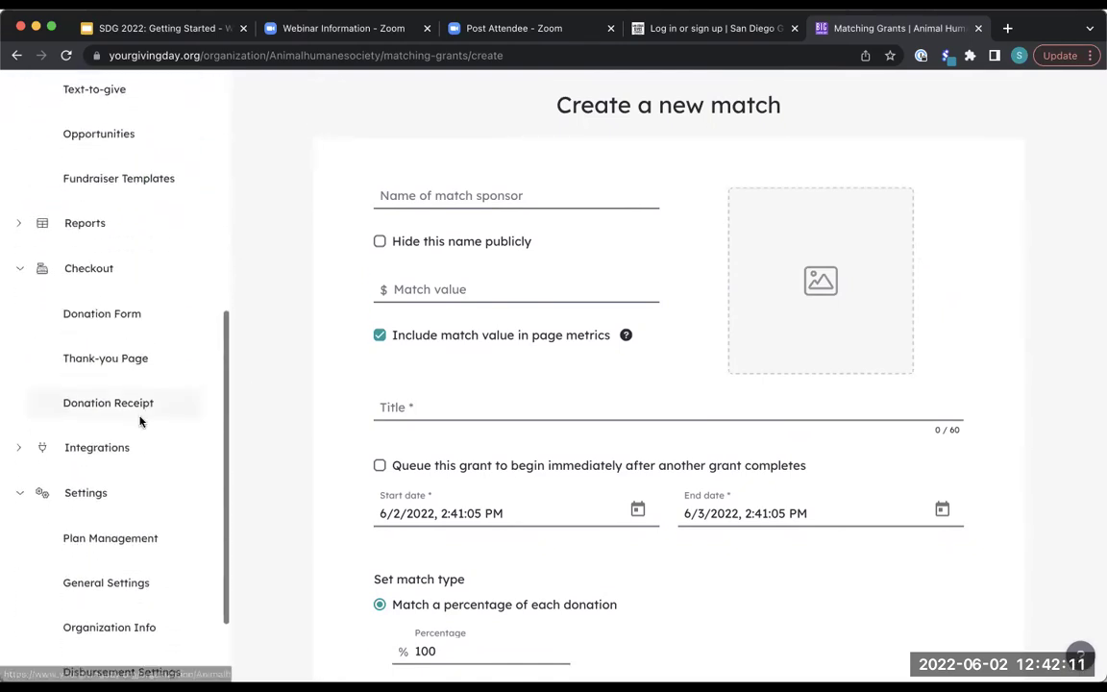
left_click(89, 490)
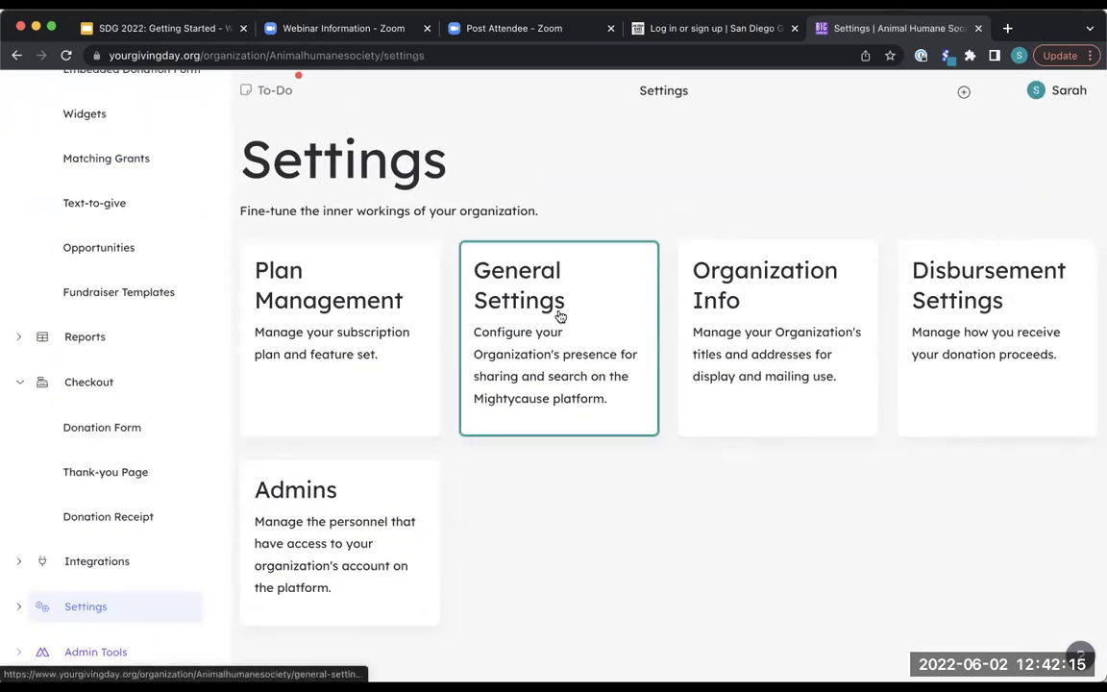
left_click(558, 314)
left_click(20, 382)
left_click(20, 473)
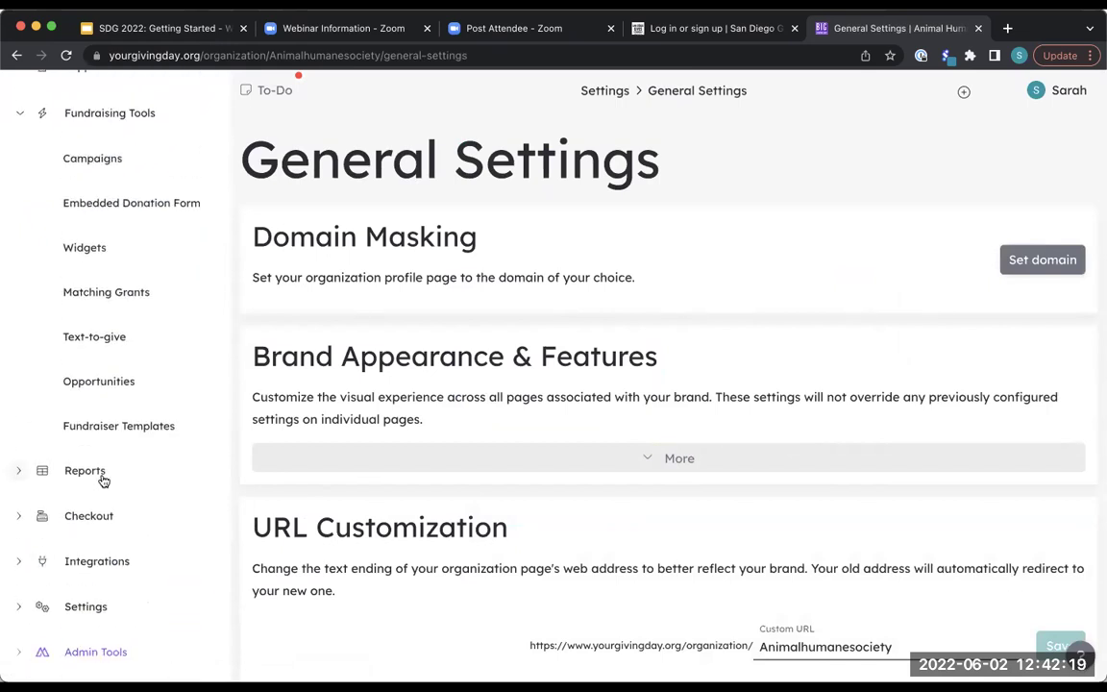
left_click(18, 114)
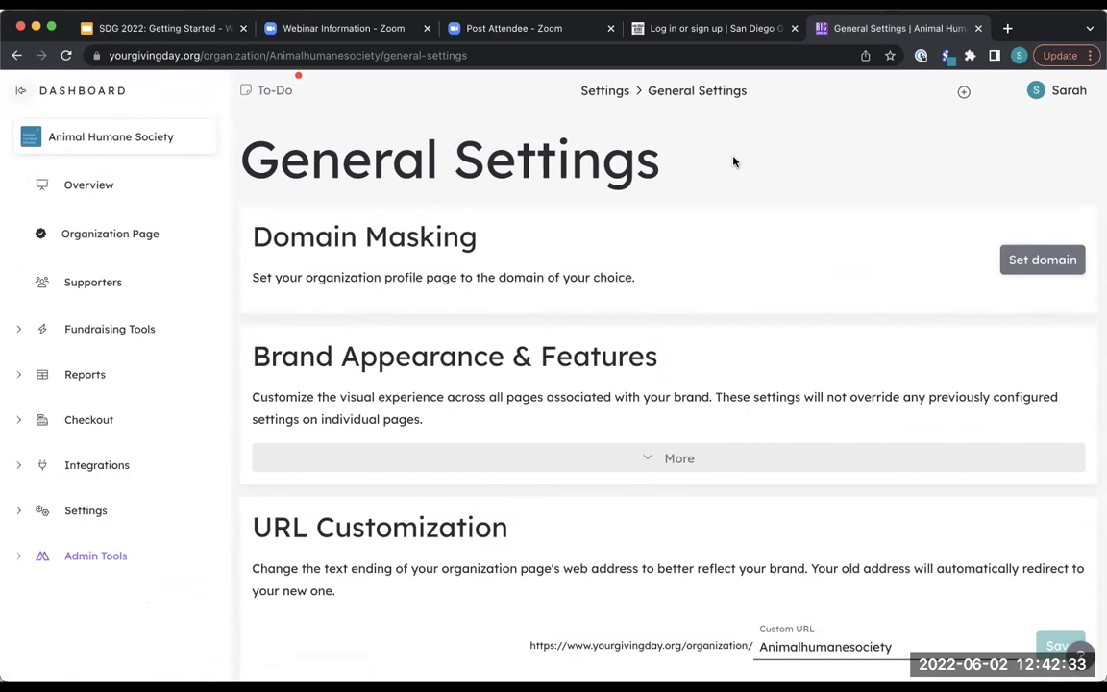
Review the URL Customization, Discoverability and Alternate Search Names settings, return to the Settings overview and collapse its navigation group.
scroll(765, 213, "down", 2)
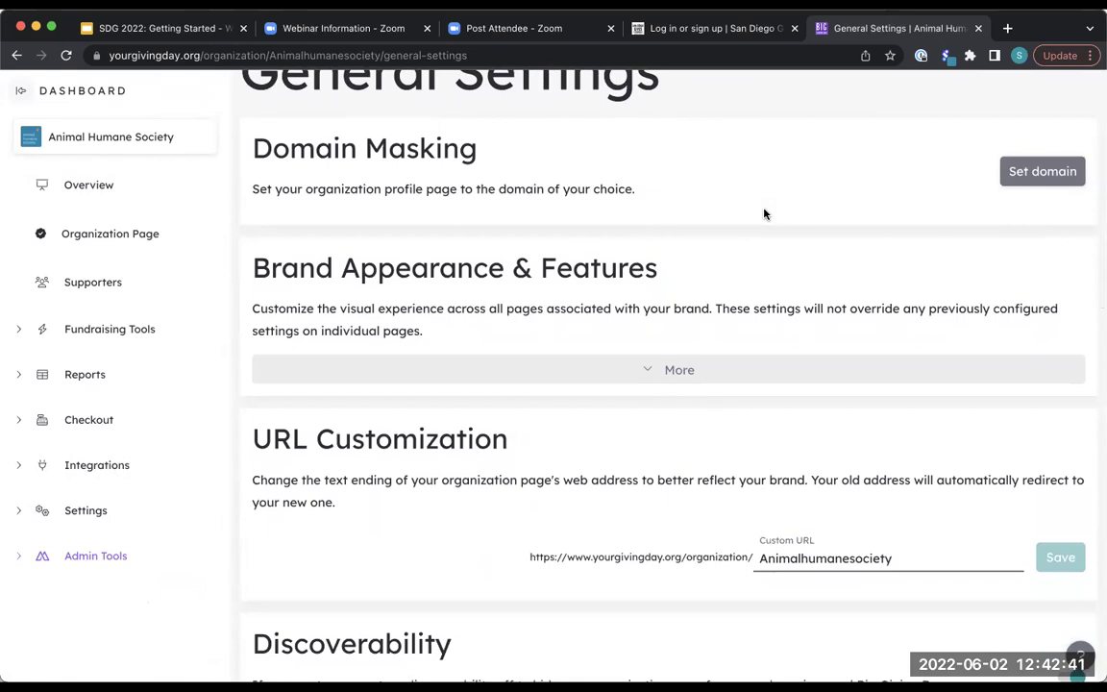
scroll(433, 278, "down", 3)
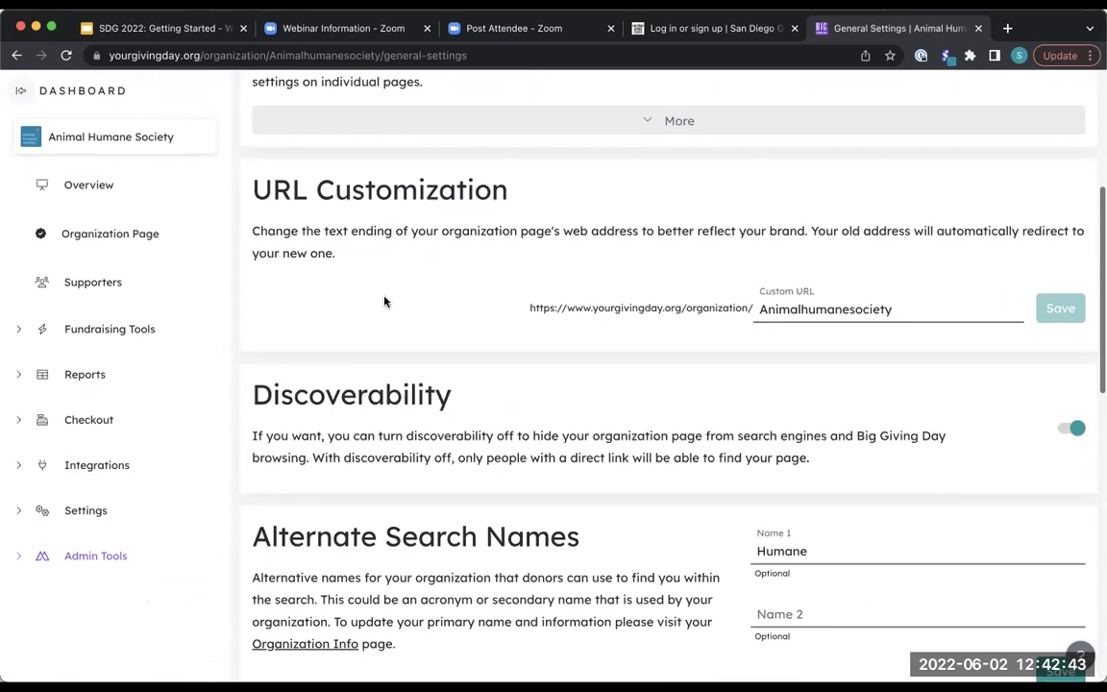
left_click(70, 512)
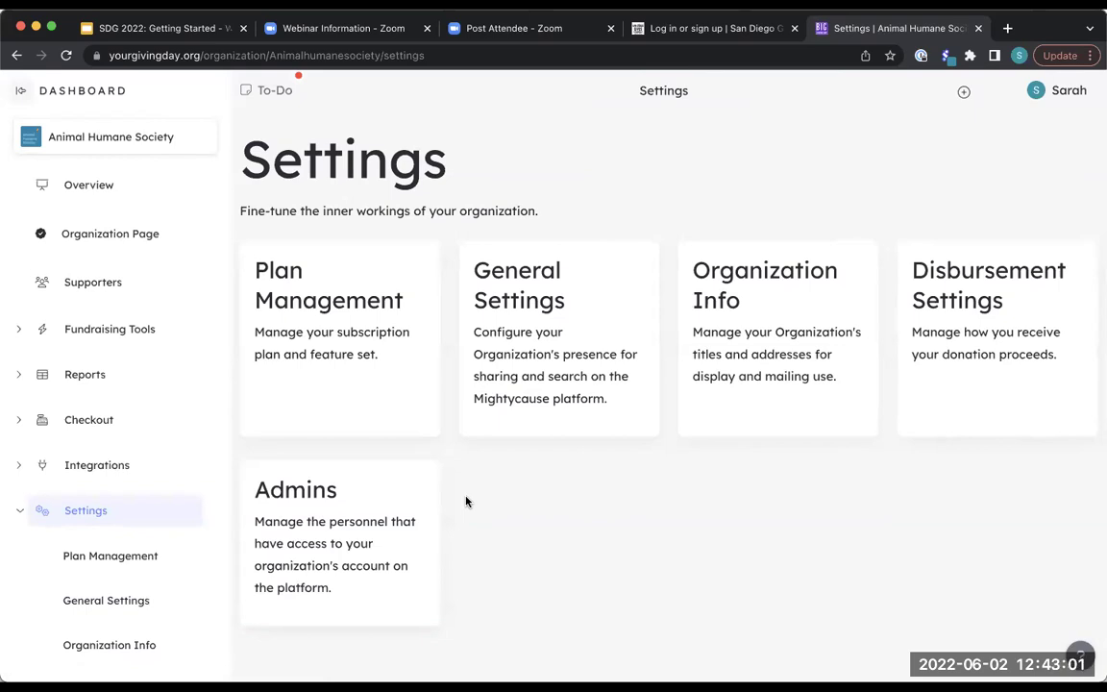
left_click(57, 509)
Open Widgets from Fundraising Tools and check the available widget styles, leaving Mini donation form selected.
left_click(101, 343)
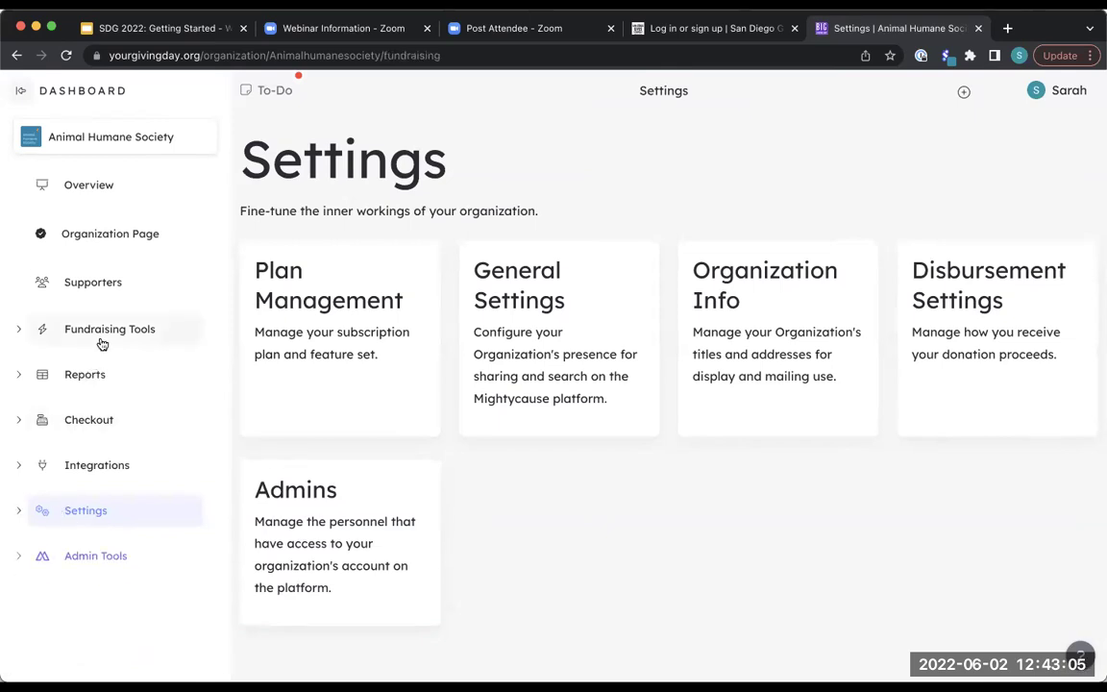
left_click(773, 311)
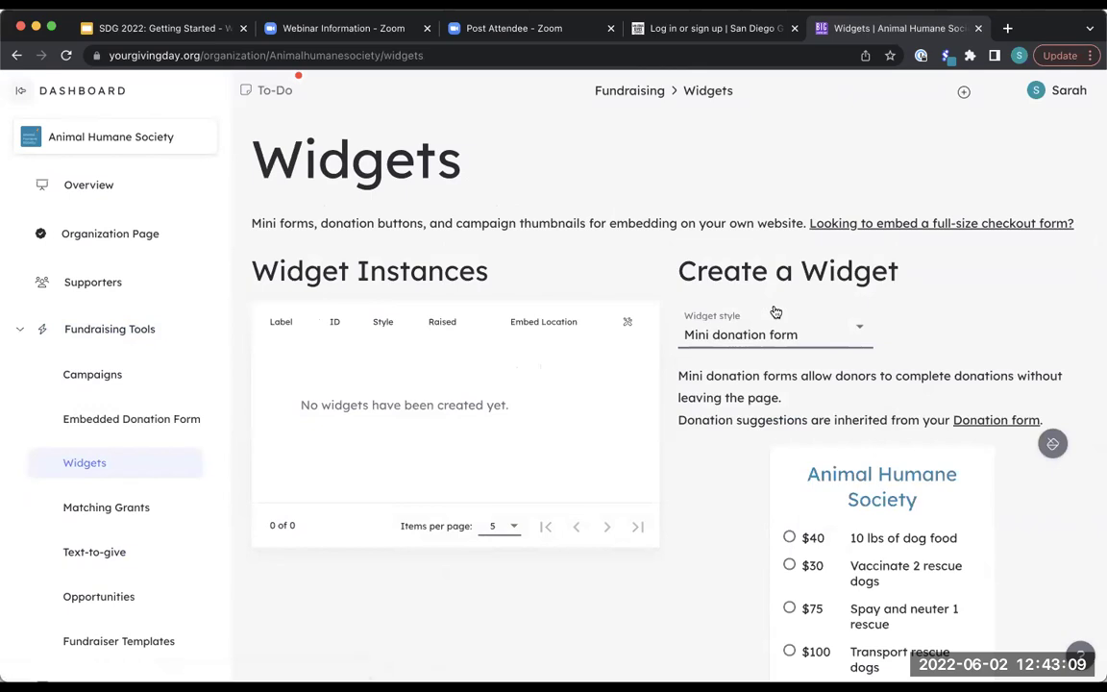
left_click(748, 337)
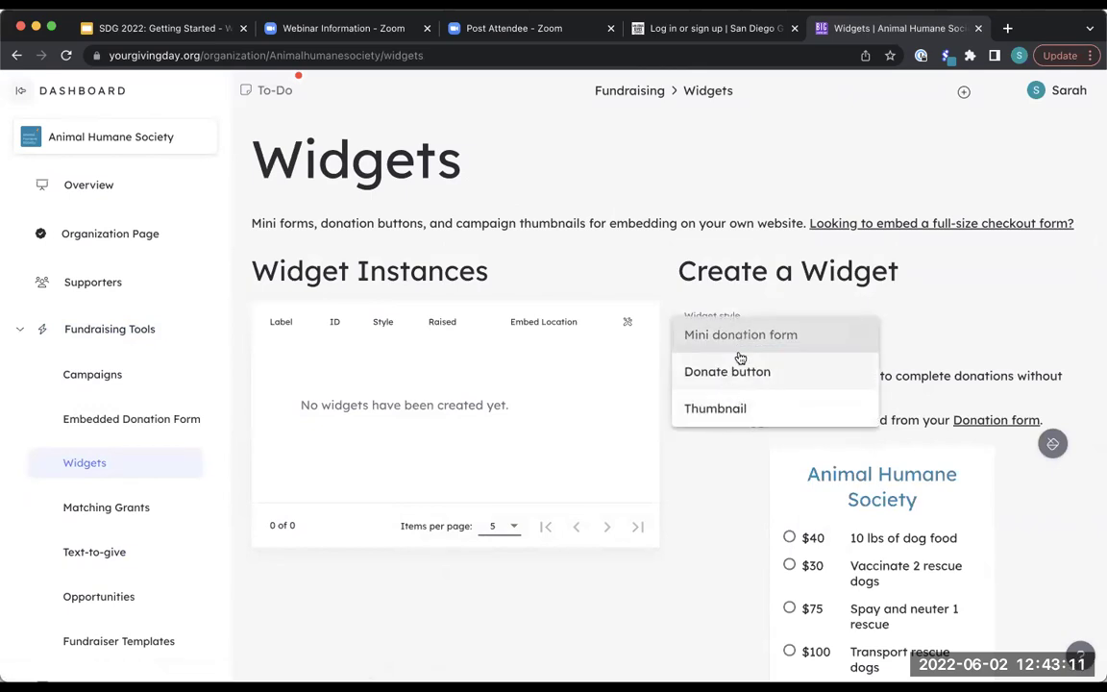
left_click(931, 309)
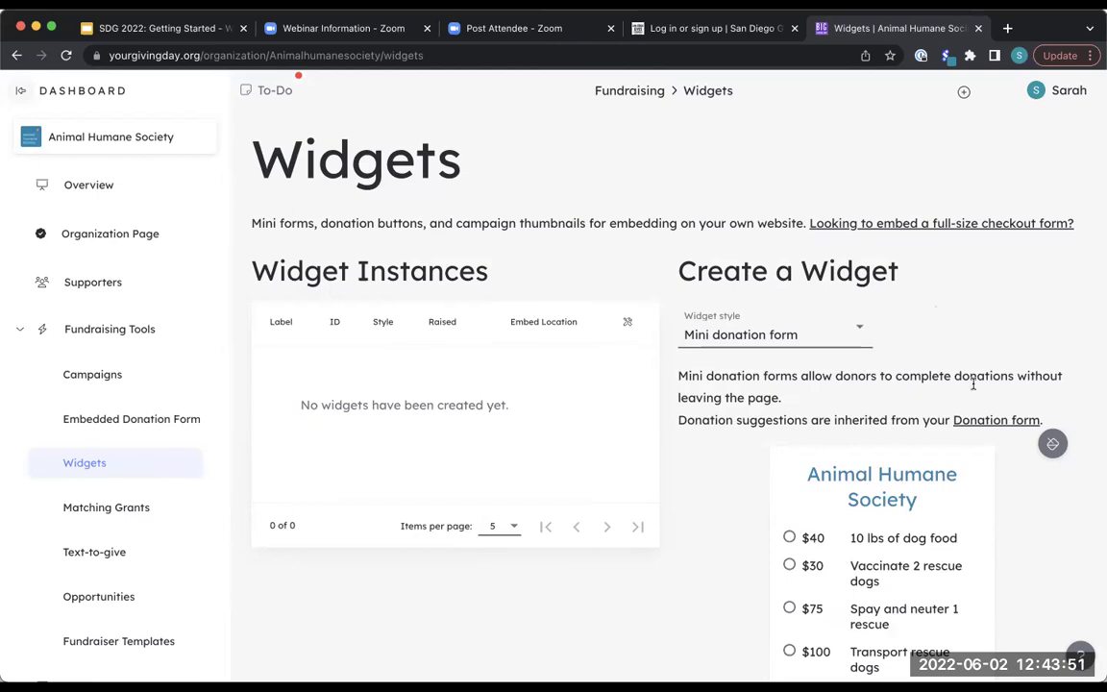
Review the mini donation form preview and switch the widget style to Donate button to preview it.
scroll(966, 375, "down", 5)
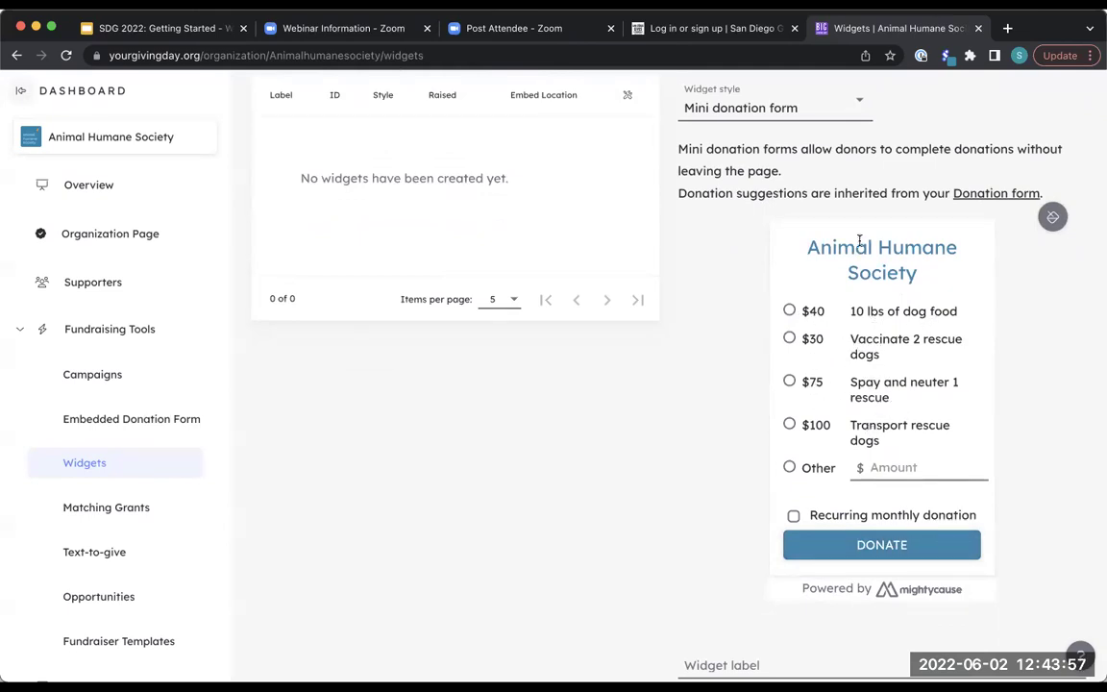
scroll(826, 240, "up", 1)
left_click(811, 137)
left_click(758, 175)
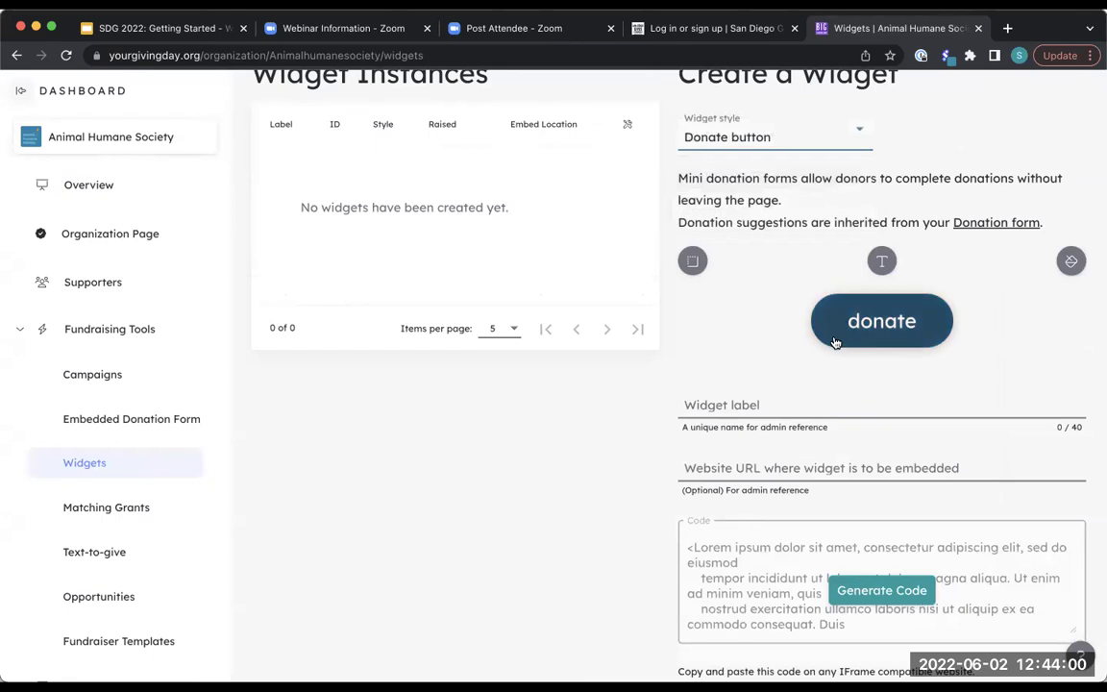
Preview the Thumbnail widget style and set the style back to Mini donation form.
left_click(786, 139)
left_click(754, 180)
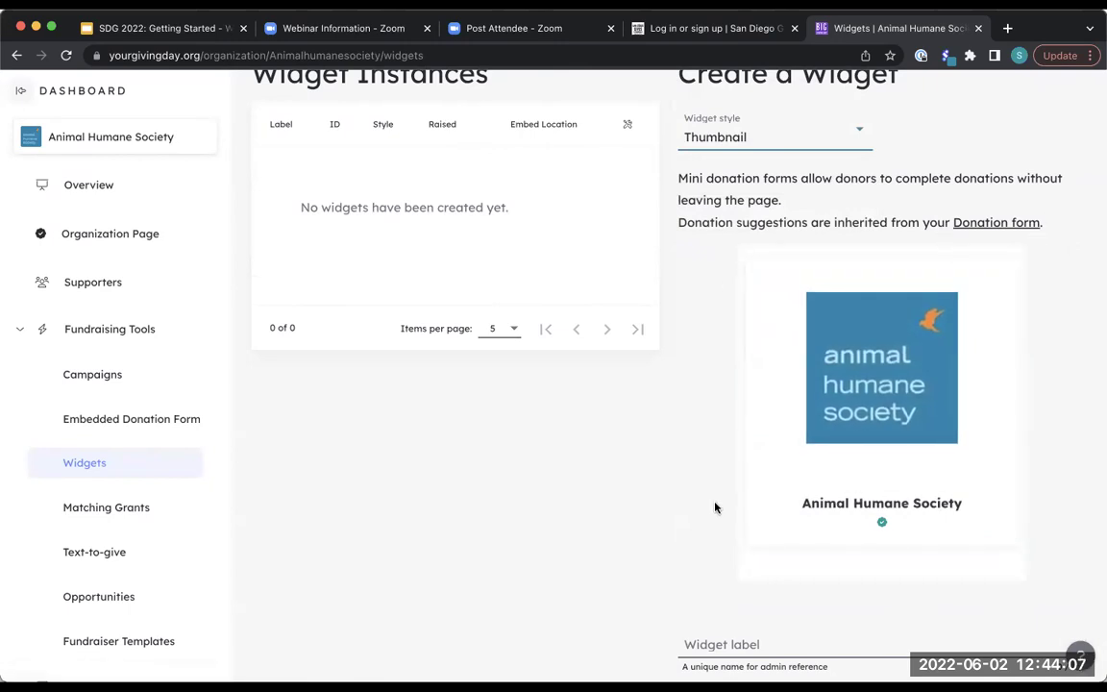
left_click(769, 129)
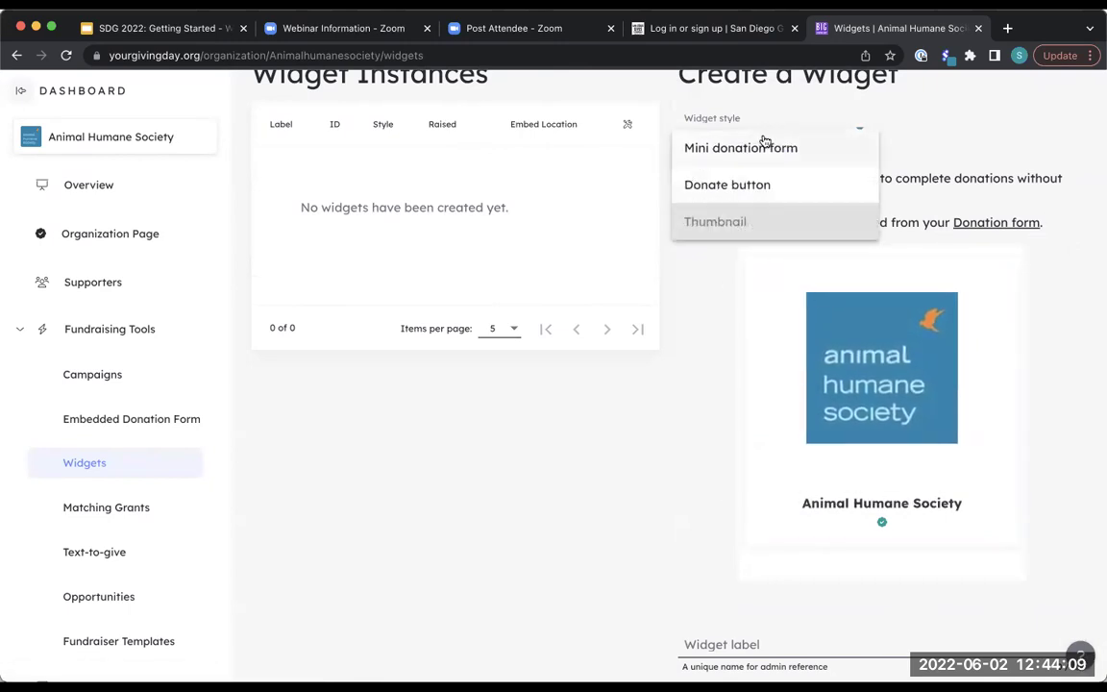
left_click(757, 150)
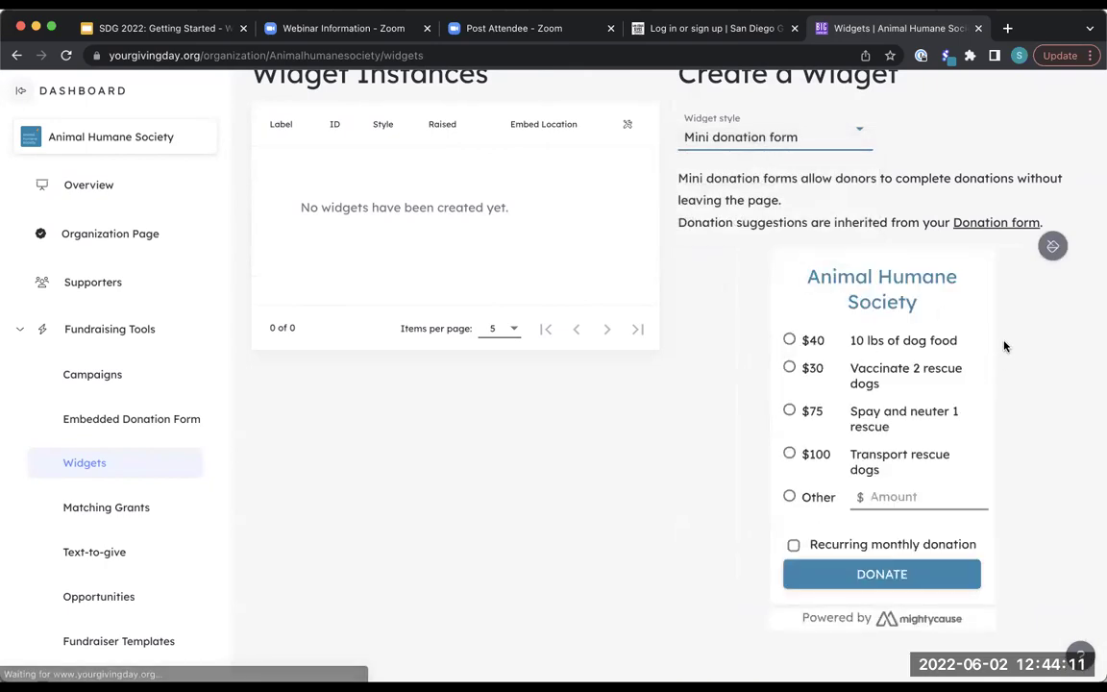
scroll(1005, 348, "down", 1)
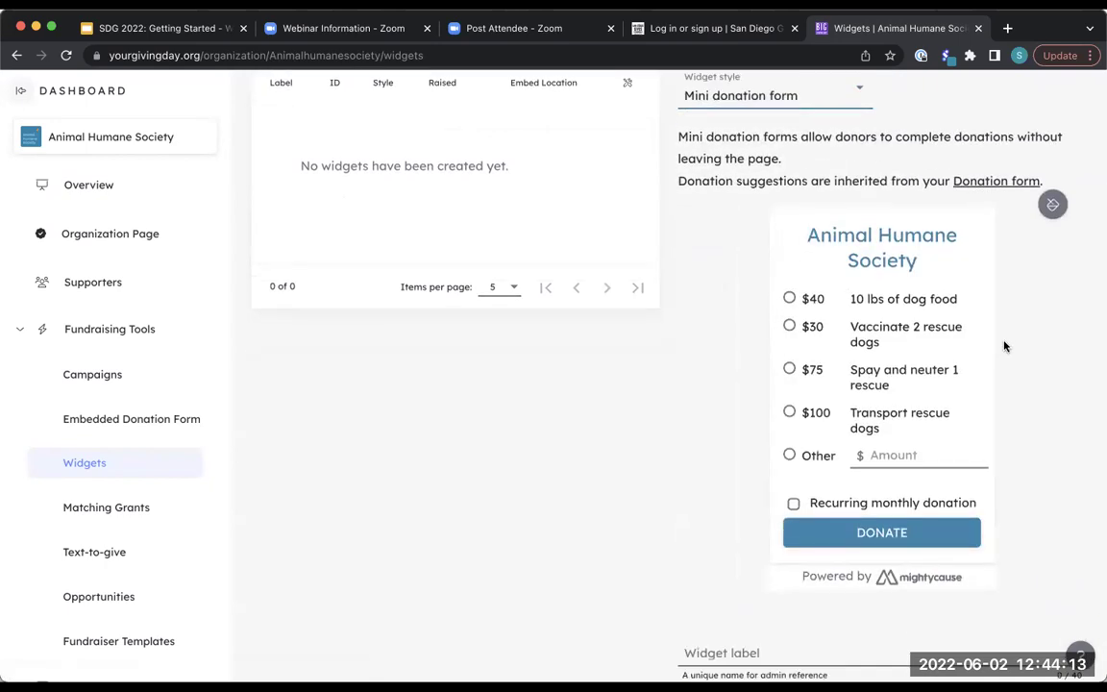